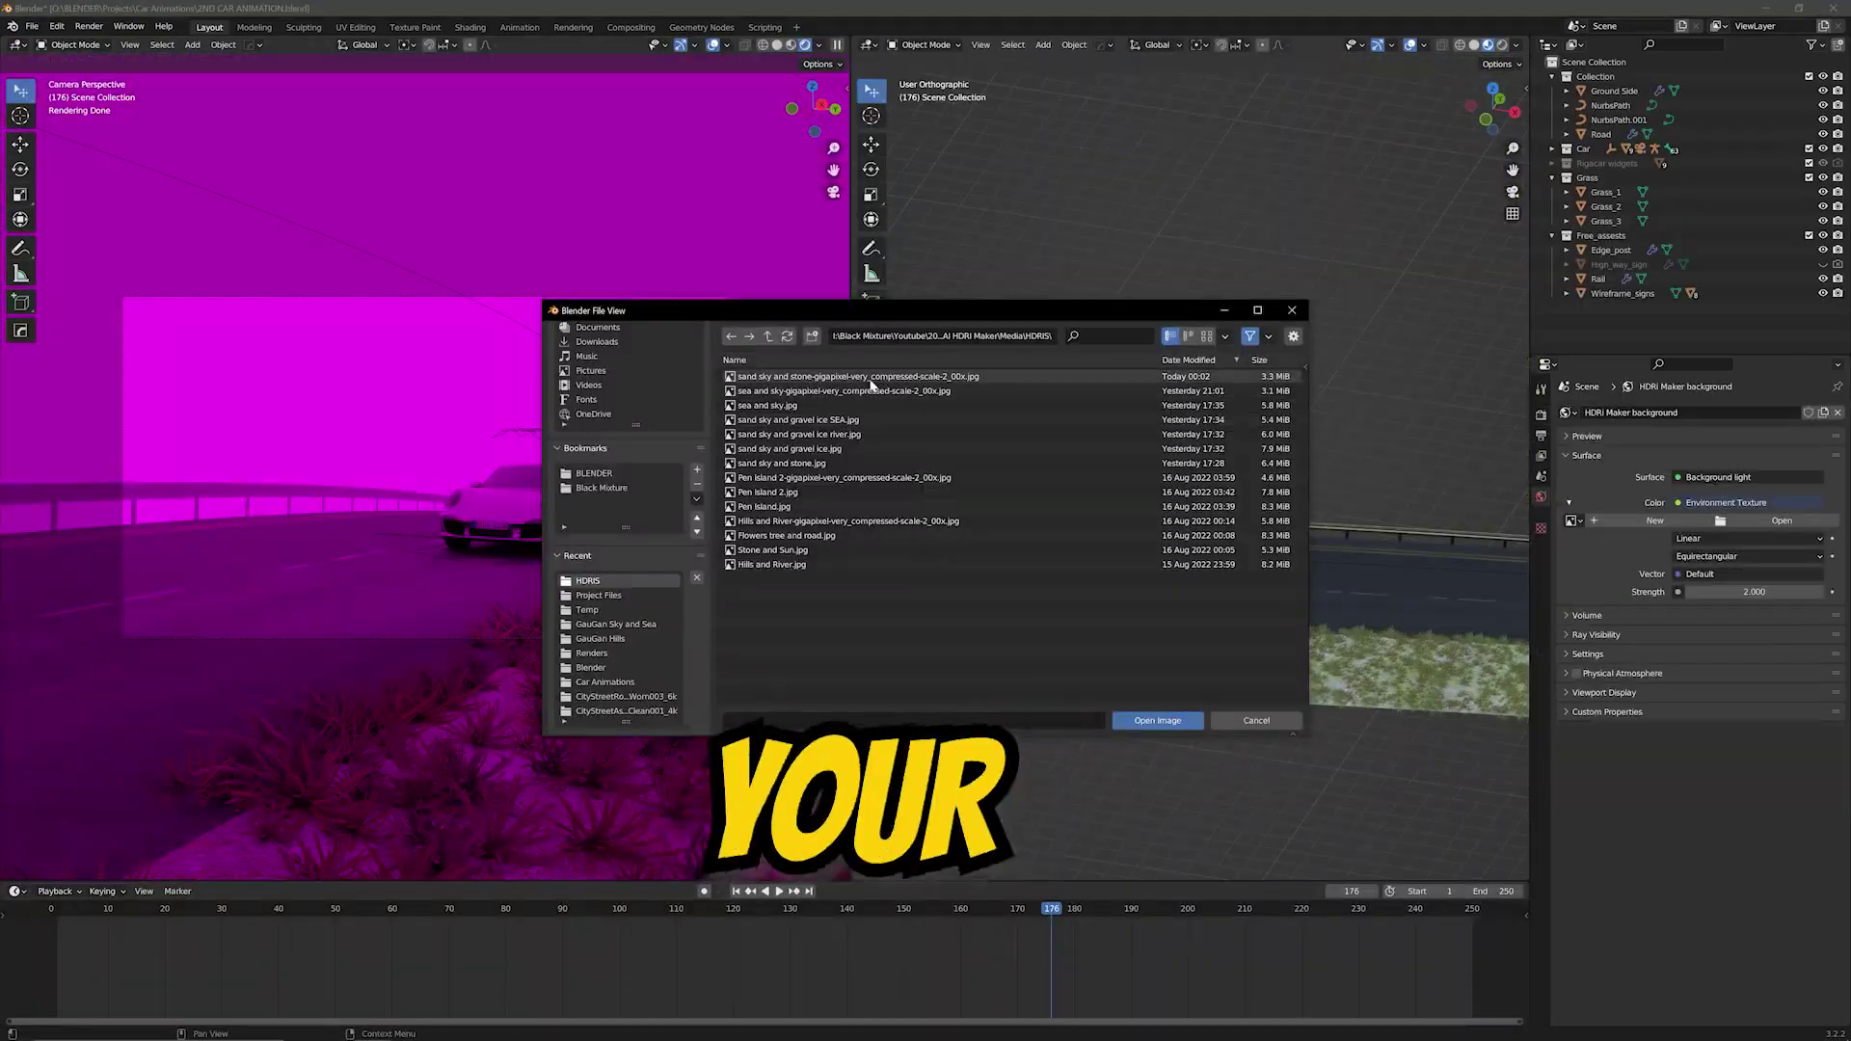
Step: Import the selected GauGAN360 hills HDRI through HDRI Maker's Import hdr
{"action": "left_click", "coordinate": [1154, 721]}
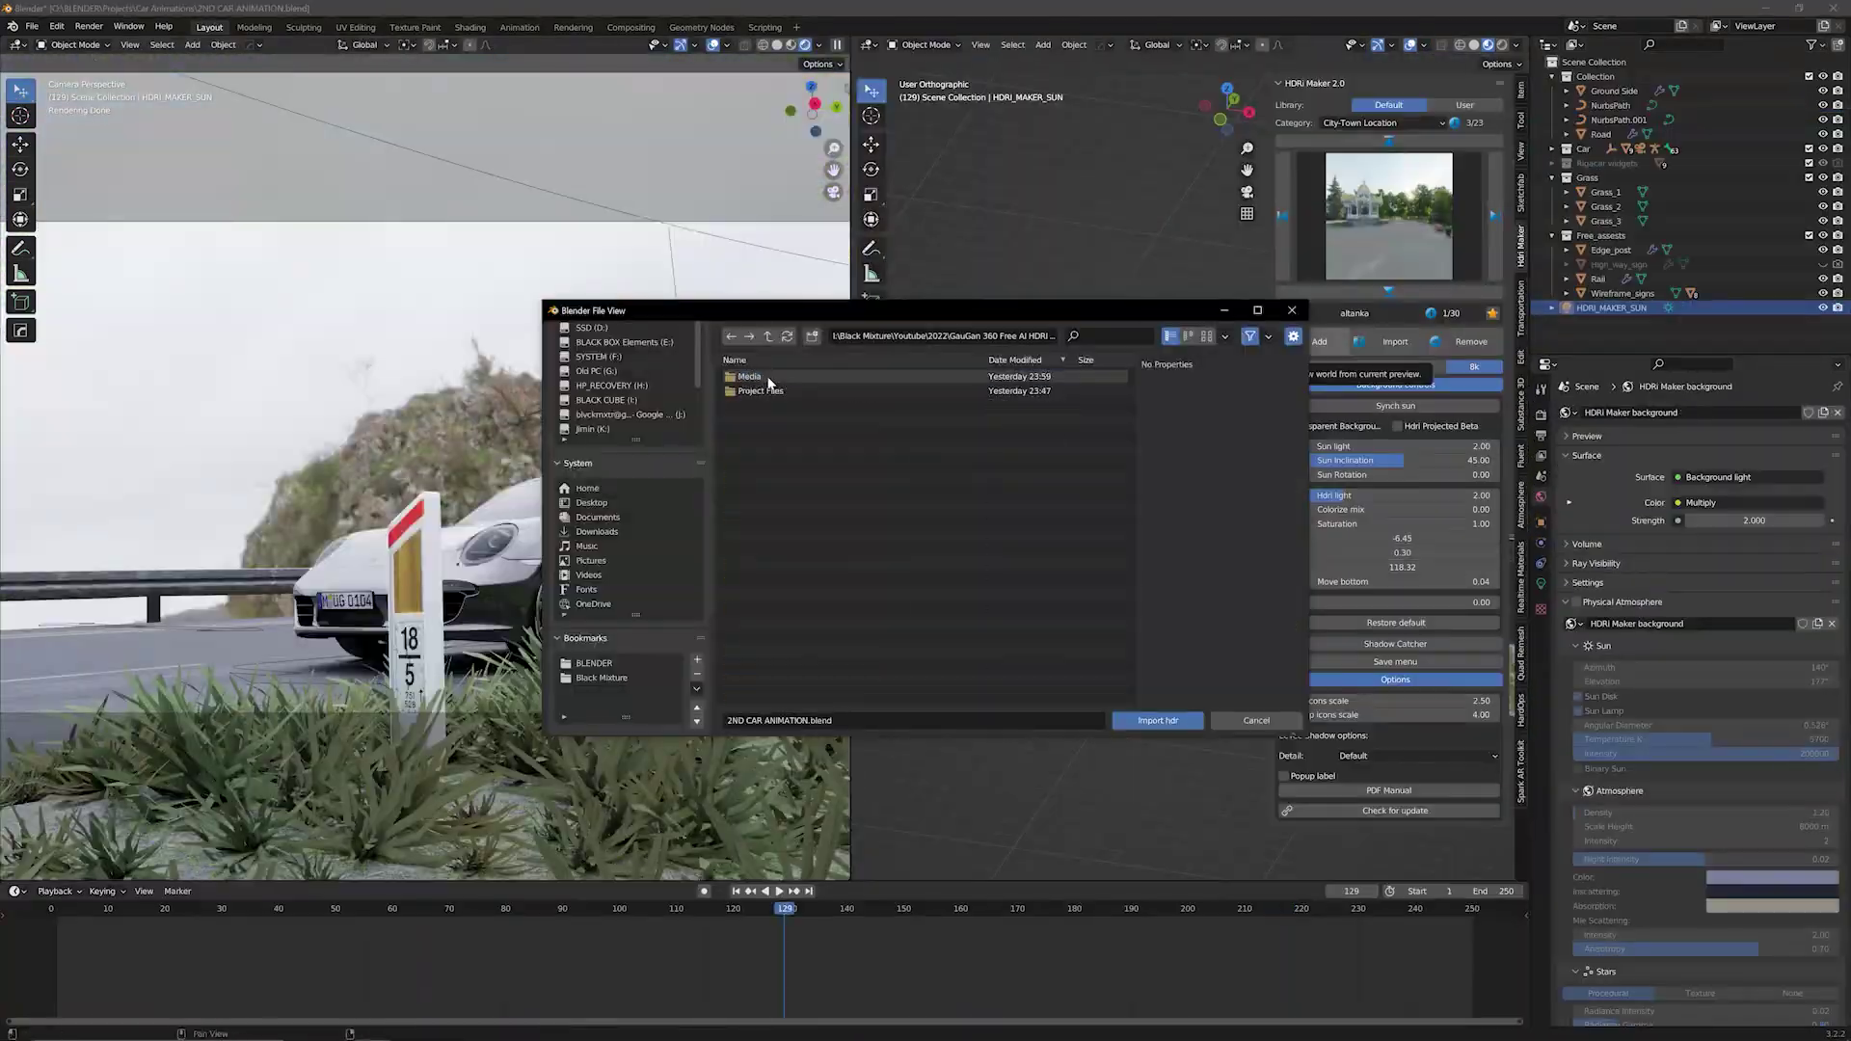
{"action": "left_click", "coordinate": [1134, 719]}
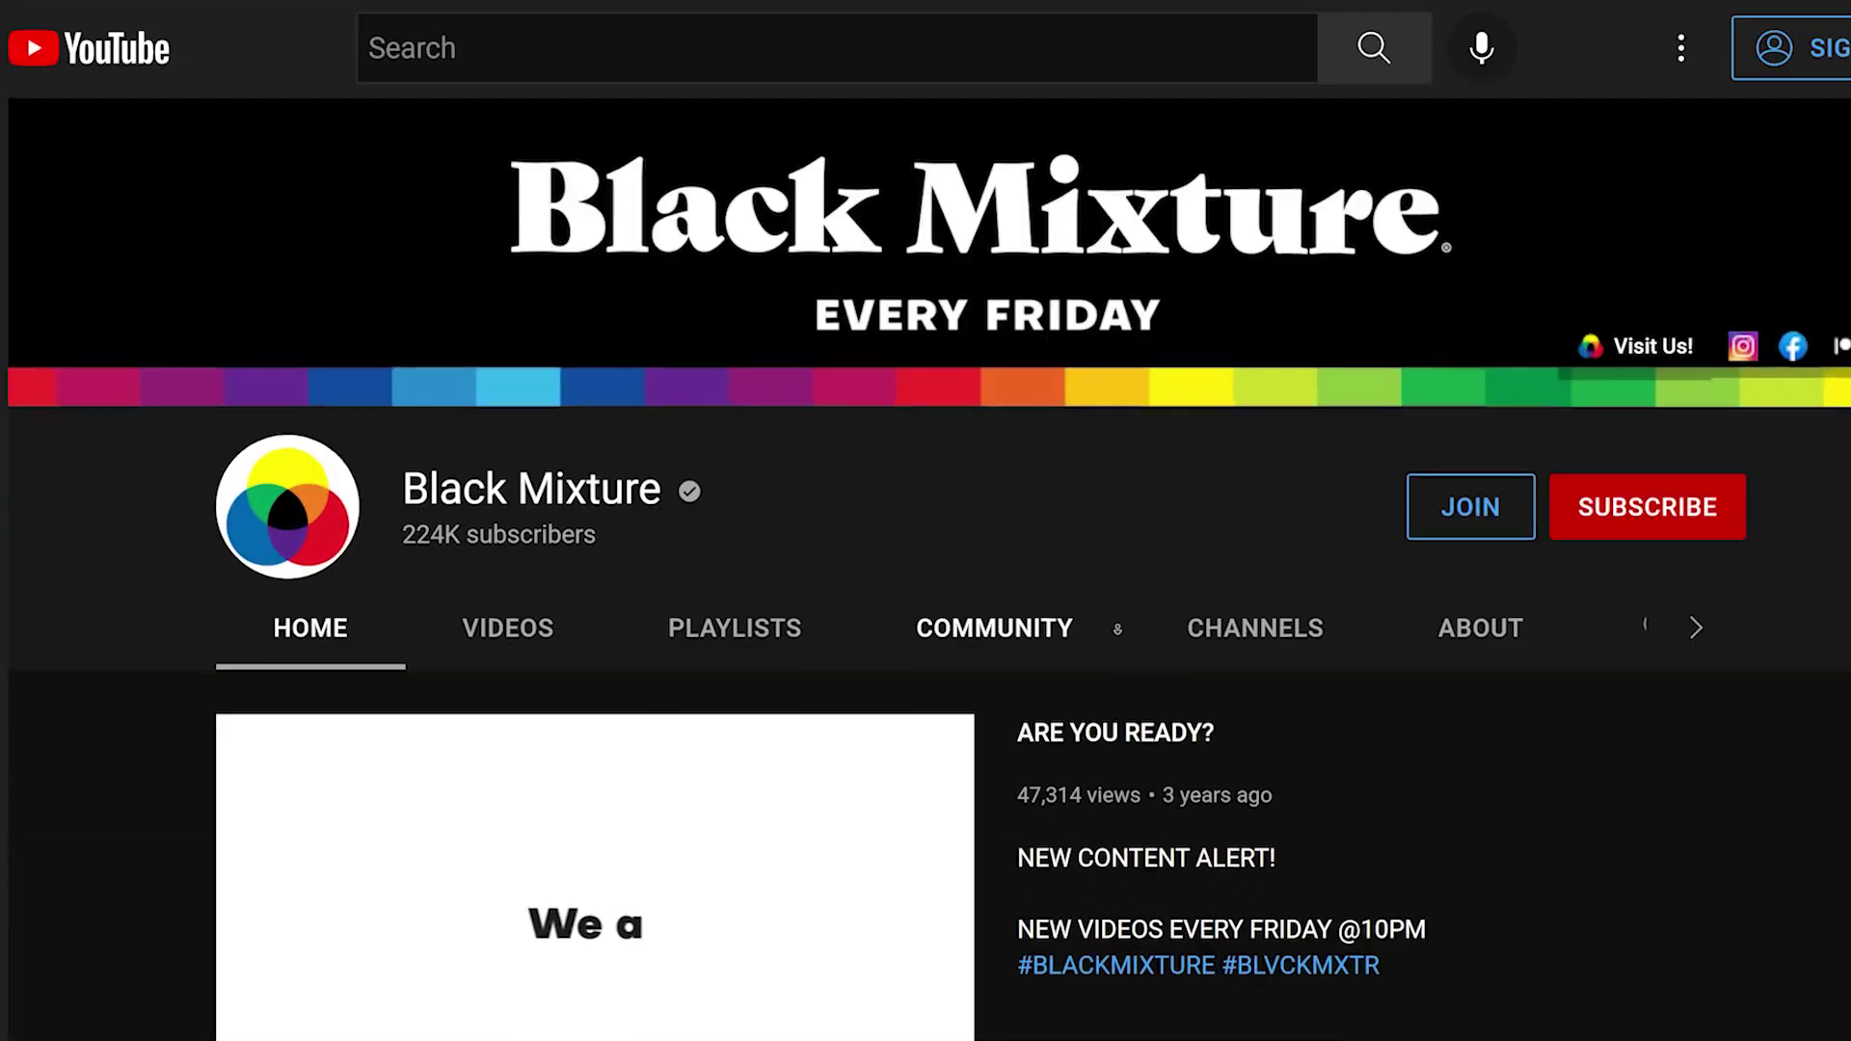
{"action": "scroll", "coordinate": [1064, 588], "scroll_direction": "down", "scroll_amount": 5}
{"action": "scroll", "coordinate": [1110, 670], "scroll_direction": "down", "scroll_amount": 4}
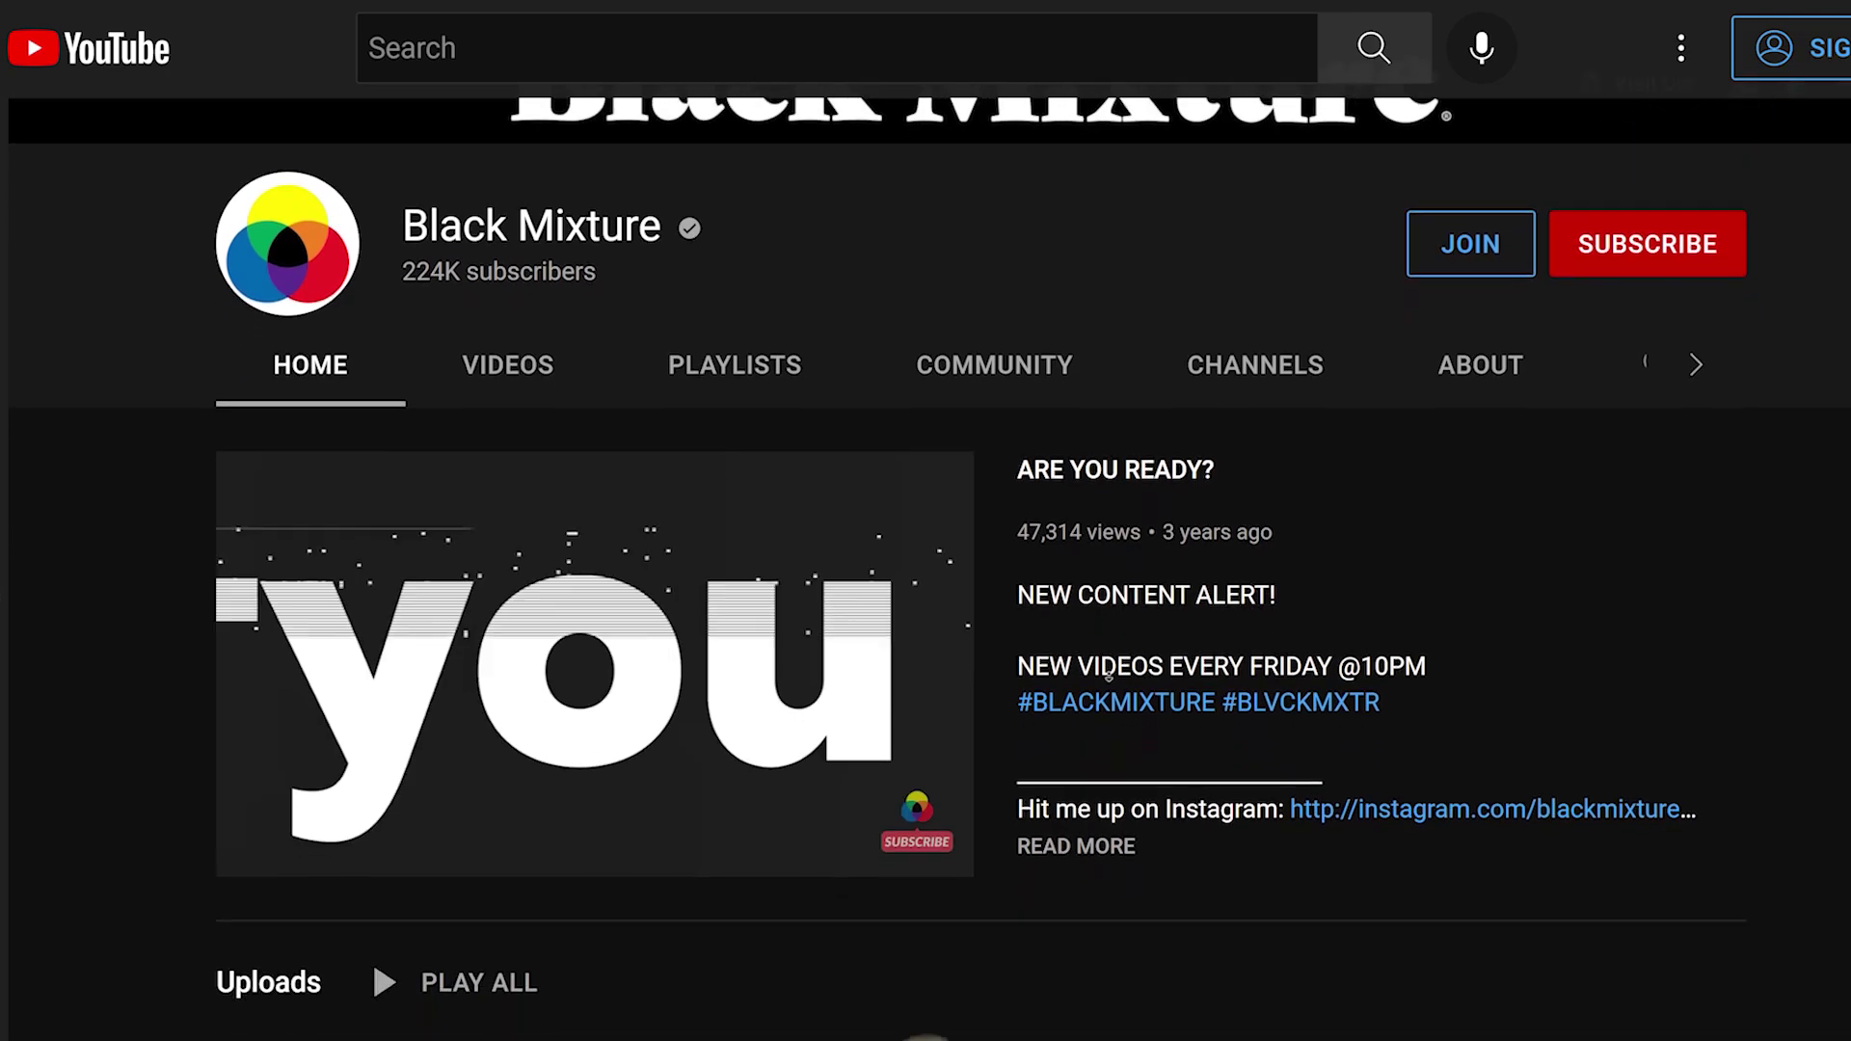
{"action": "scroll", "coordinate": [1109, 677], "scroll_direction": "down", "scroll_amount": 4}
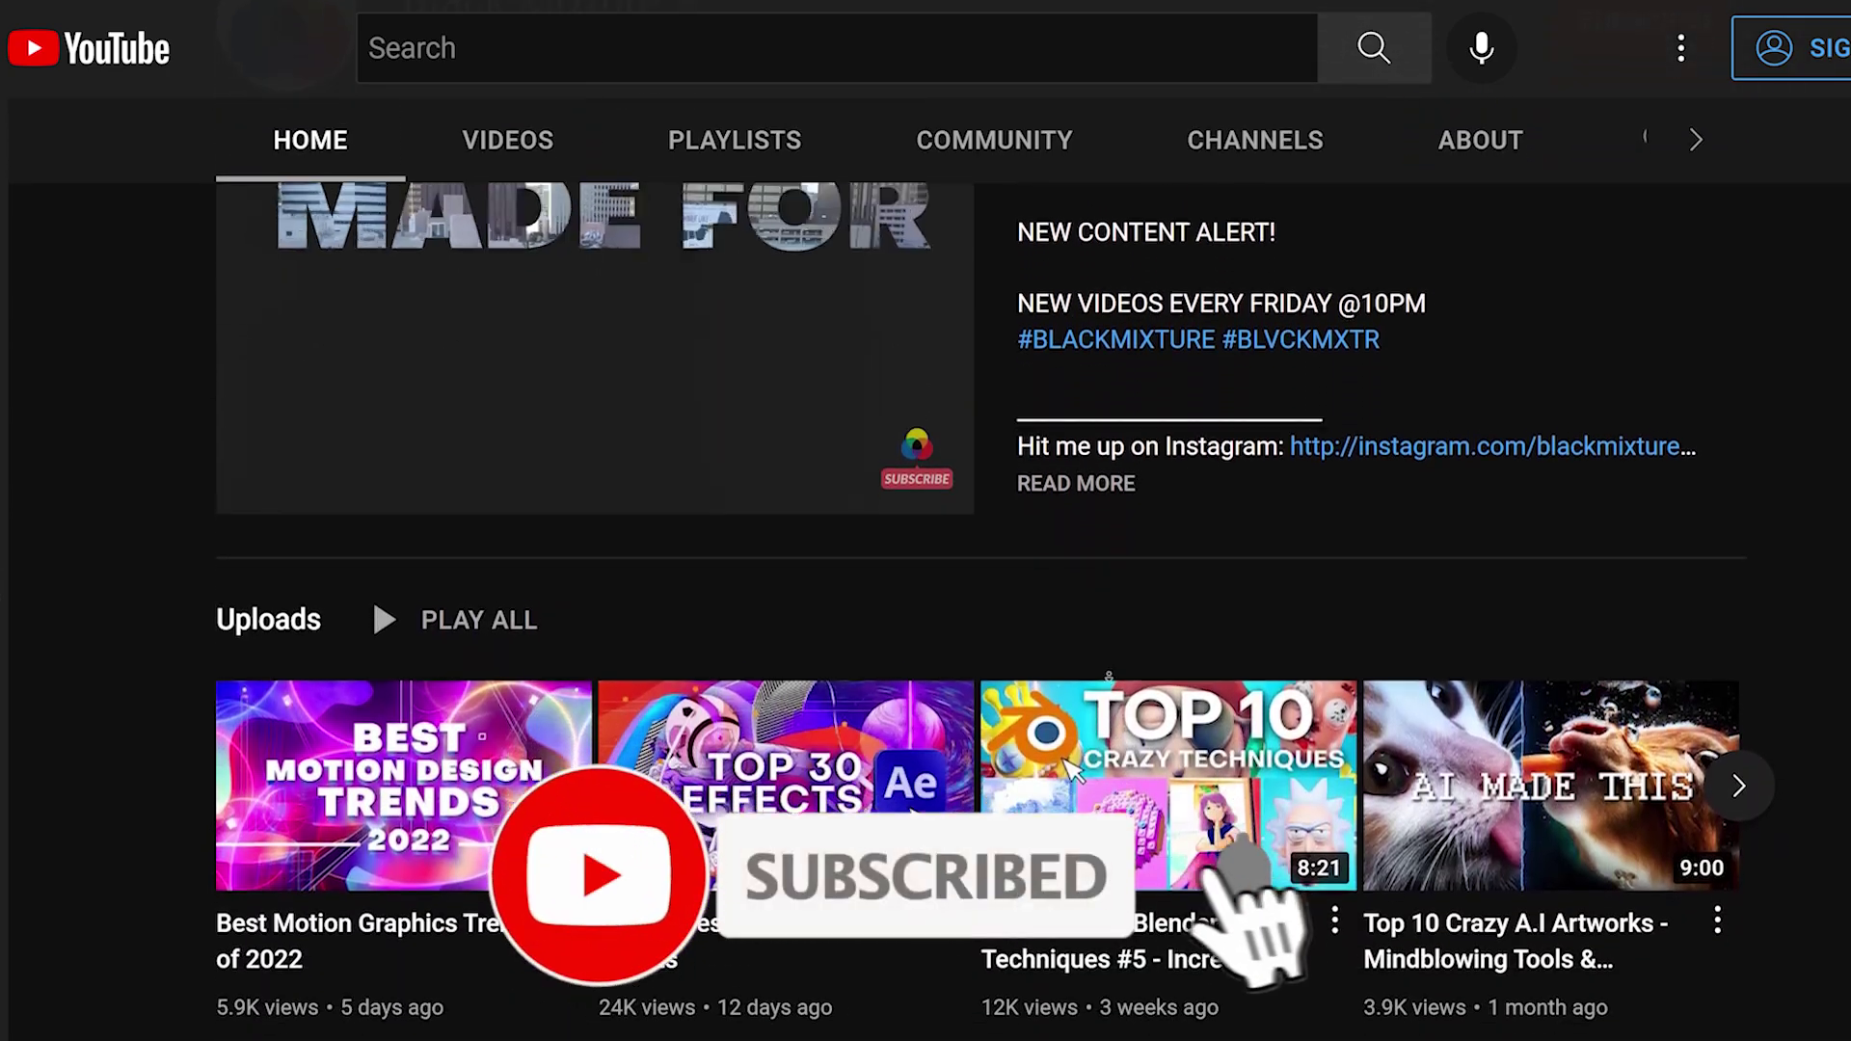
{"action": "scroll", "coordinate": [1101, 673], "scroll_direction": "down", "scroll_amount": 4}
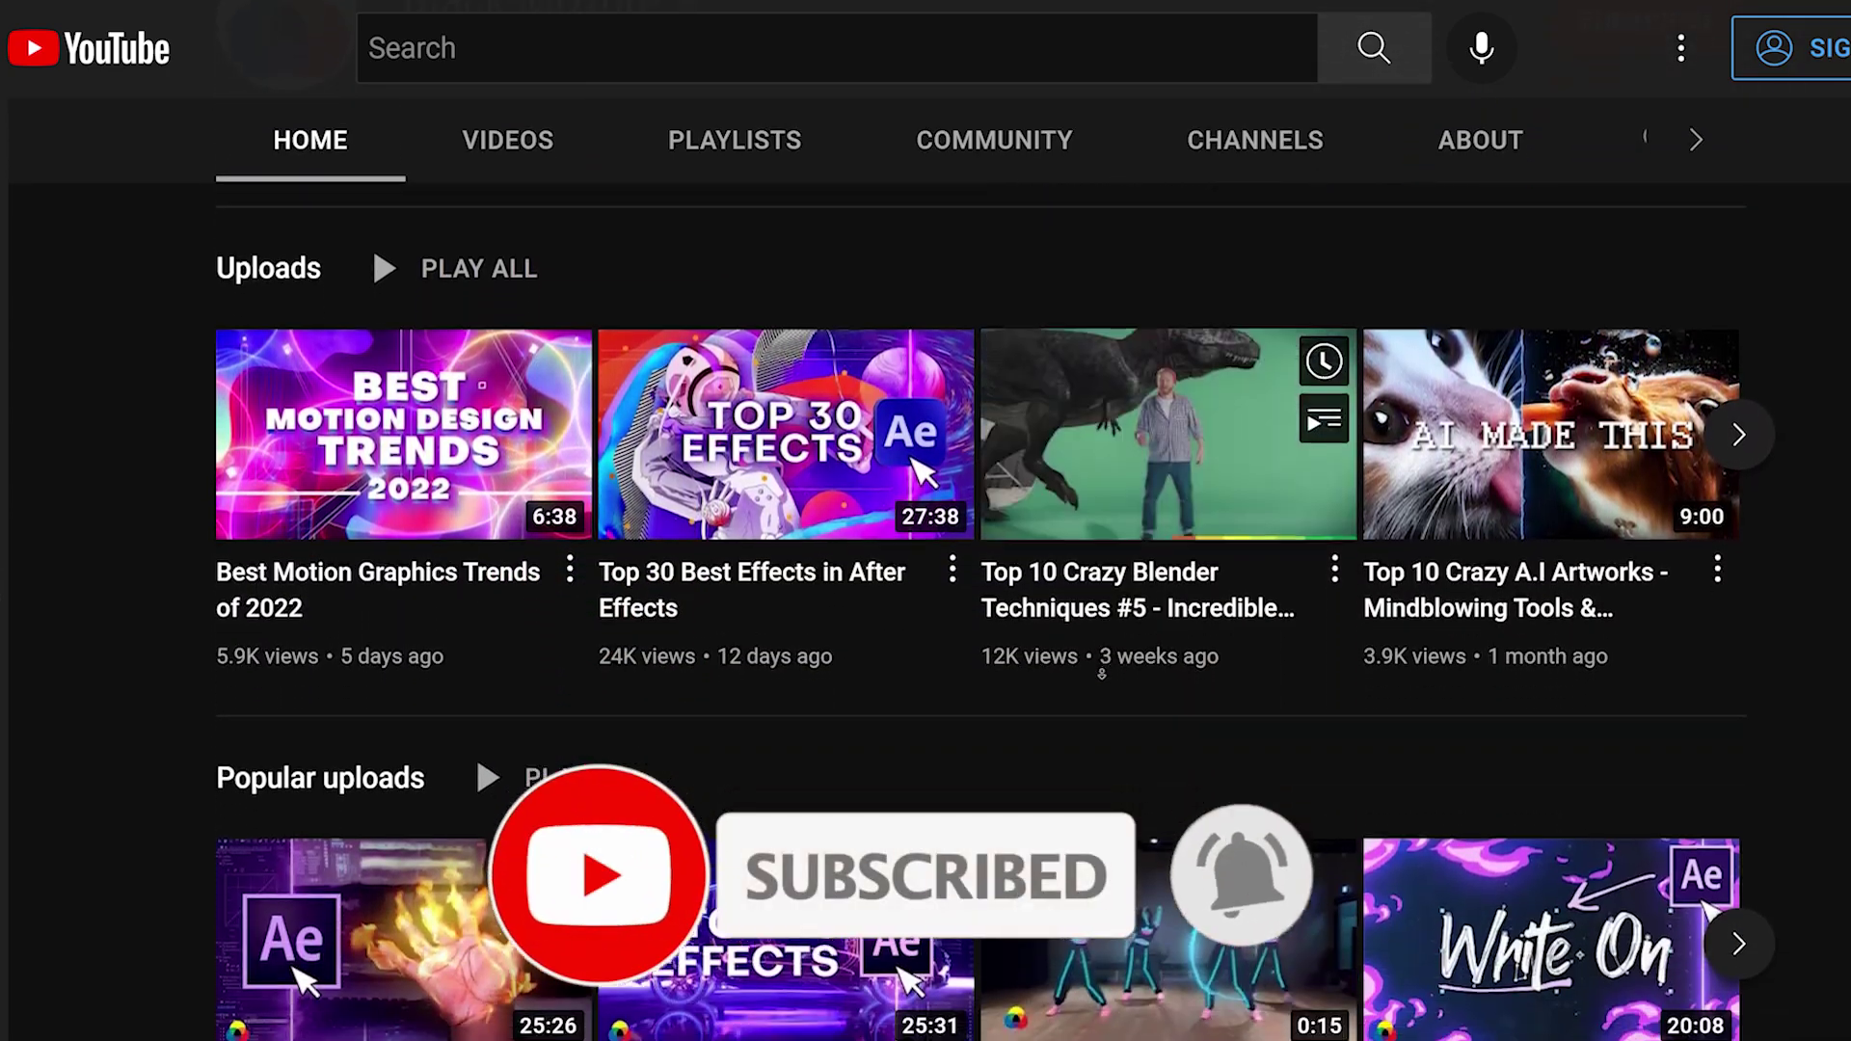
{"action": "scroll", "coordinate": [1102, 674], "scroll_direction": "down", "scroll_amount": 3}
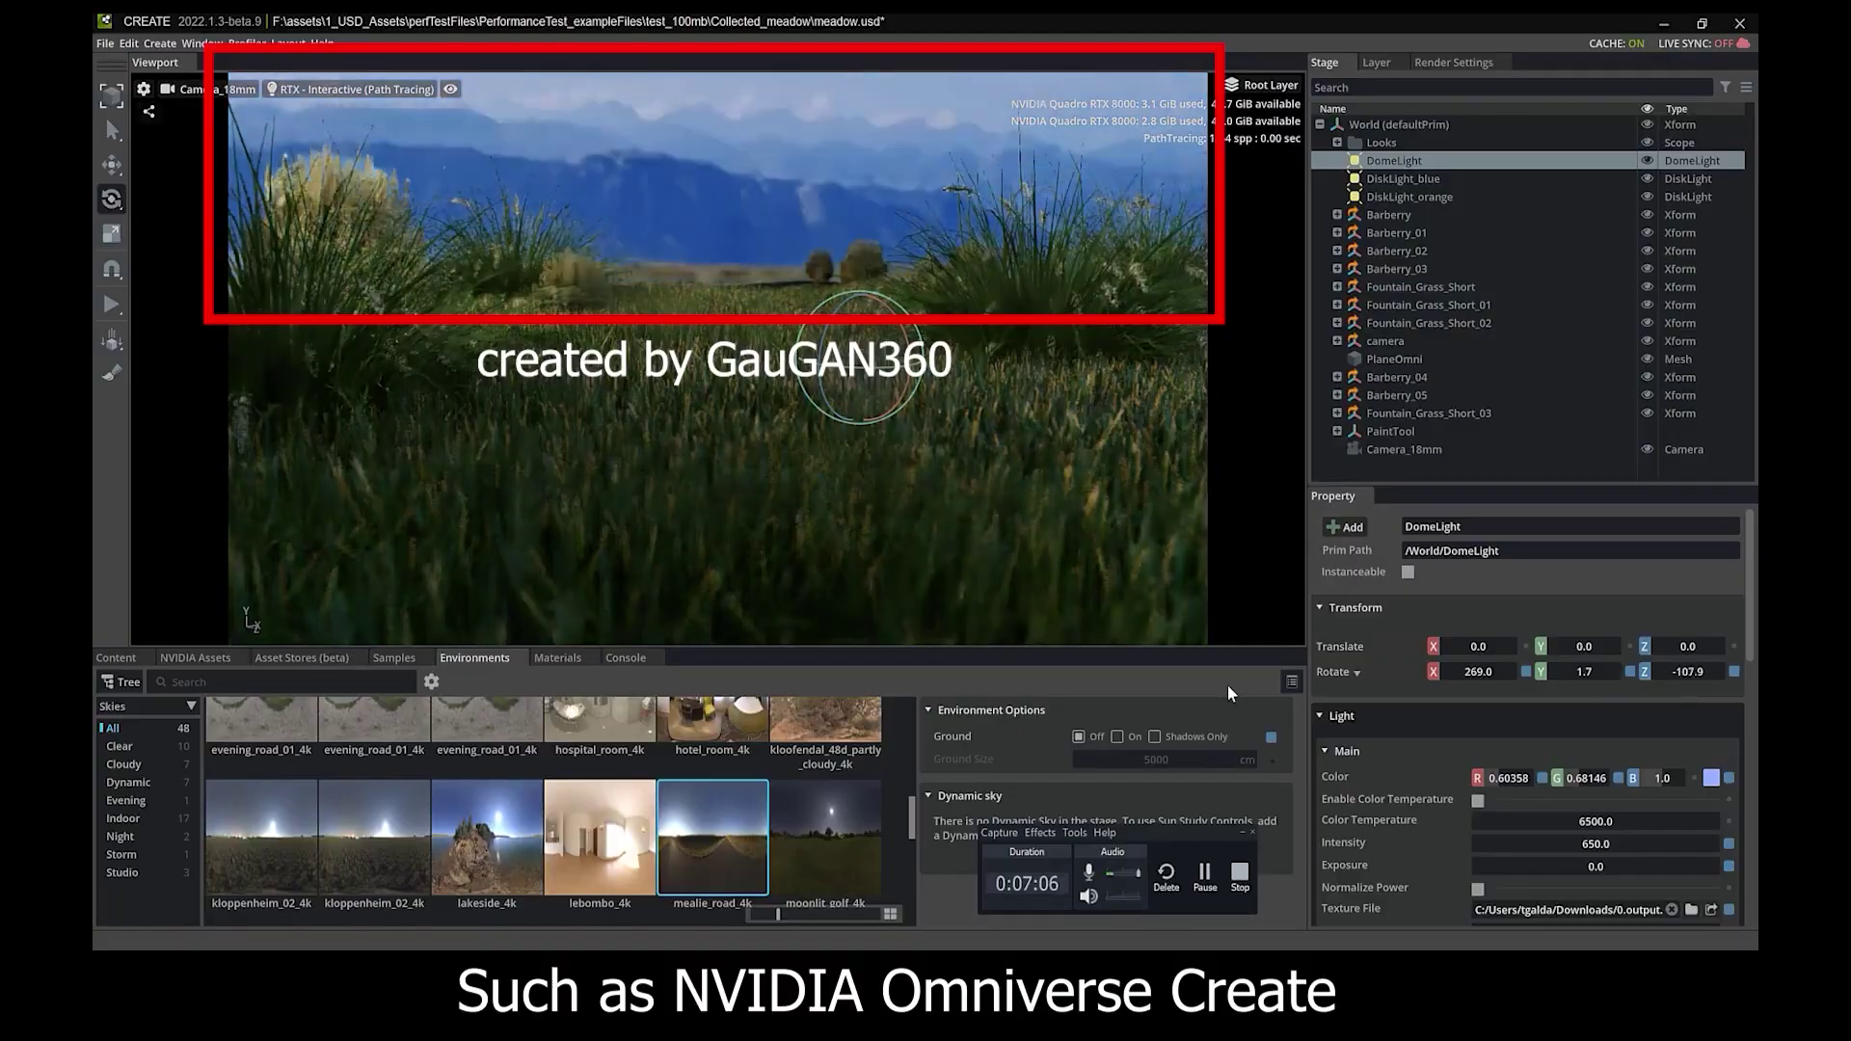
Step: Pan the camera across the meadow and deselect the DomeLight in the Stage tree
{"action": "mouse_move", "coordinate": [1148, 518]}
{"action": "left_mouse_down"}
{"action": "mouse_move", "coordinate": [830, 564]}
{"action": "mouse_move", "coordinate": [808, 546]}
{"action": "left_mouse_up"}
{"action": "left_click", "coordinate": [957, 239]}
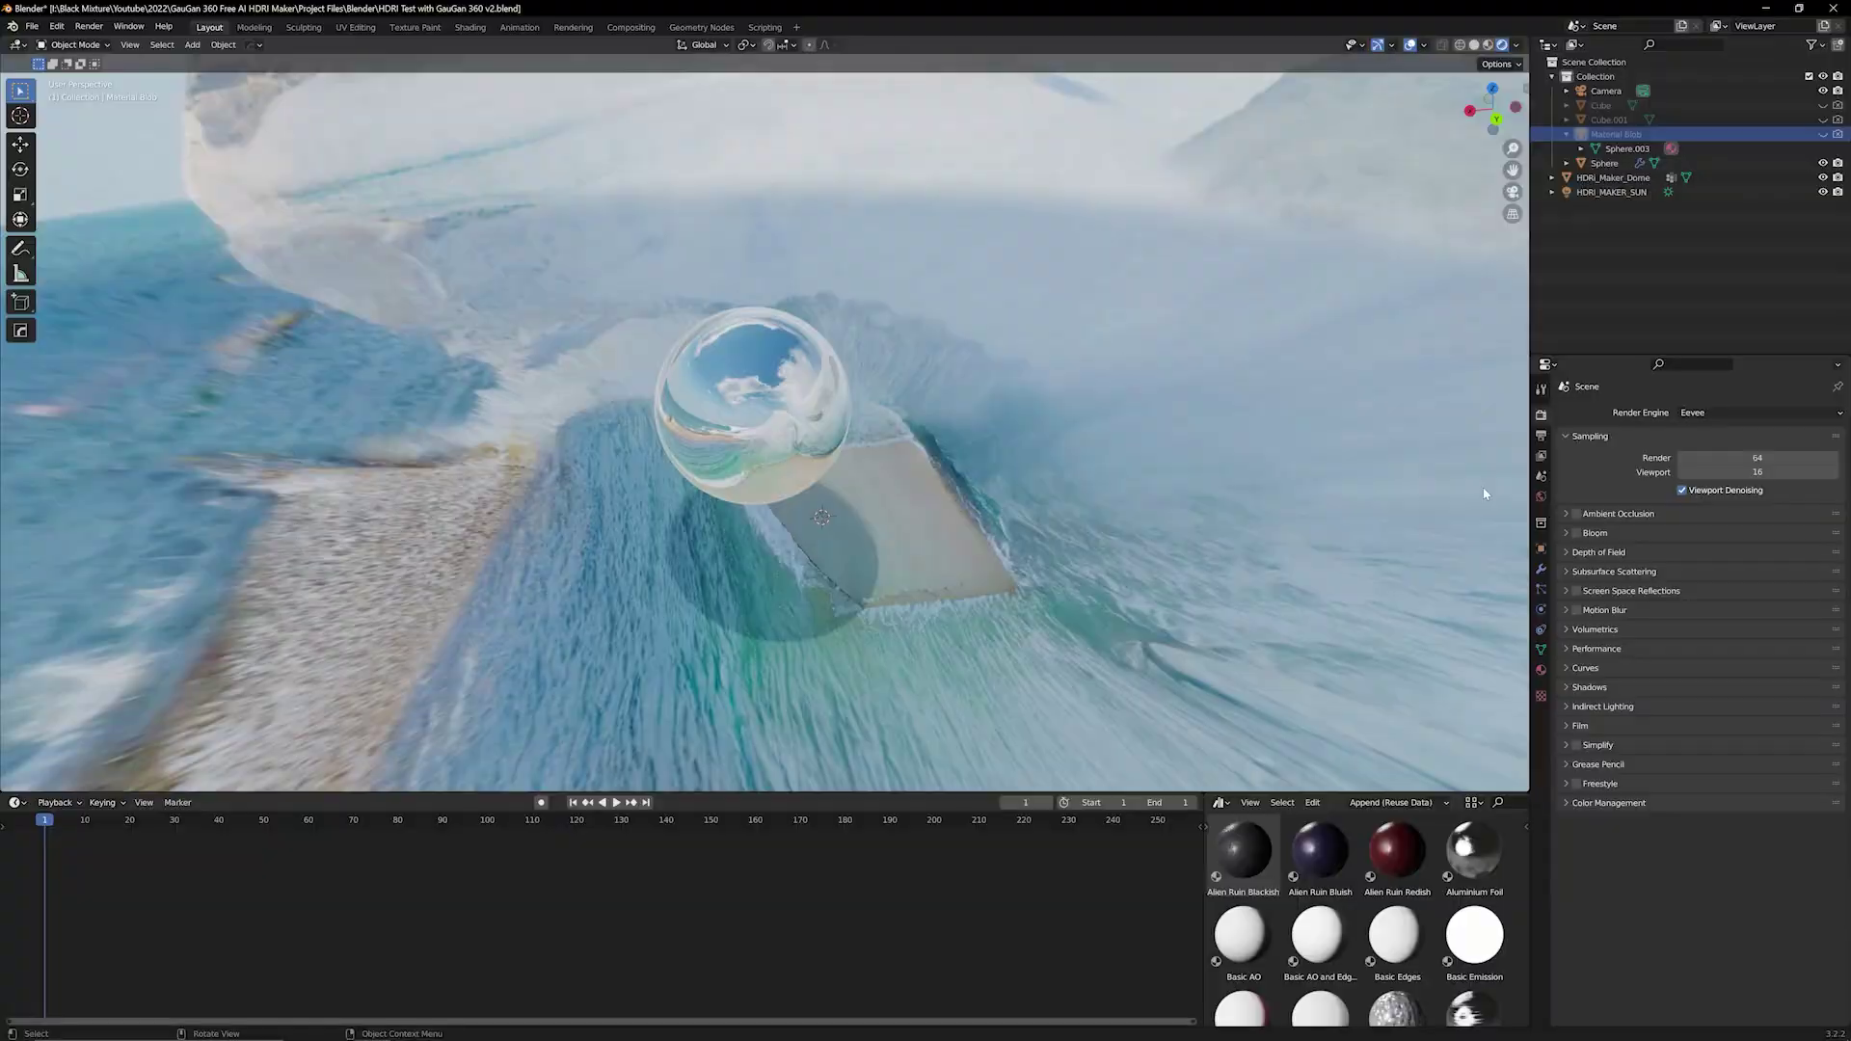
Step: Orbit the view around the reflective glass sphere in the icy blue panorama
{"action": "left_click_drag", "start_coordinate": [1153, 413], "coordinate": [938, 289]}
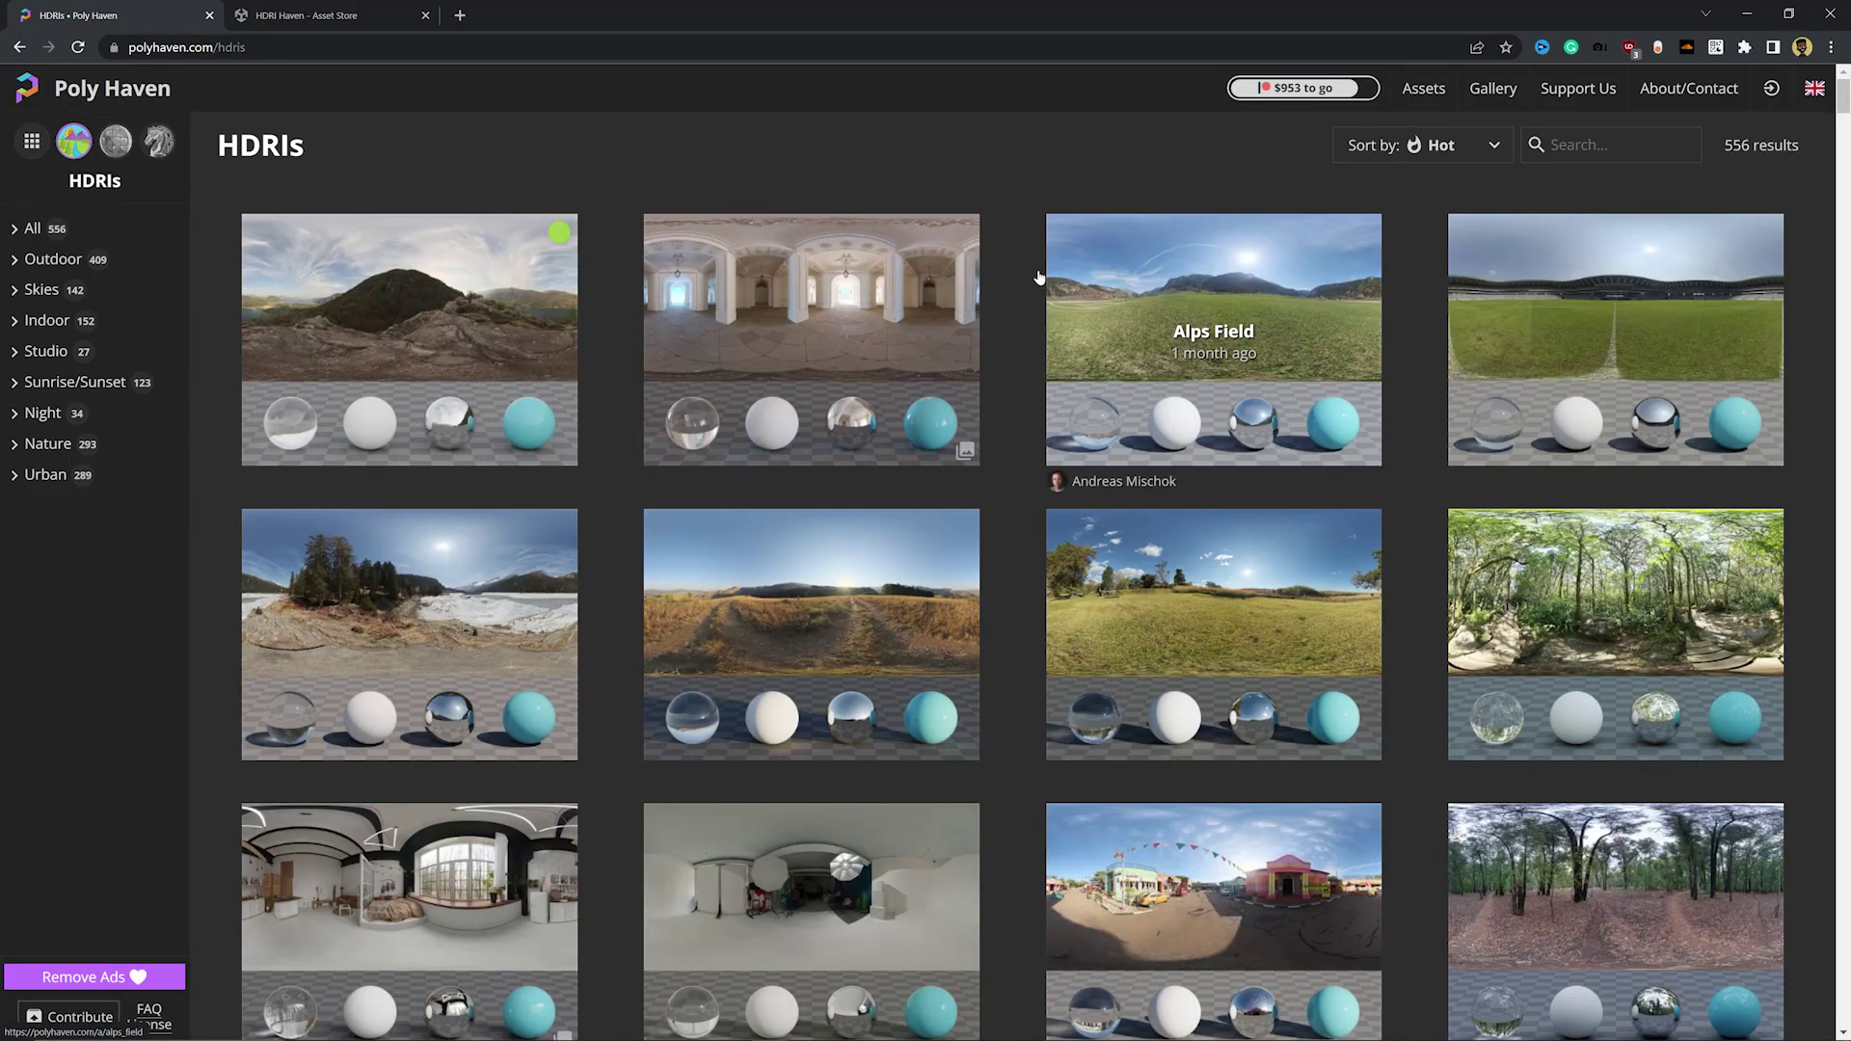
Step: Scroll the Poly Haven HDRIs grid and open the Spaichingen Hill HDRI page
{"action": "scroll", "coordinate": [1016, 530], "scroll_direction": "down", "scroll_amount": 8}
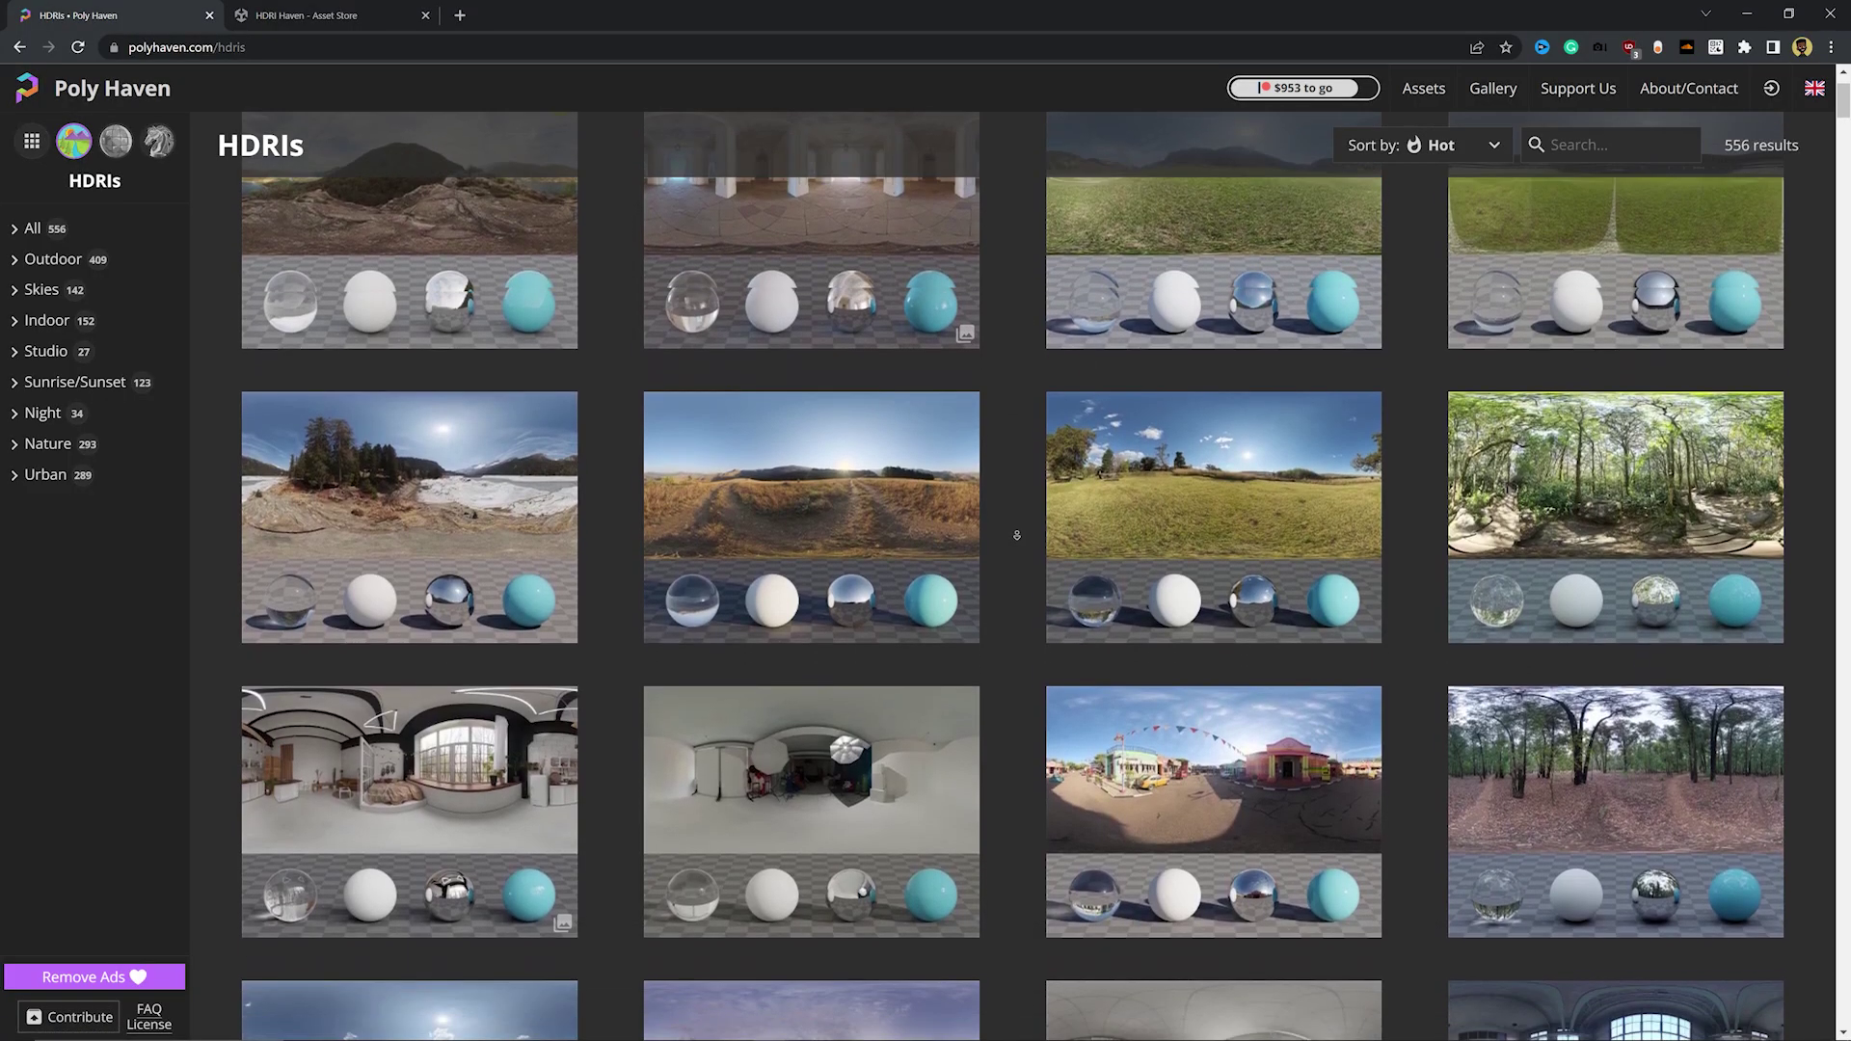
{"action": "scroll", "coordinate": [1016, 535], "scroll_direction": "down", "scroll_amount": 12}
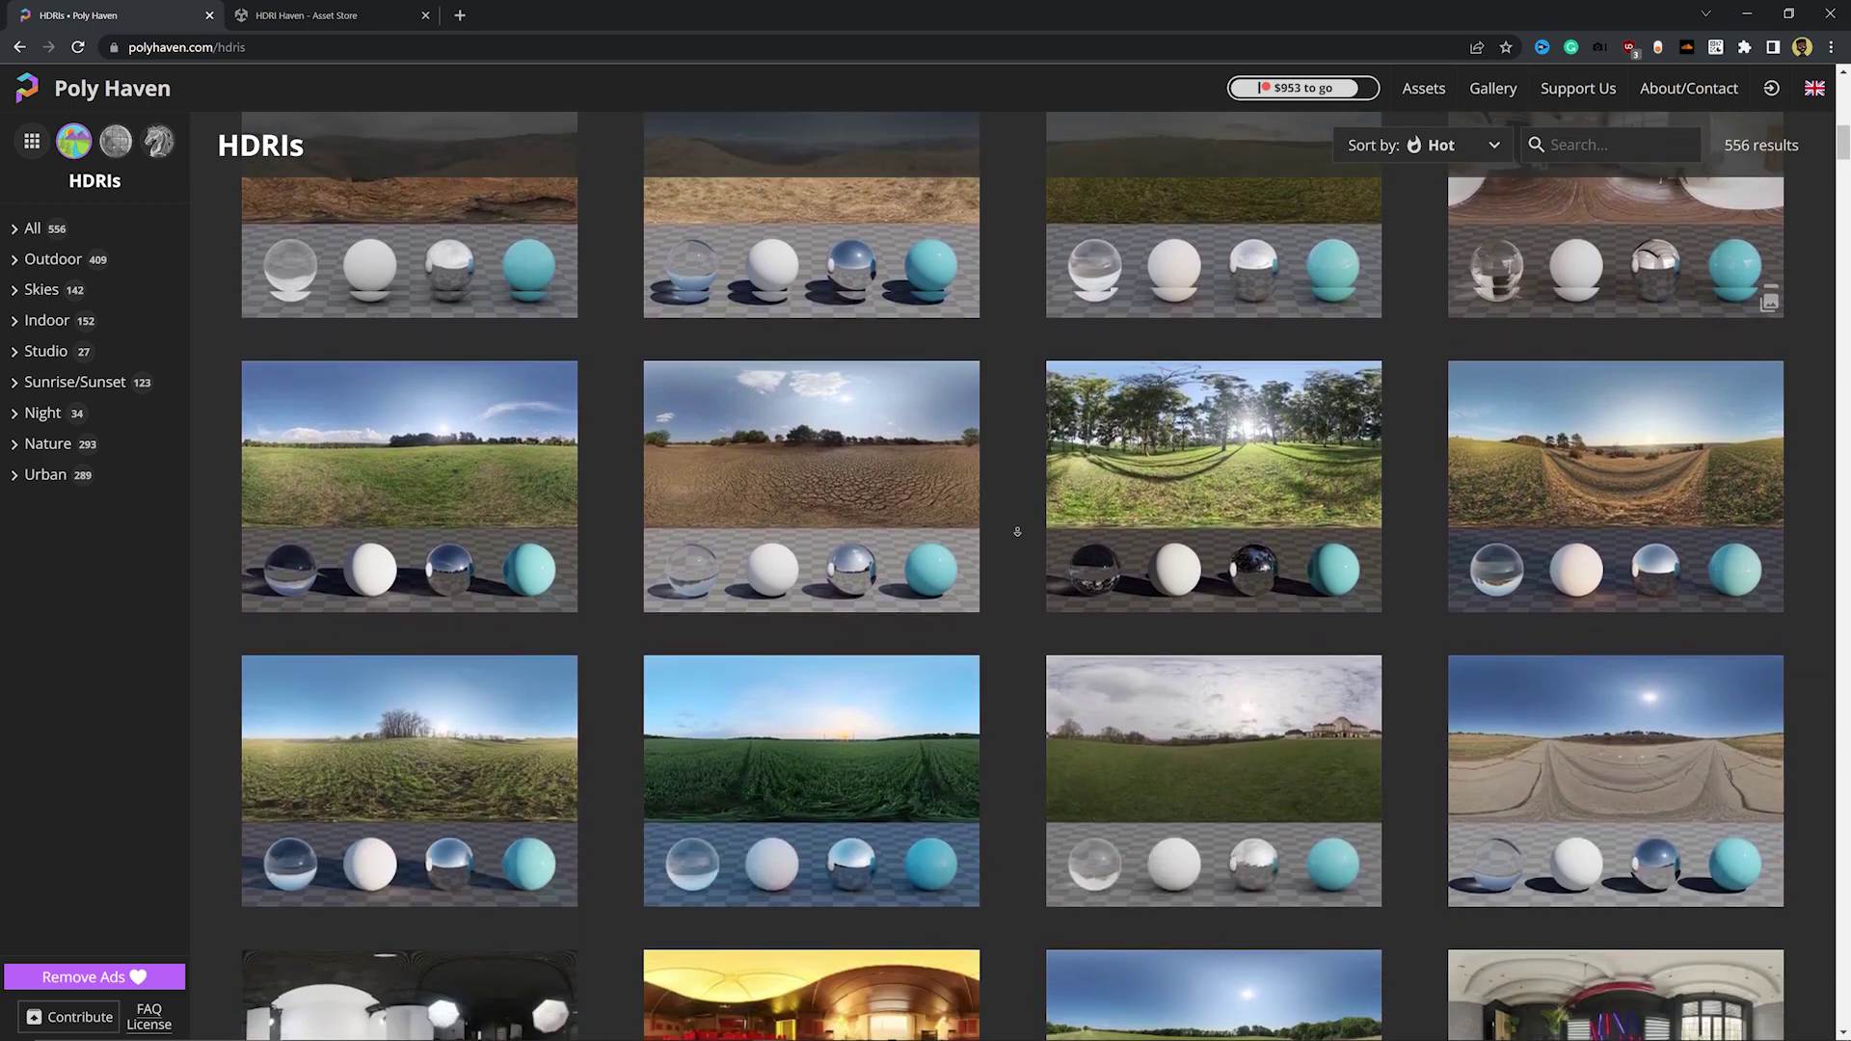
{"action": "scroll", "coordinate": [1017, 532], "scroll_direction": "down", "scroll_amount": 5}
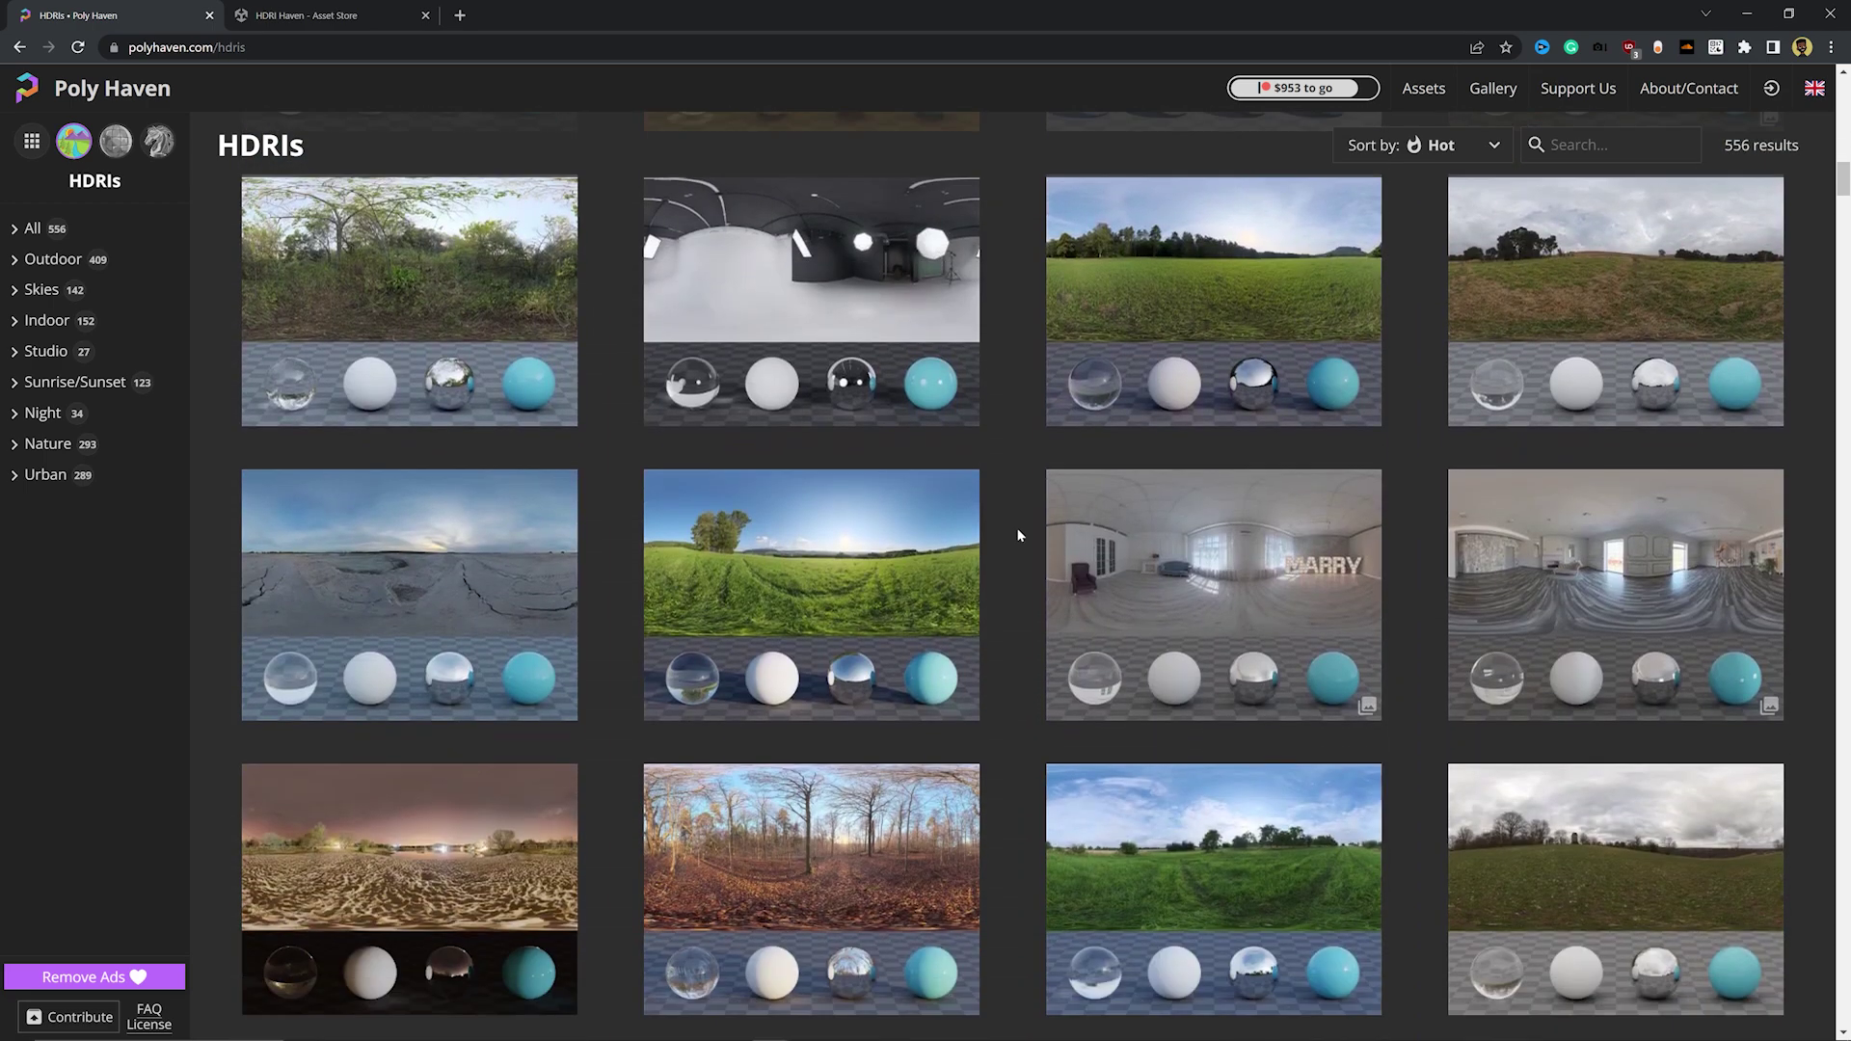
{"action": "left_click", "coordinate": [833, 578]}
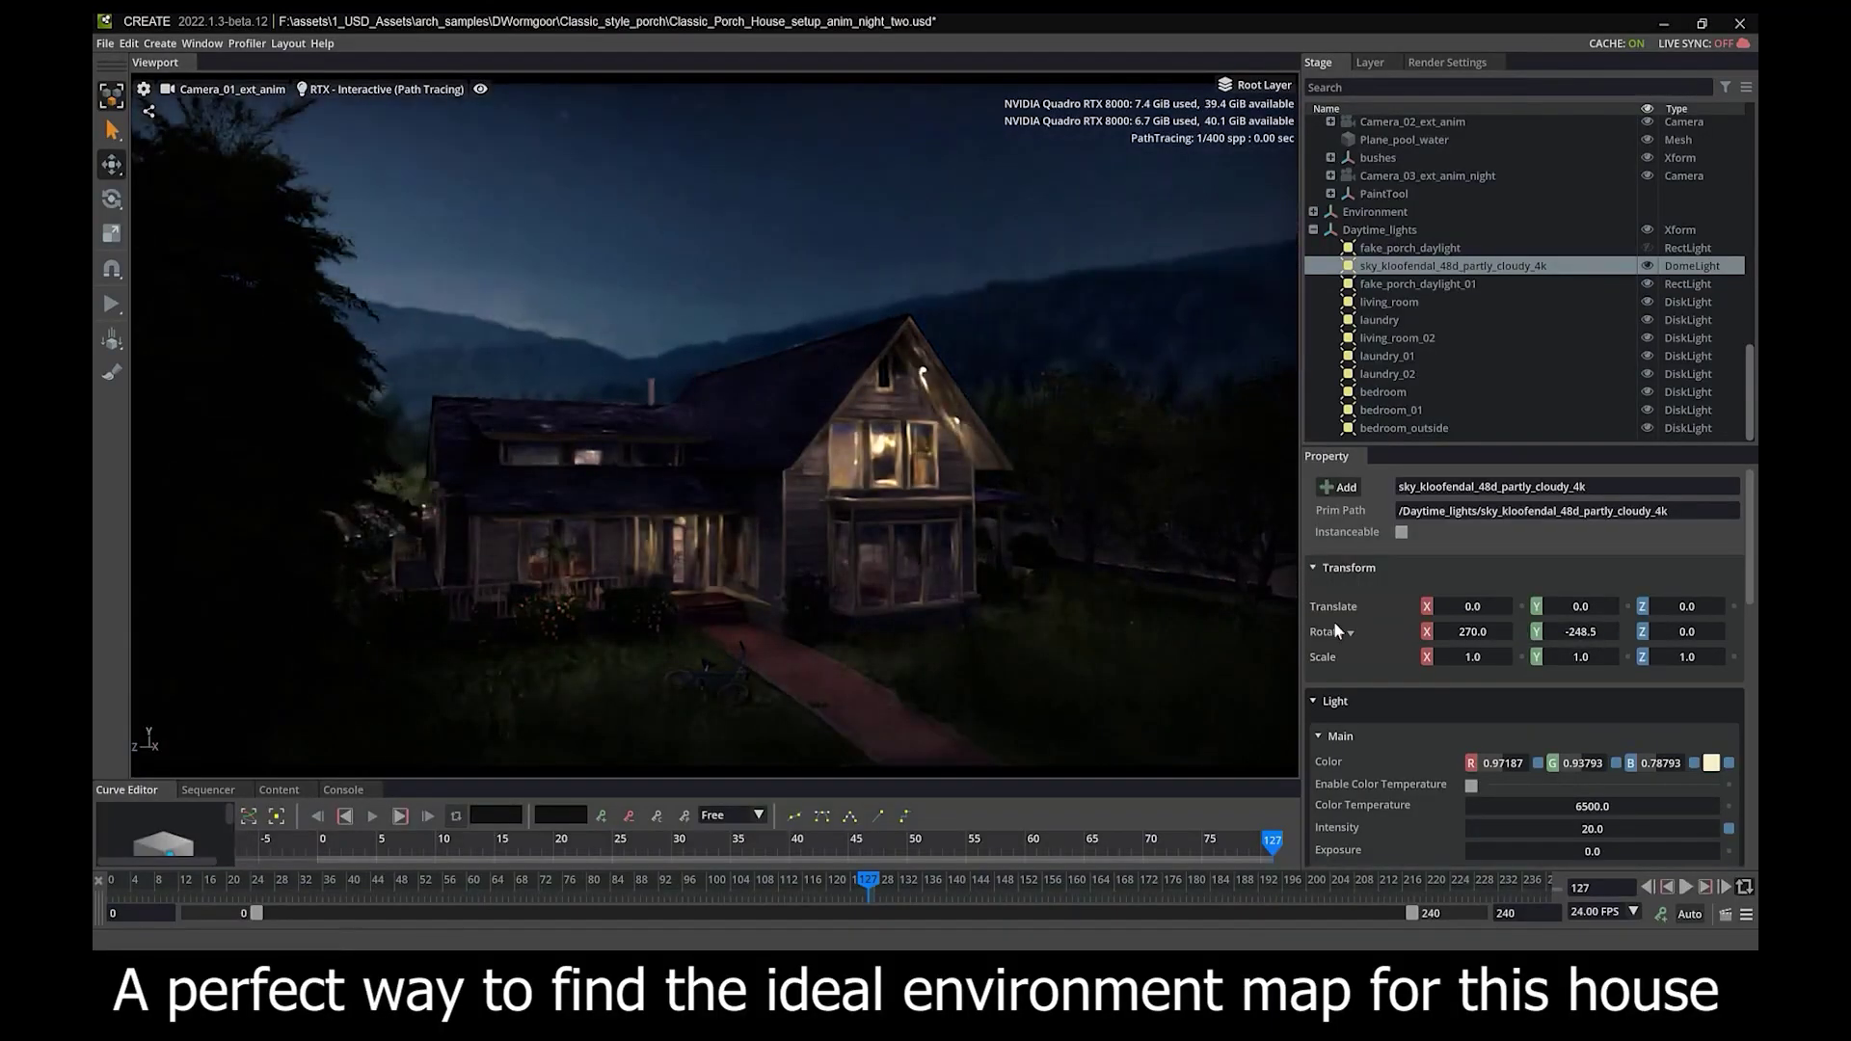
Step: Drag the DomeLight's Rotate Y value to turn the cloudy sky around the porch house
{"action": "left_click_drag", "start_coordinate": [1569, 629], "coordinate": [1587, 662]}
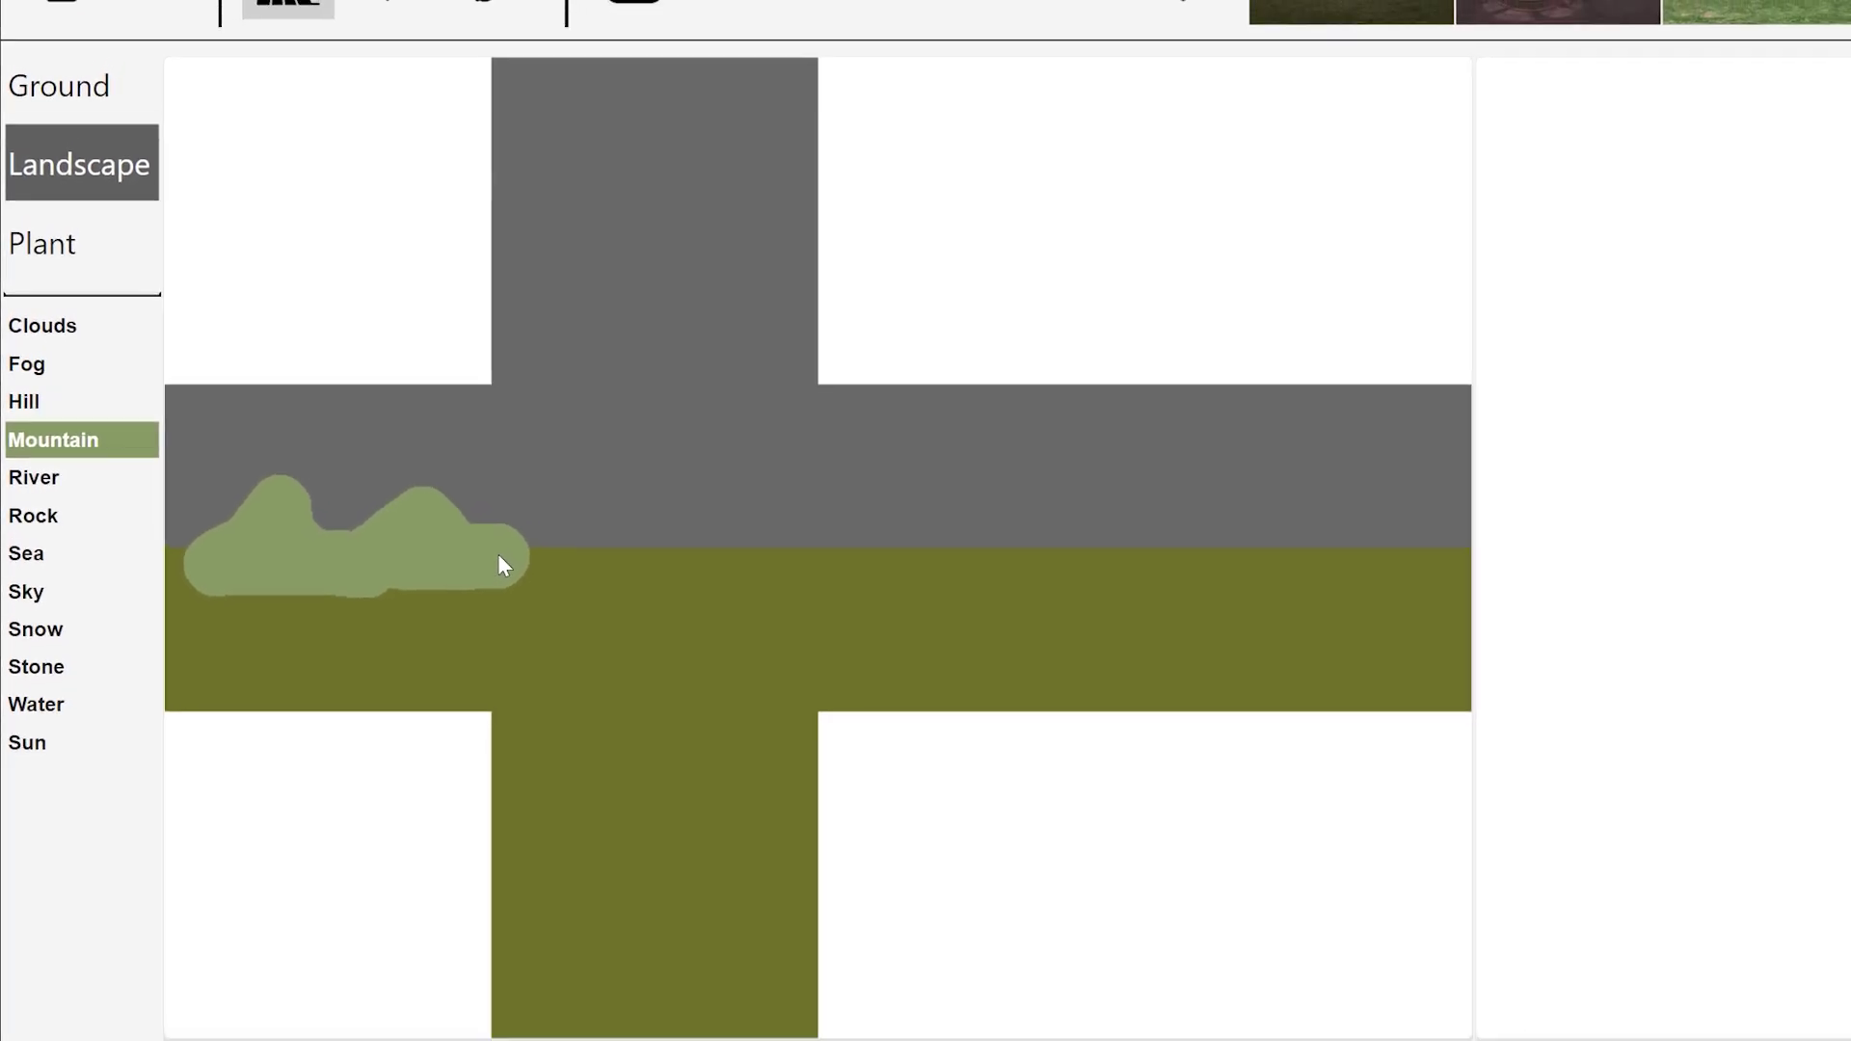
Step: Brush a tall mountain peak onto the landscape map and switch to another label
{"action": "mouse_move", "coordinate": [377, 508]}
{"action": "left_mouse_down"}
{"action": "mouse_move", "coordinate": [378, 369]}
{"action": "mouse_move", "coordinate": [502, 520]}
{"action": "mouse_move", "coordinate": [521, 453]}
{"action": "mouse_move", "coordinate": [482, 405]}
{"action": "mouse_move", "coordinate": [559, 540]}
{"action": "left_mouse_up"}
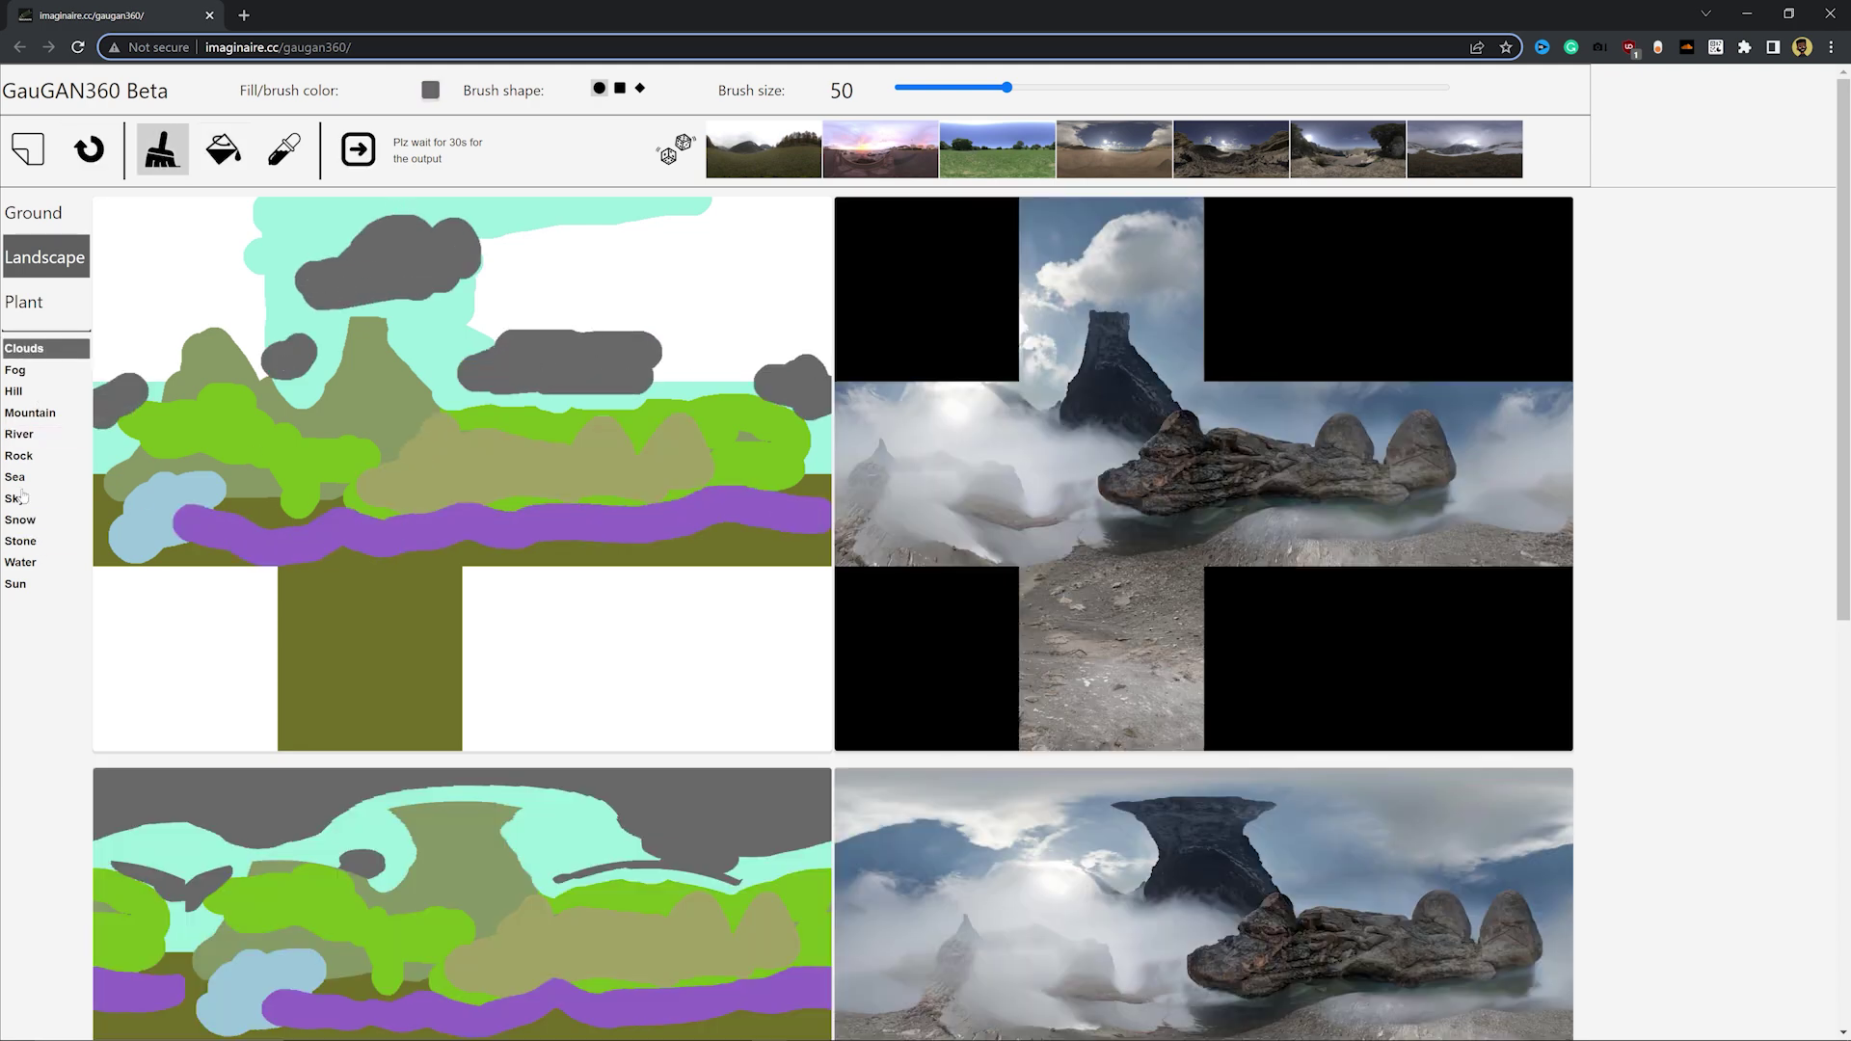
{"action": "scroll", "coordinate": [11, 309], "scroll_direction": "down", "scroll_amount": 2}
{"action": "left_click", "coordinate": [14, 302]}
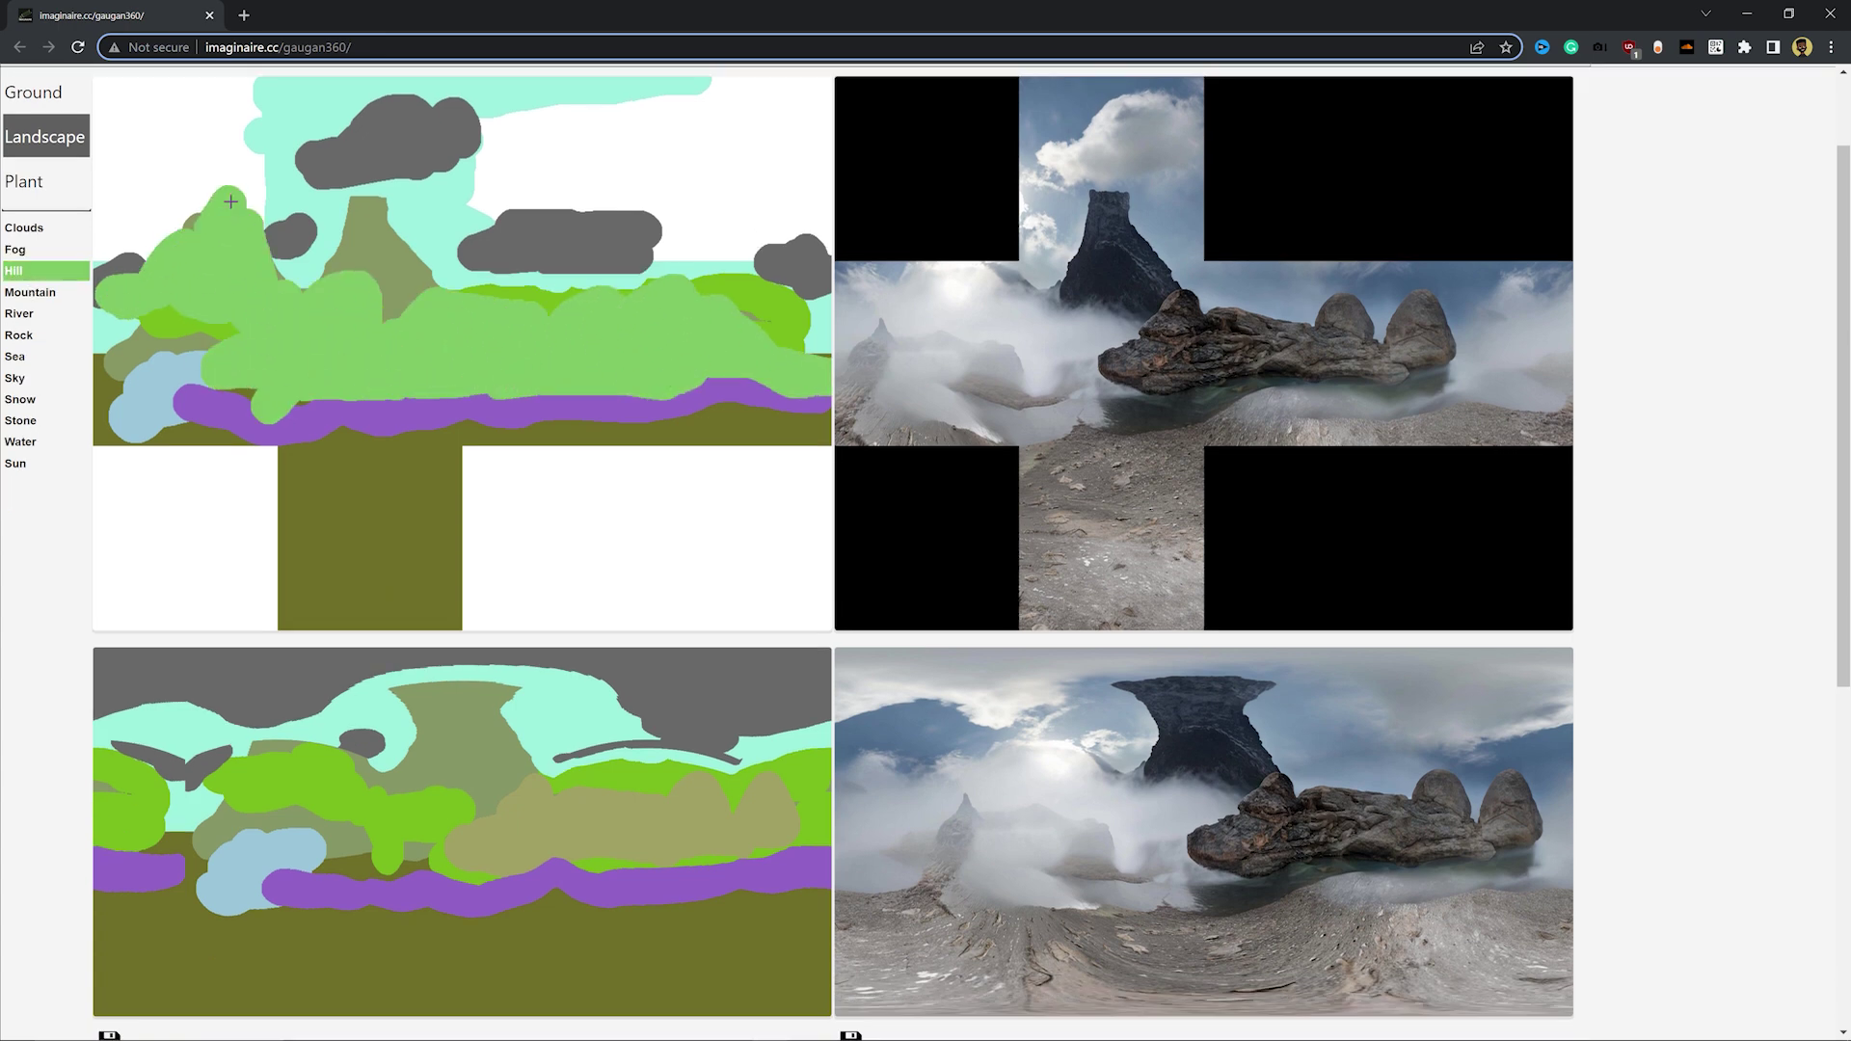
Step: Save the regenerated green mountain valley panorama as 'Hills and River.jpg'
{"action": "scroll", "coordinate": [176, 316], "scroll_direction": "up", "scroll_amount": 1}
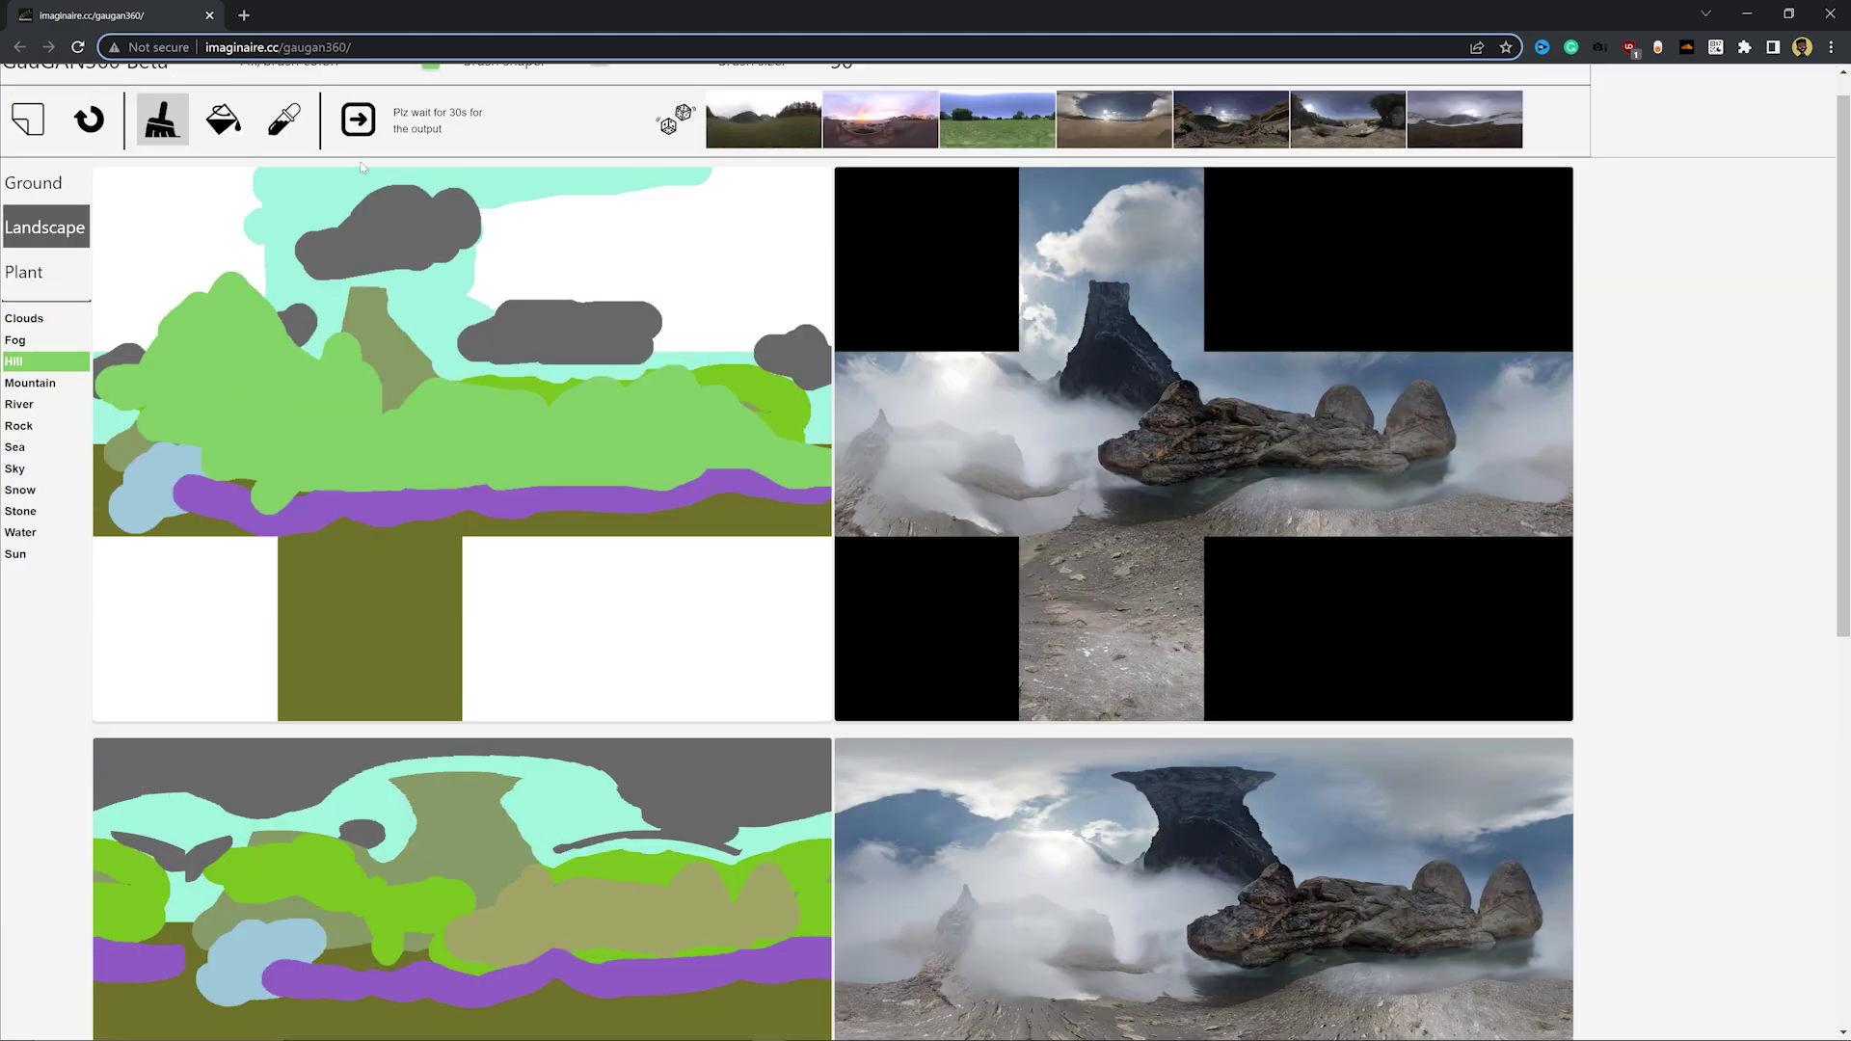
{"action": "scroll", "coordinate": [363, 169], "scroll_direction": "down", "scroll_amount": 1}
{"action": "scroll", "coordinate": [1230, 775], "scroll_direction": "up", "scroll_amount": 1}
{"action": "scroll", "coordinate": [832, 614], "scroll_direction": "down", "scroll_amount": 2}
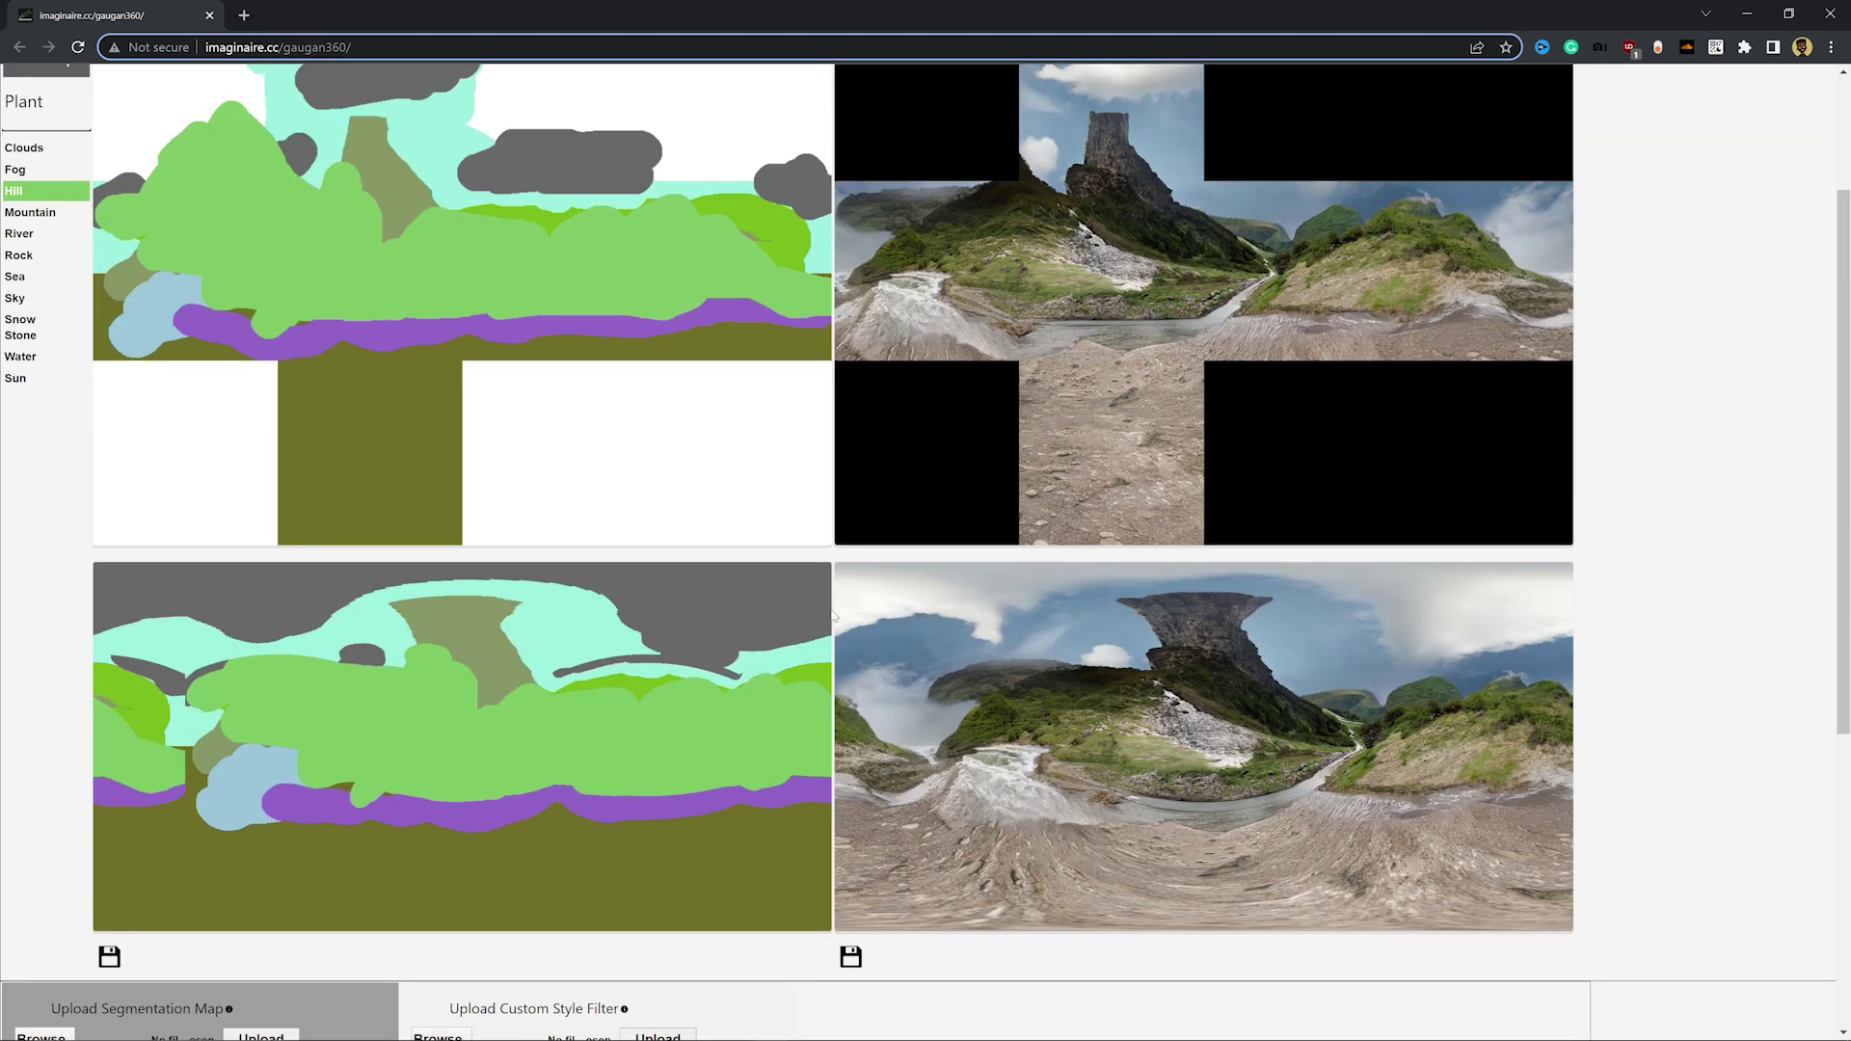
{"action": "scroll", "coordinate": [833, 614], "scroll_direction": "up", "scroll_amount": 1}
{"action": "scroll", "coordinate": [833, 675], "scroll_direction": "down", "scroll_amount": 1}
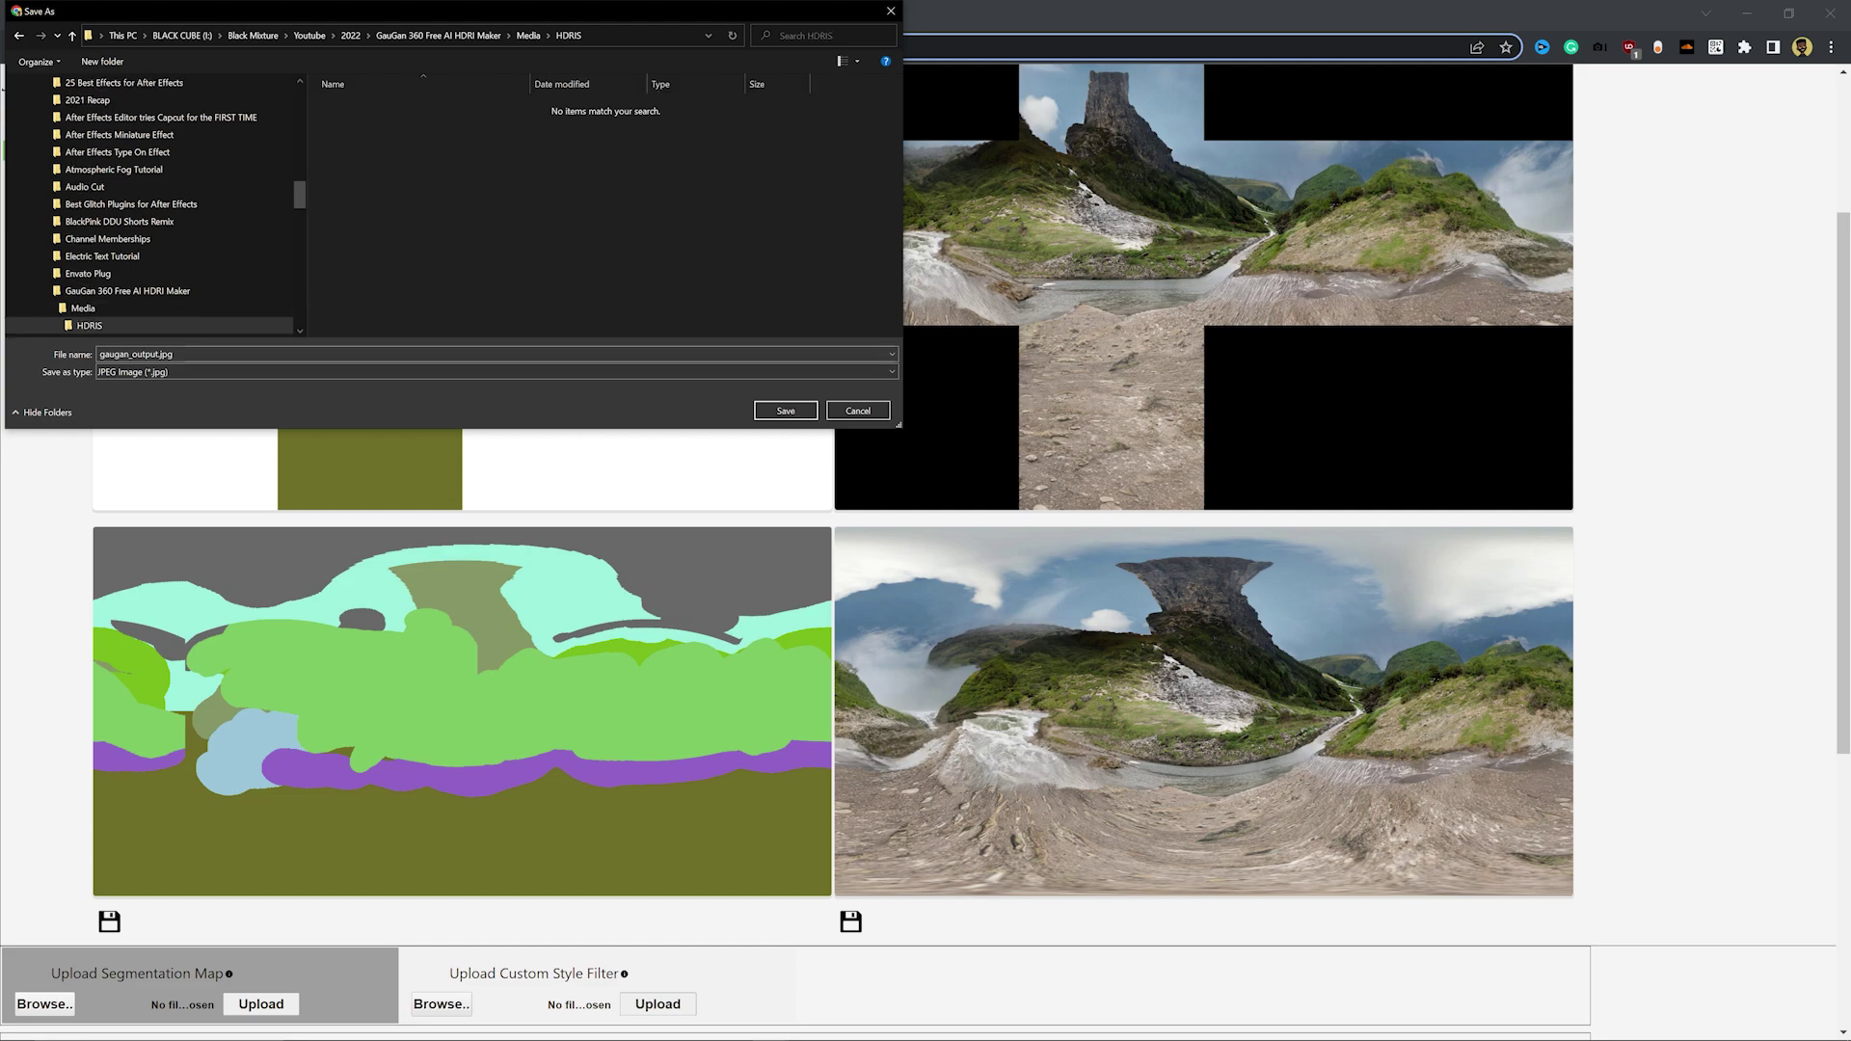
{"action": "type", "text": "and River"}
{"action": "key", "text": "Return"}
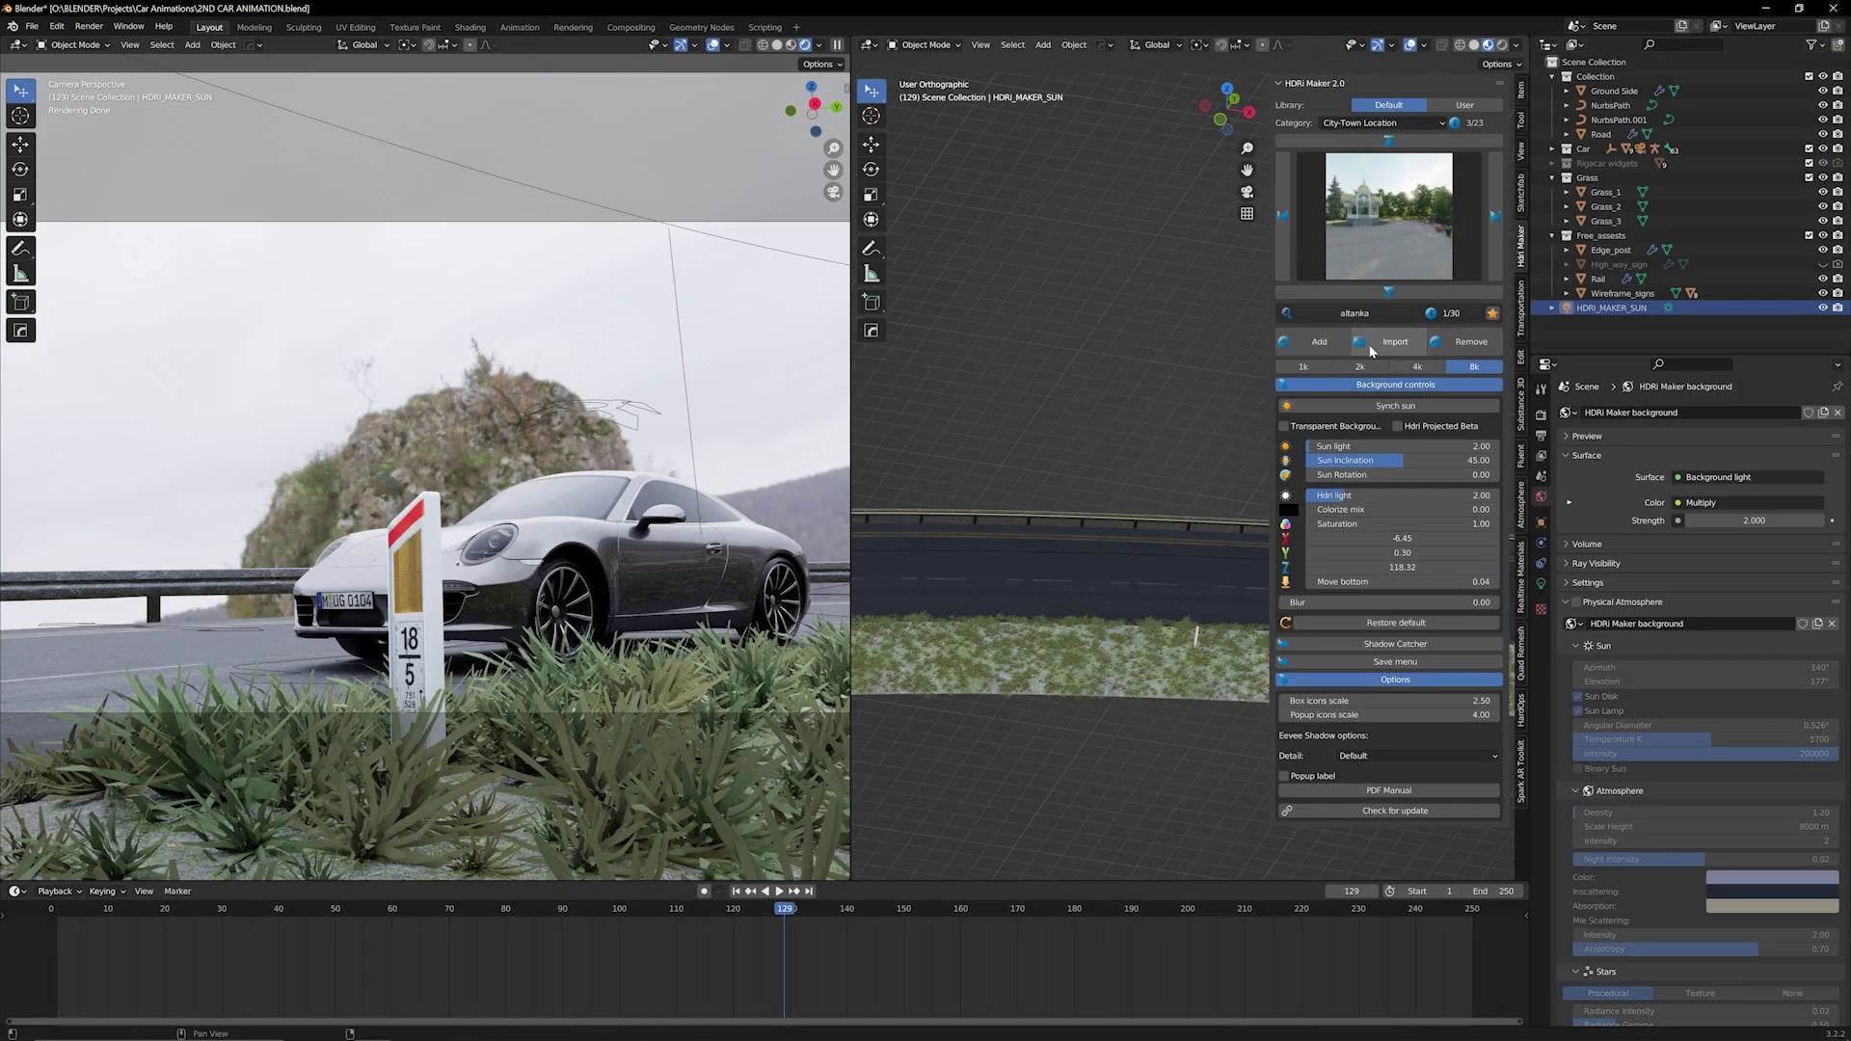
Step: Import Hills and River from the Samsung_T5 drive's GauGAN 360 folder via HDRI Maker
{"action": "left_click", "coordinate": [1370, 347]}
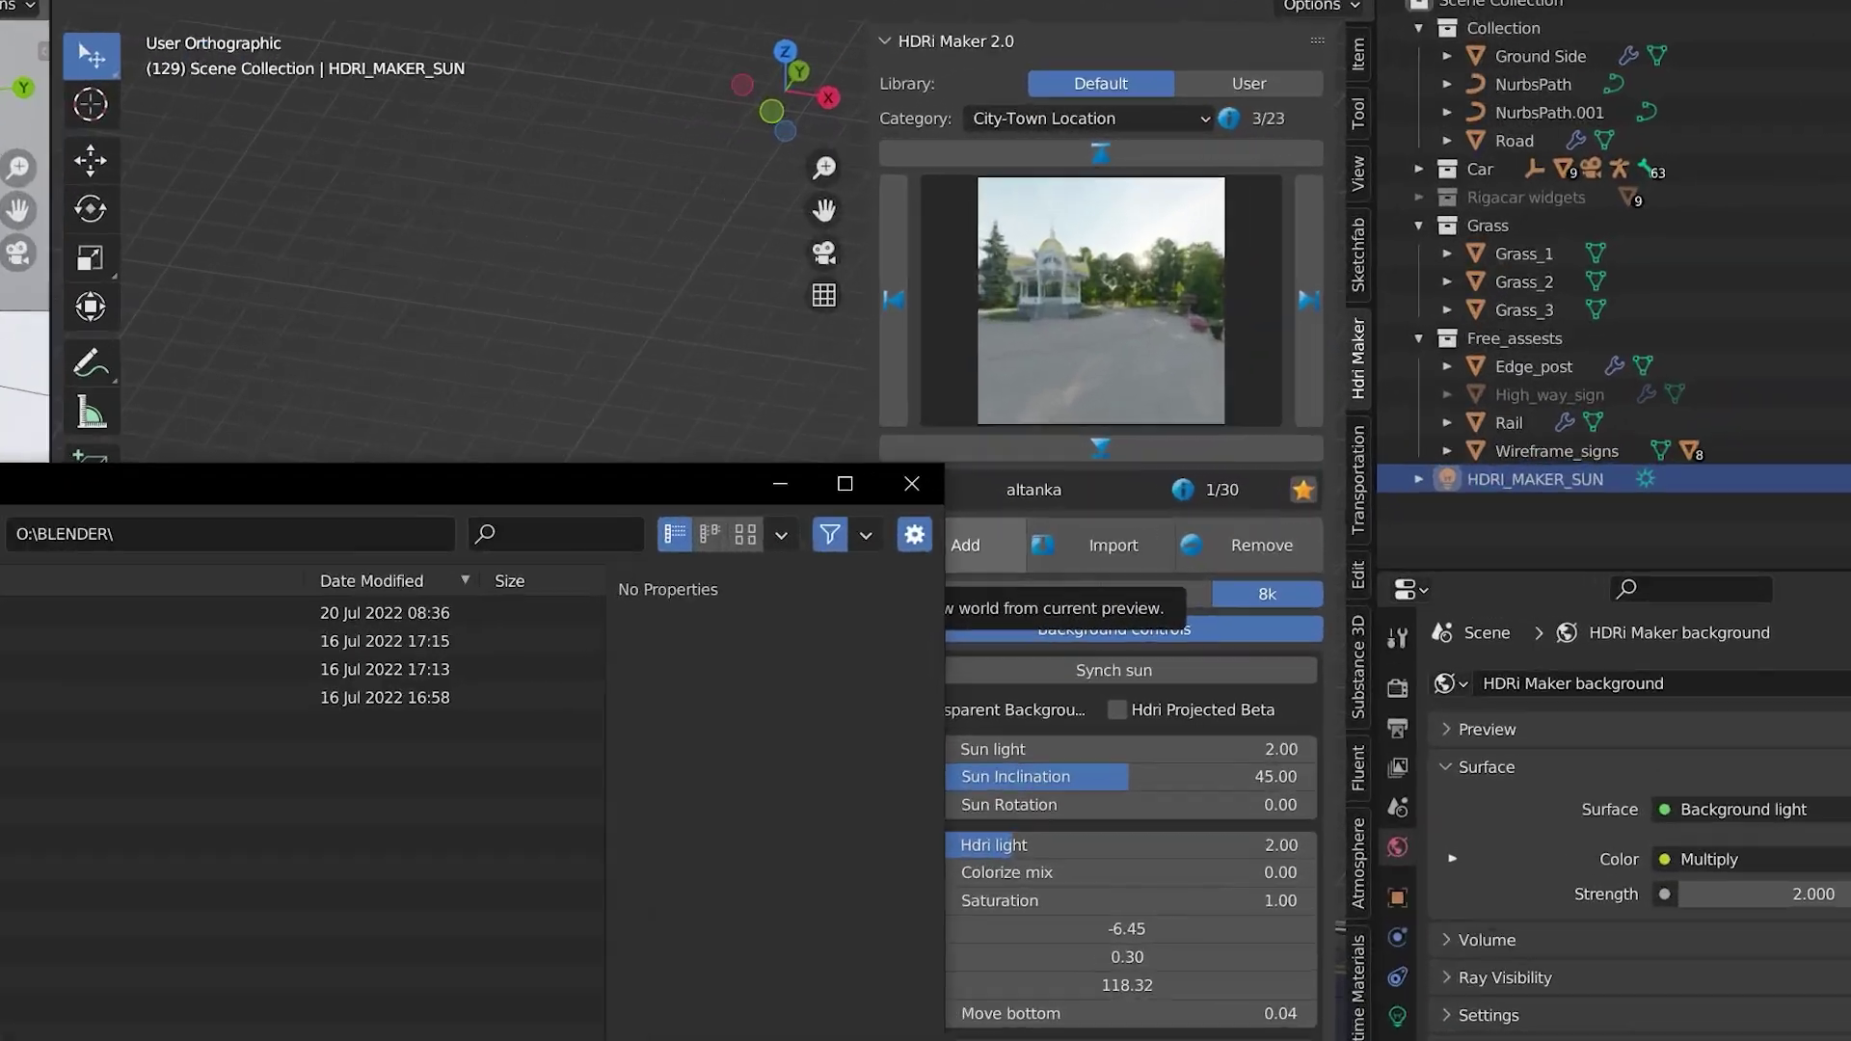
{"action": "left_click", "coordinate": [634, 412]}
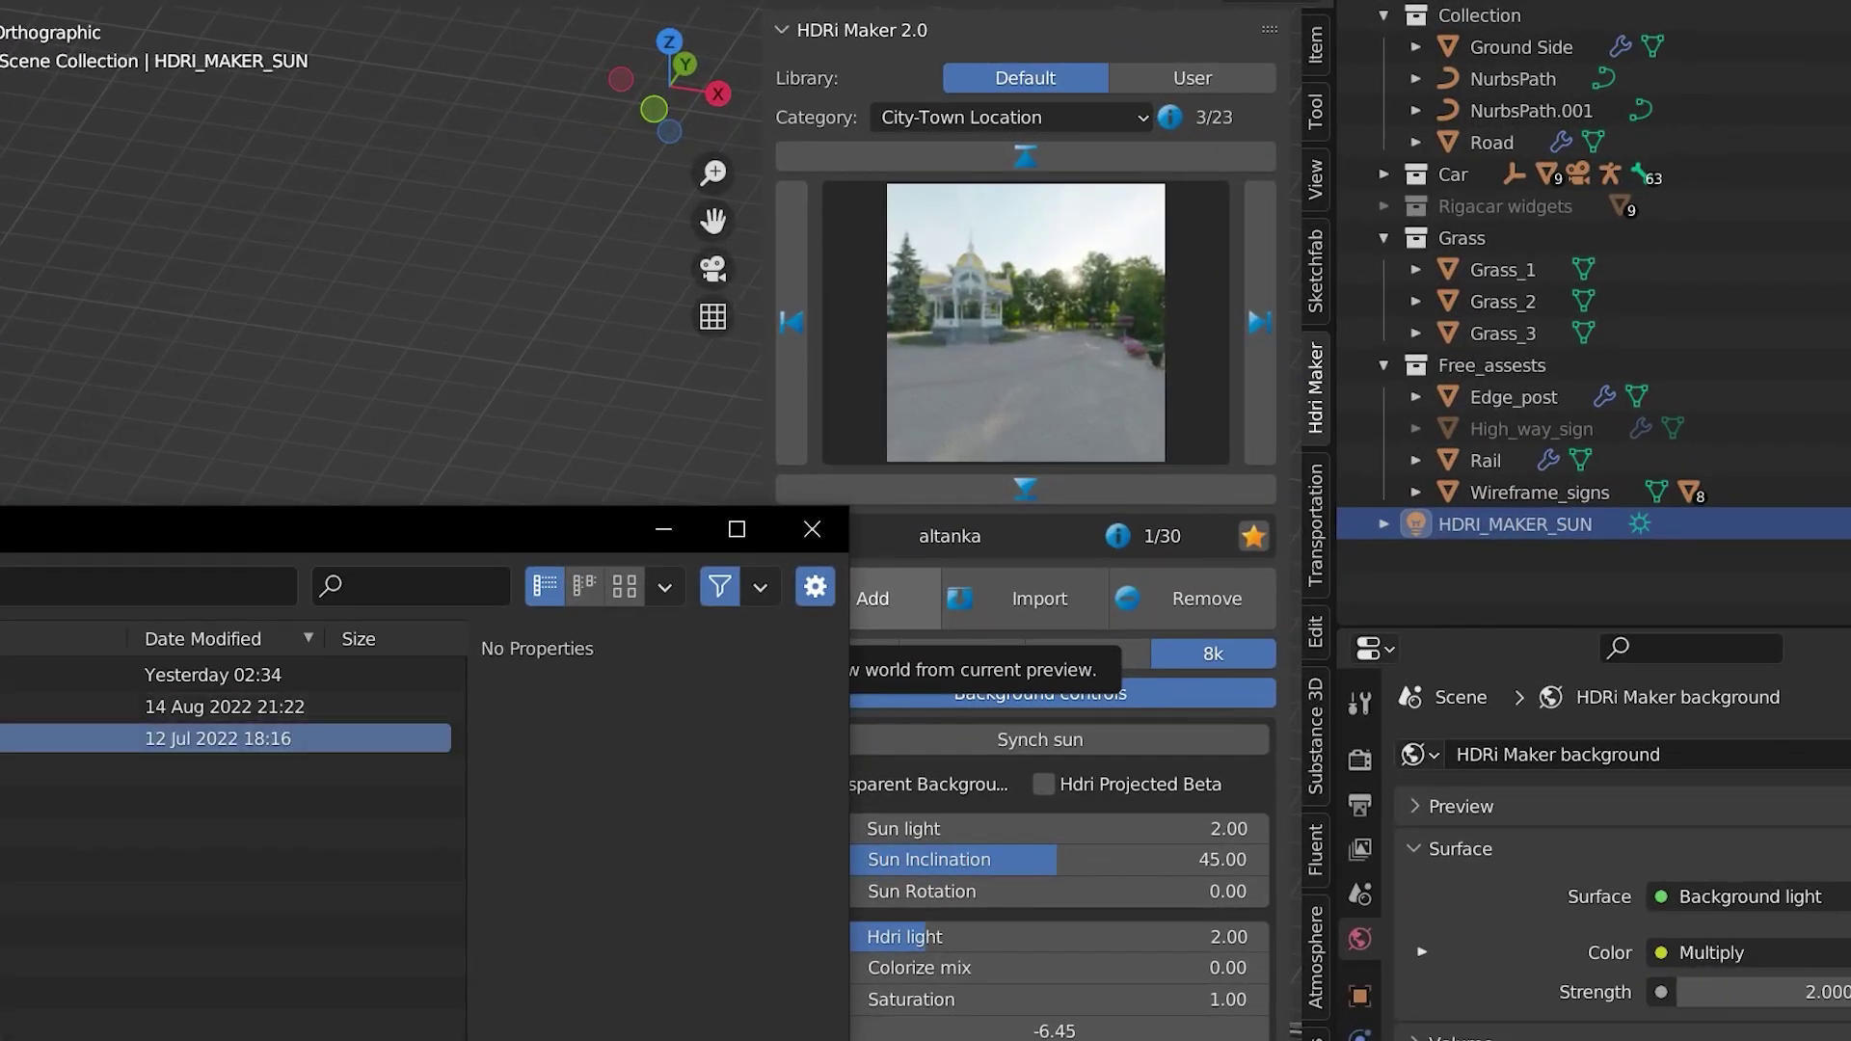
{"action": "double_click", "coordinate": [964, 406]}
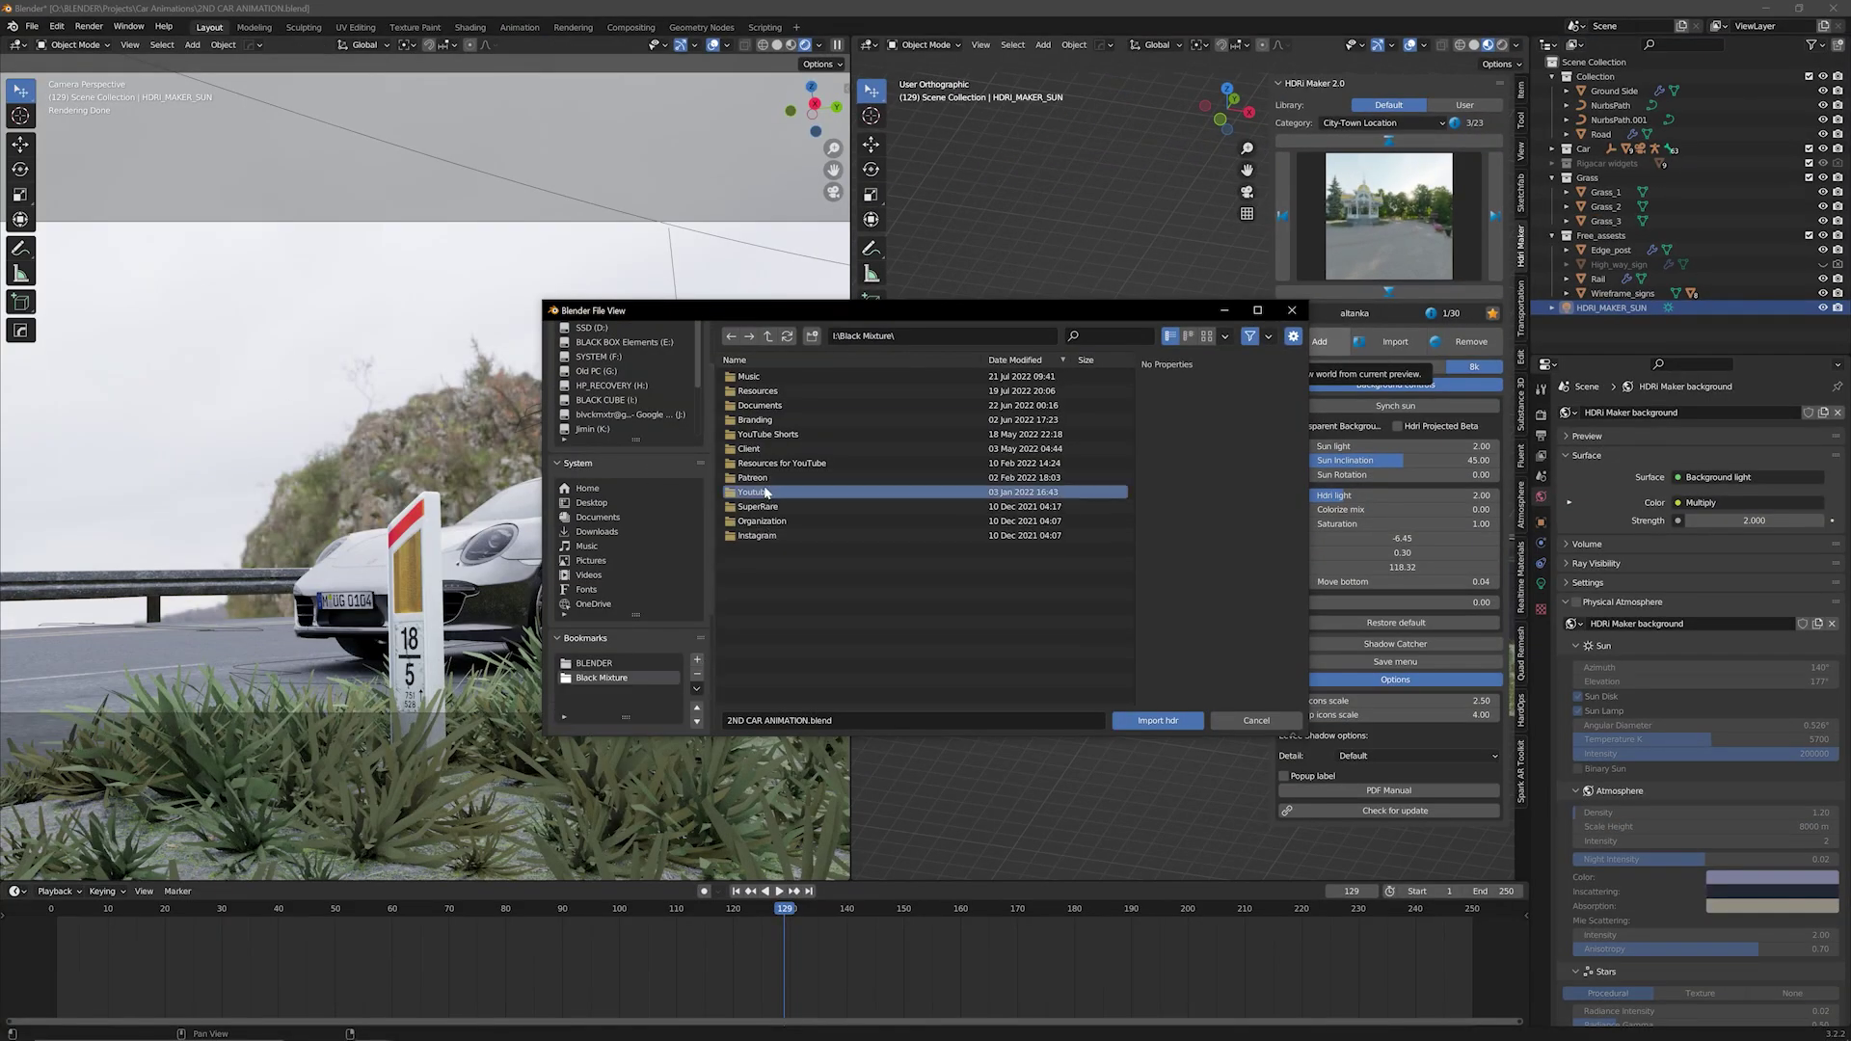
{"action": "double_click", "coordinate": [765, 491]}
{"action": "double_click", "coordinate": [767, 377]}
{"action": "double_click", "coordinate": [768, 380]}
{"action": "left_click", "coordinate": [1133, 721]}
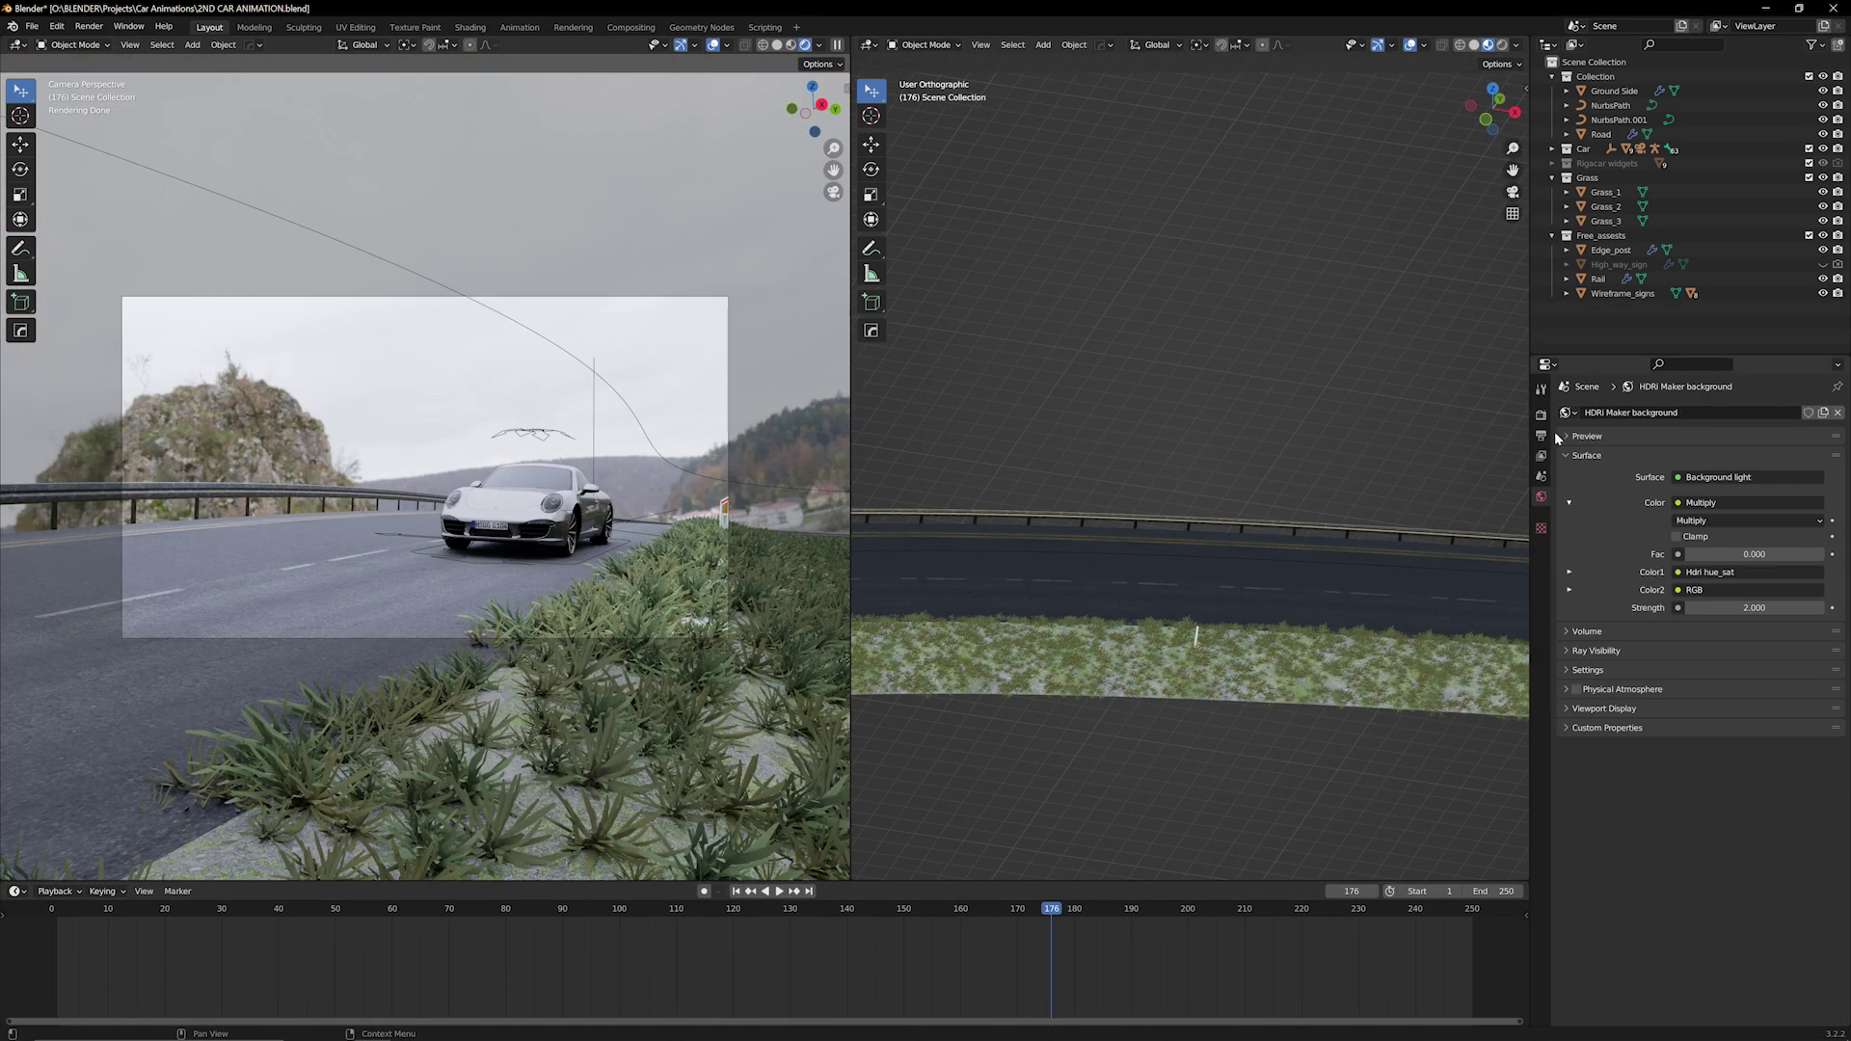
Step: Set the world surface shader to Background
{"action": "left_click", "coordinate": [1562, 436]}
{"action": "left_click", "coordinate": [1561, 436]}
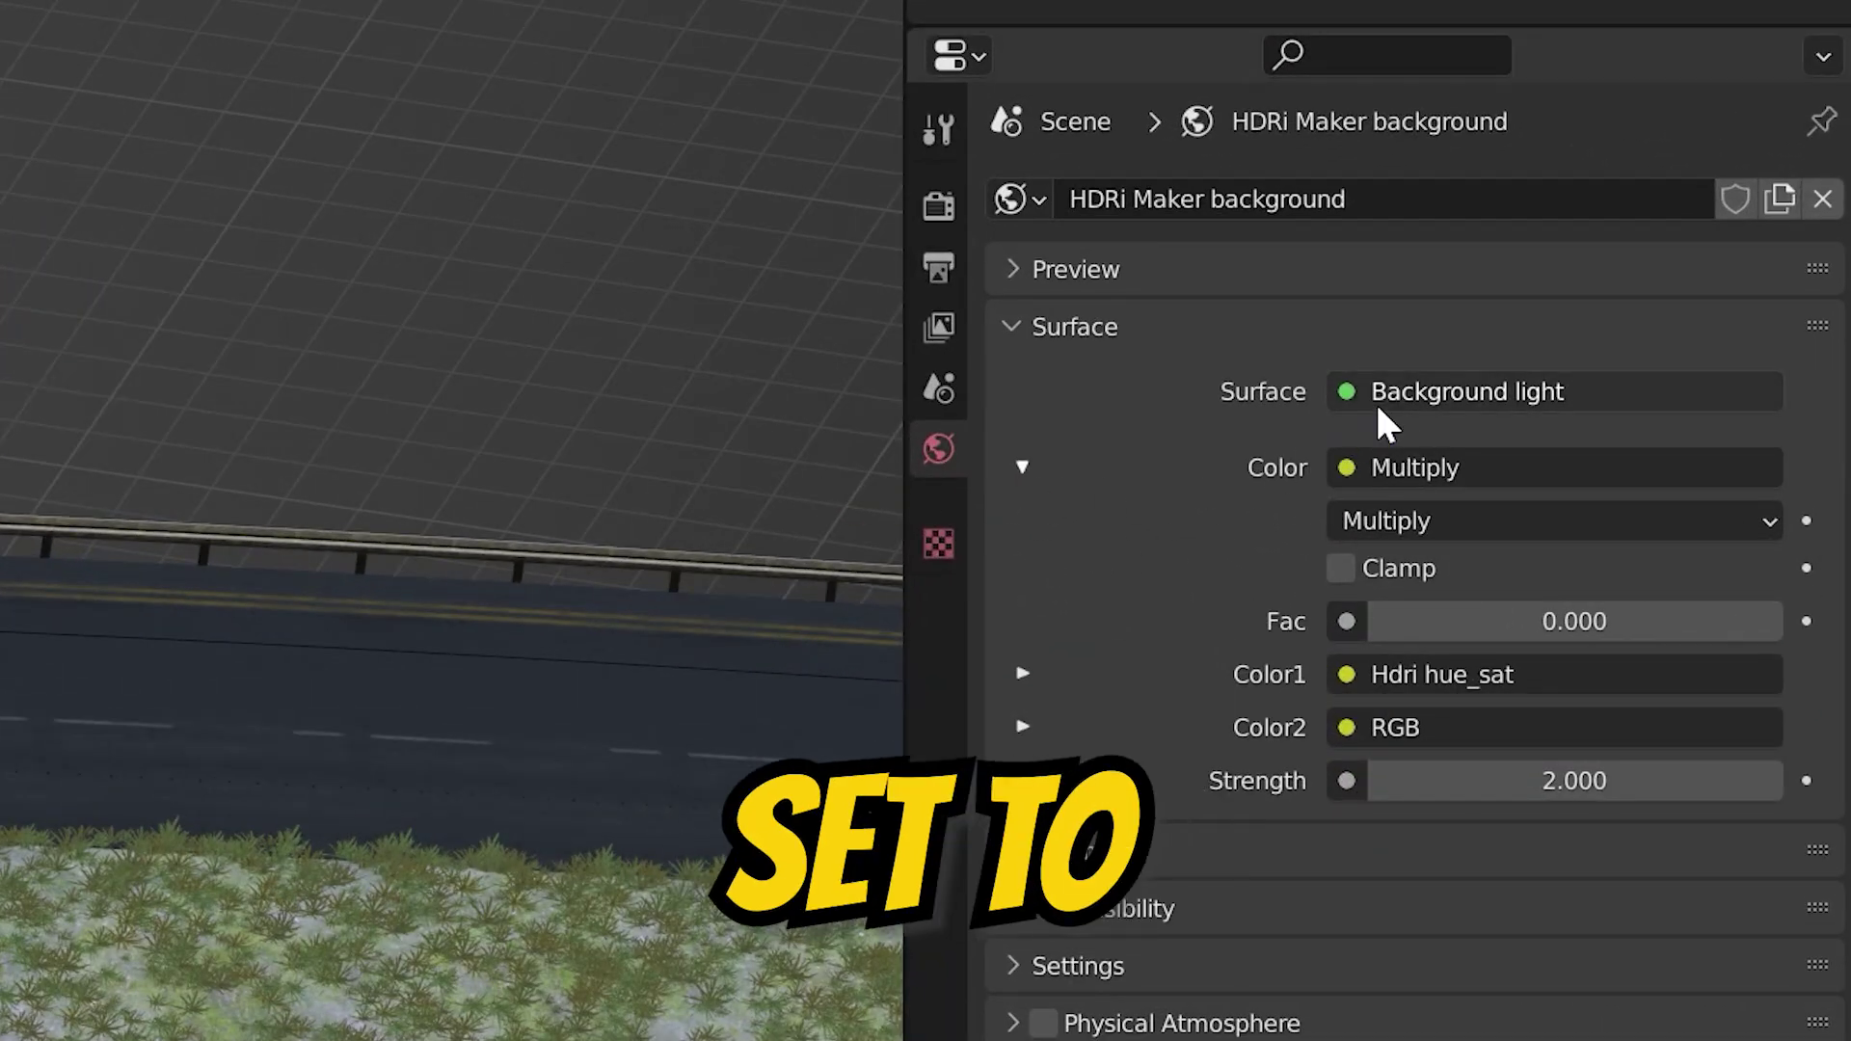
{"action": "left_click", "coordinate": [1446, 395]}
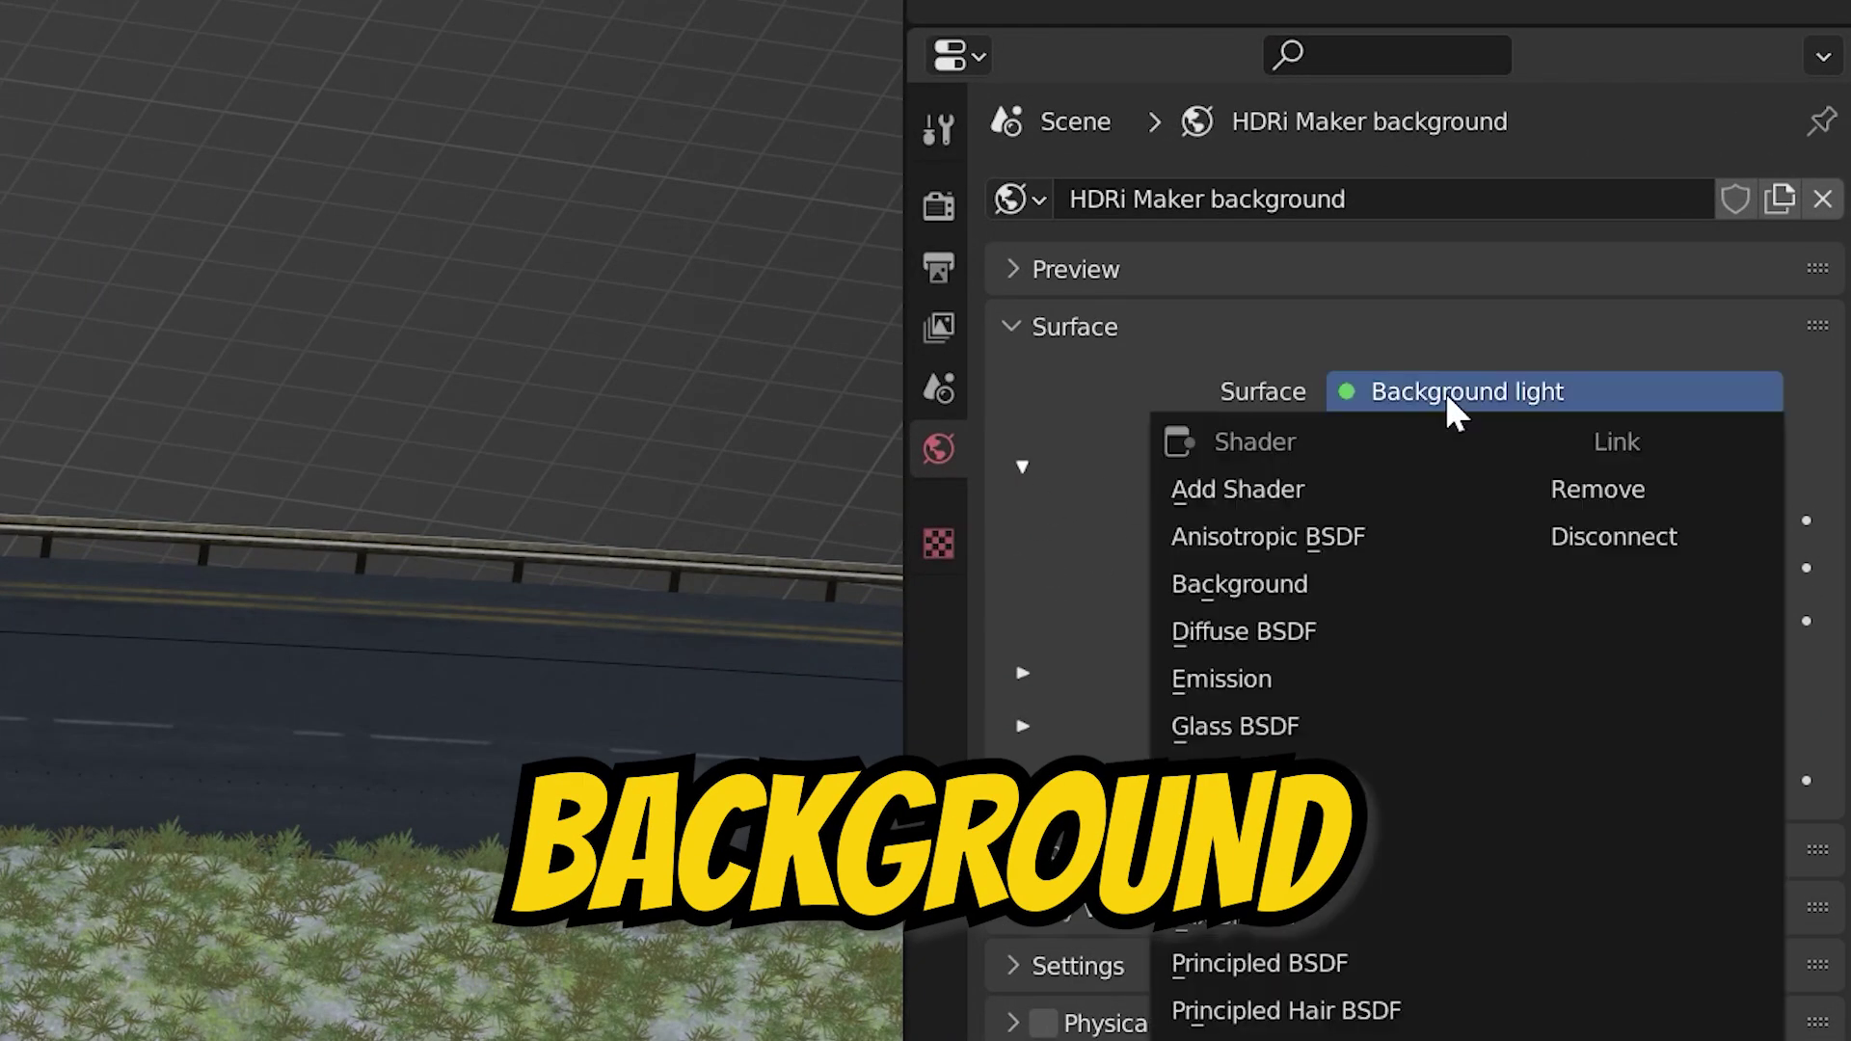
{"action": "left_click", "coordinate": [1275, 574]}
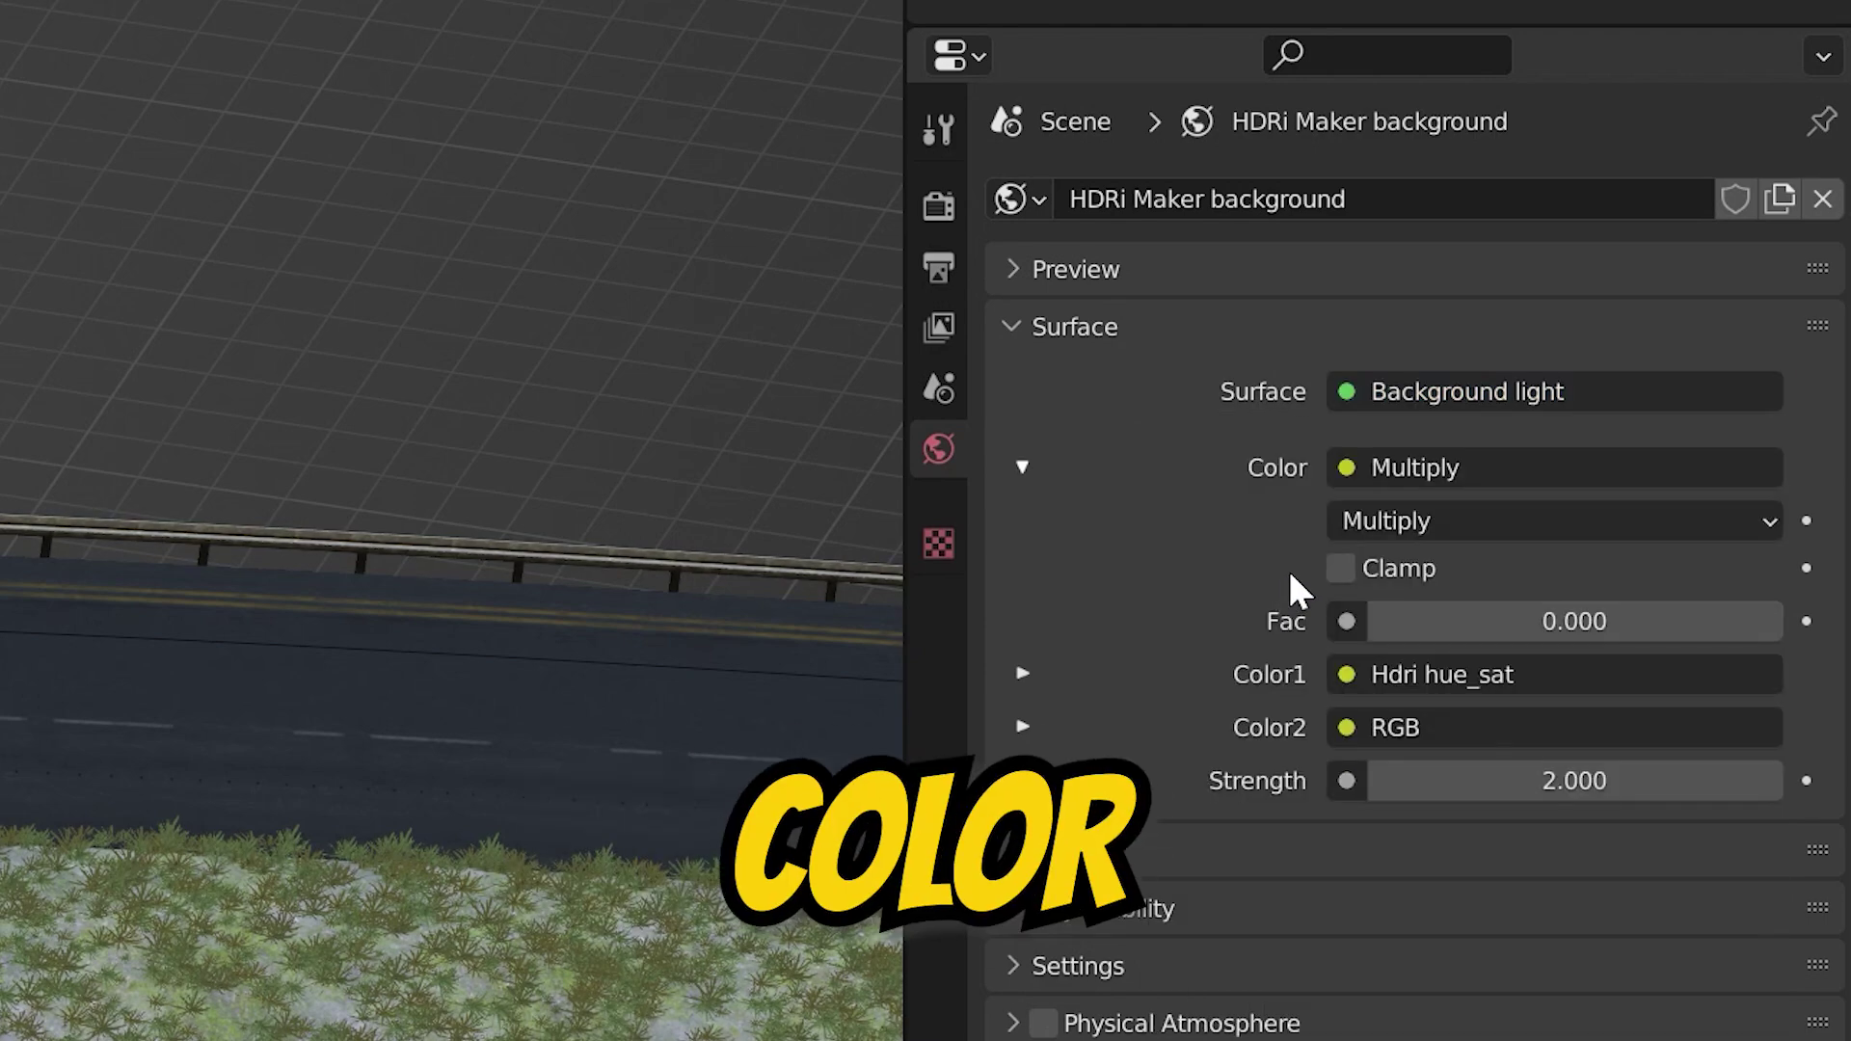
Step: Drive the Background colour from an Environment Texture and browse for its image
{"action": "left_click", "coordinate": [1345, 477]}
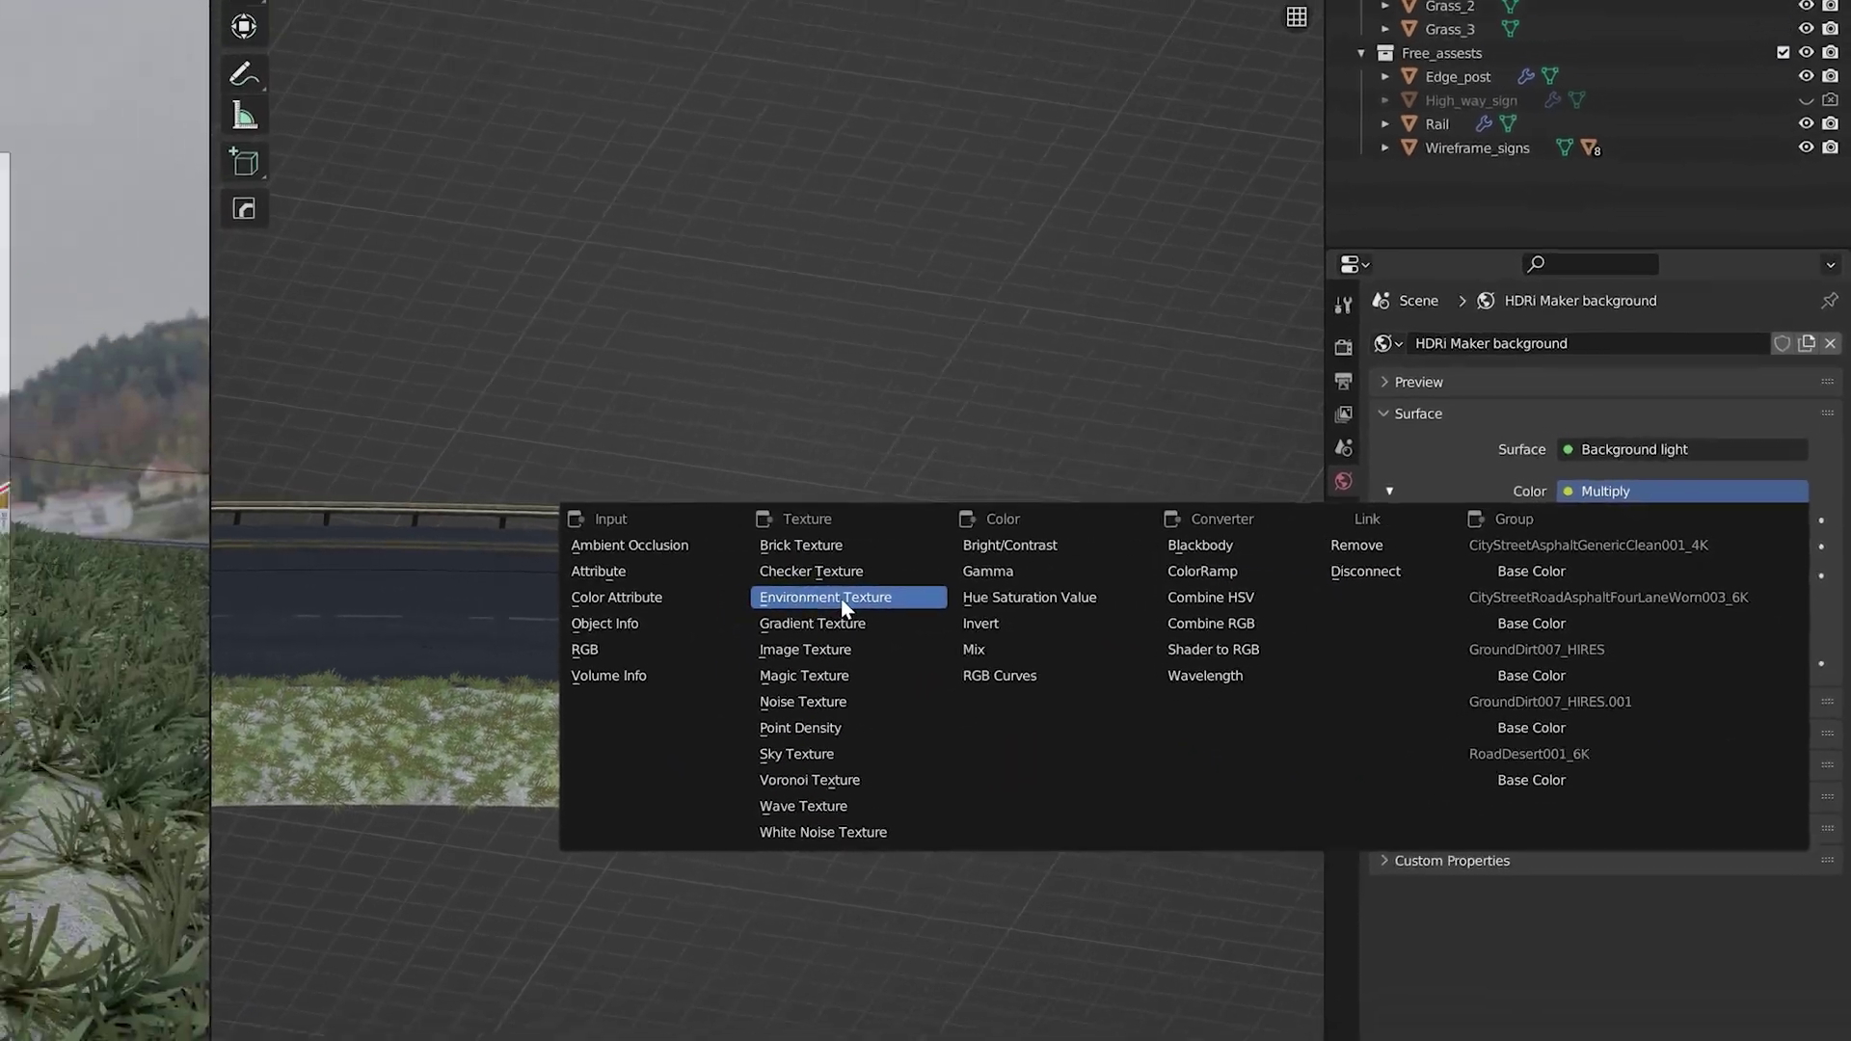
{"action": "left_click", "coordinate": [842, 599]}
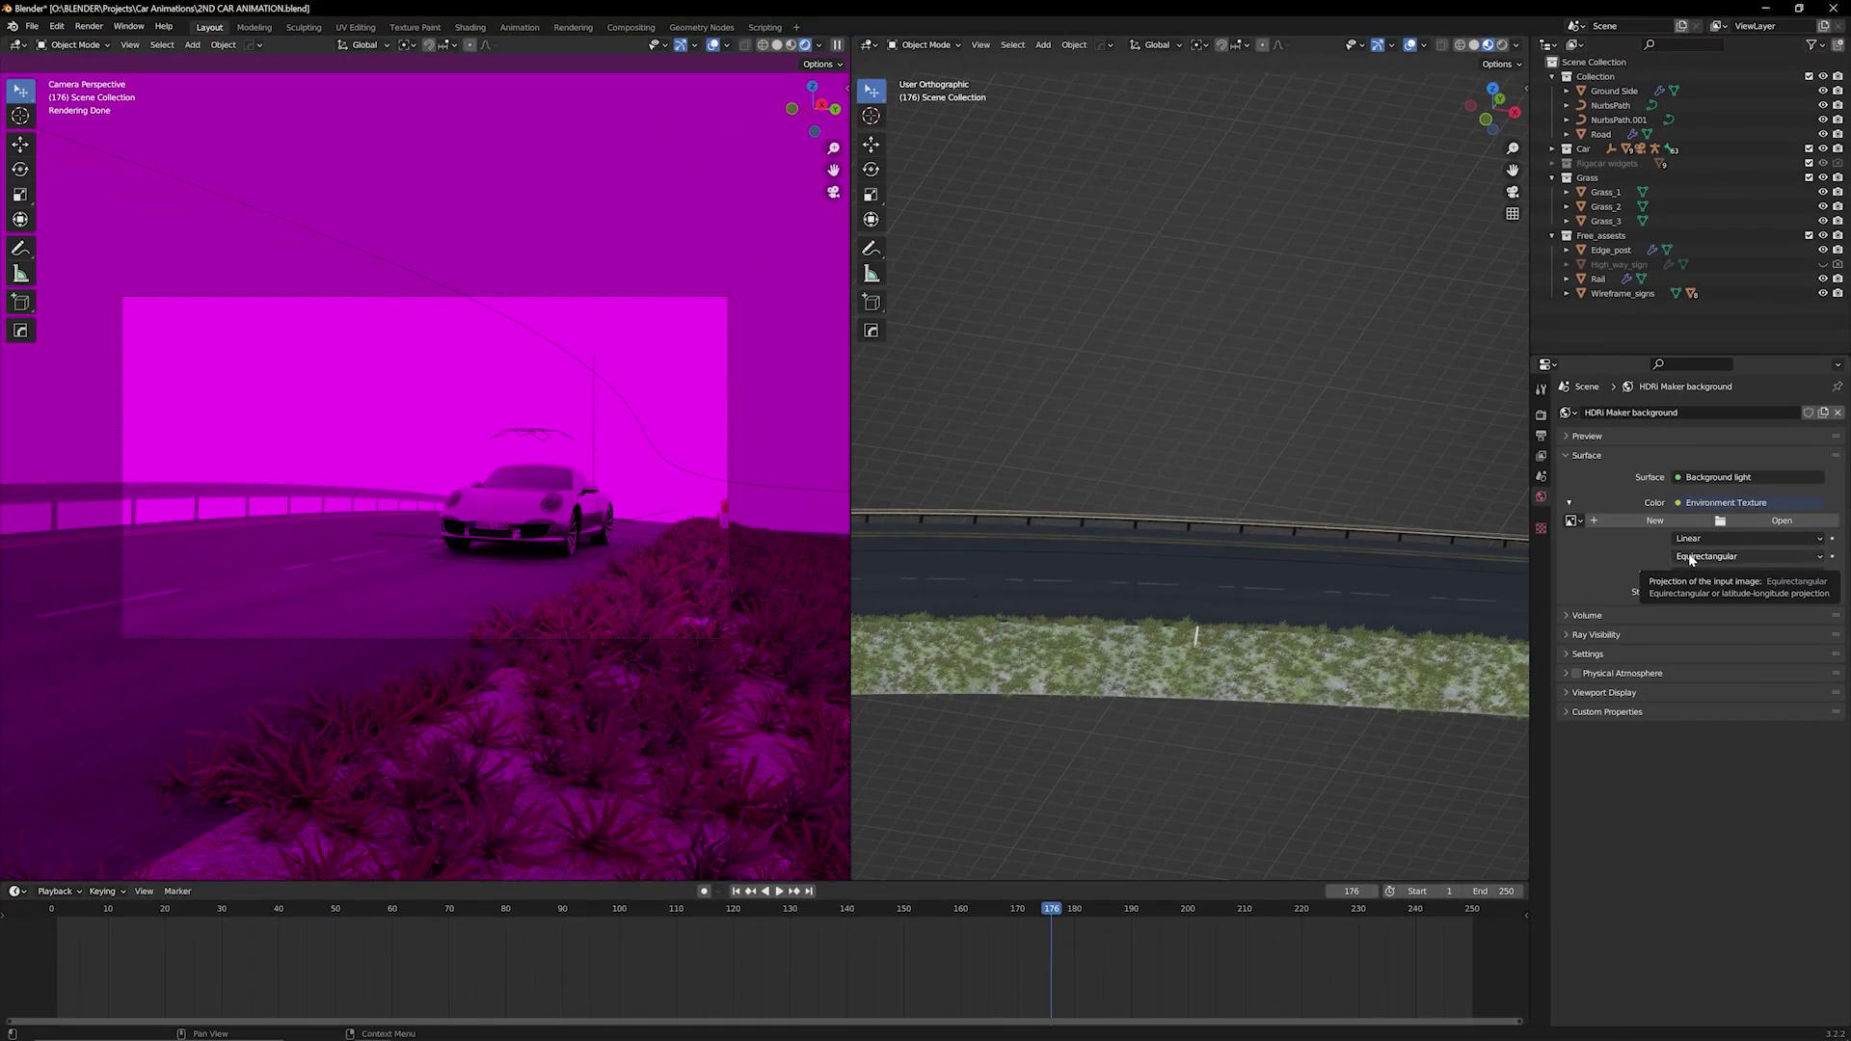
{"action": "left_click", "coordinate": [1755, 525]}
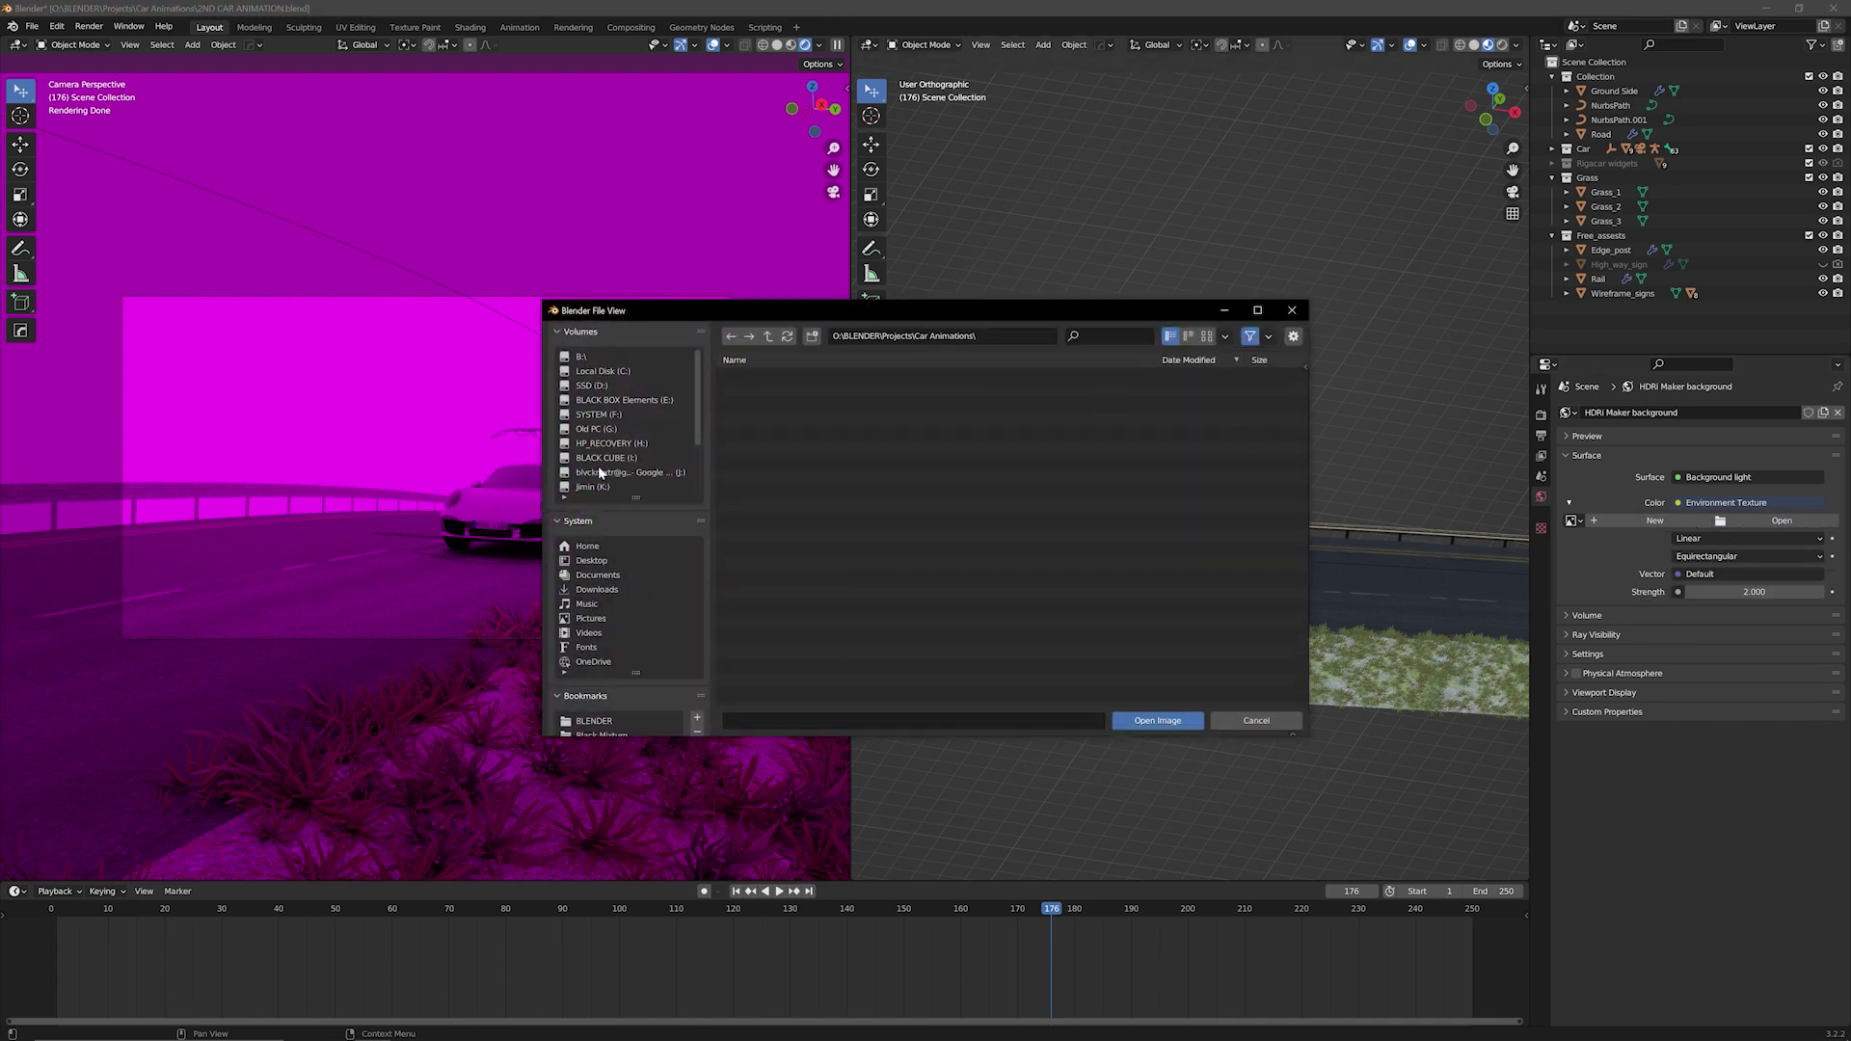
Step: Open the sand sky and stone gigapixel image from Recent > HDRIS as the environment image
{"action": "scroll", "coordinate": [634, 677], "scroll_direction": "down", "scroll_amount": 5}
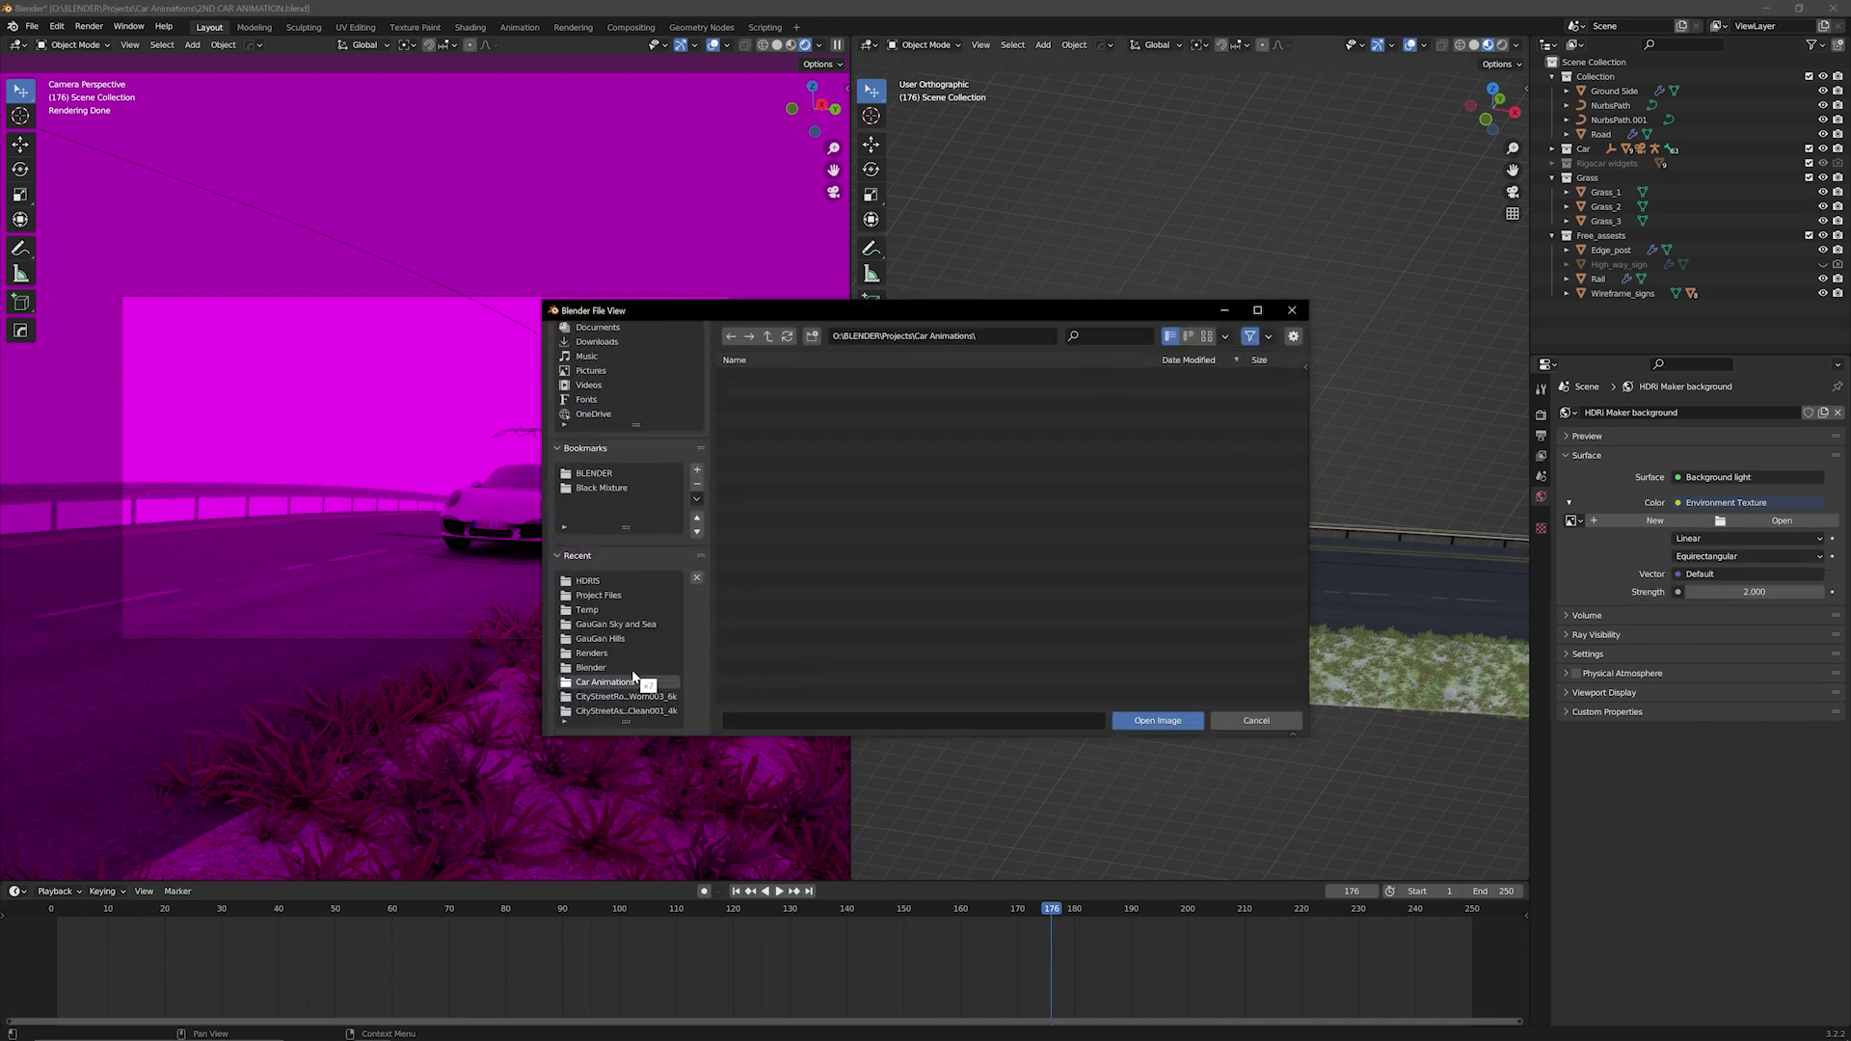
{"action": "left_click", "coordinate": [614, 584]}
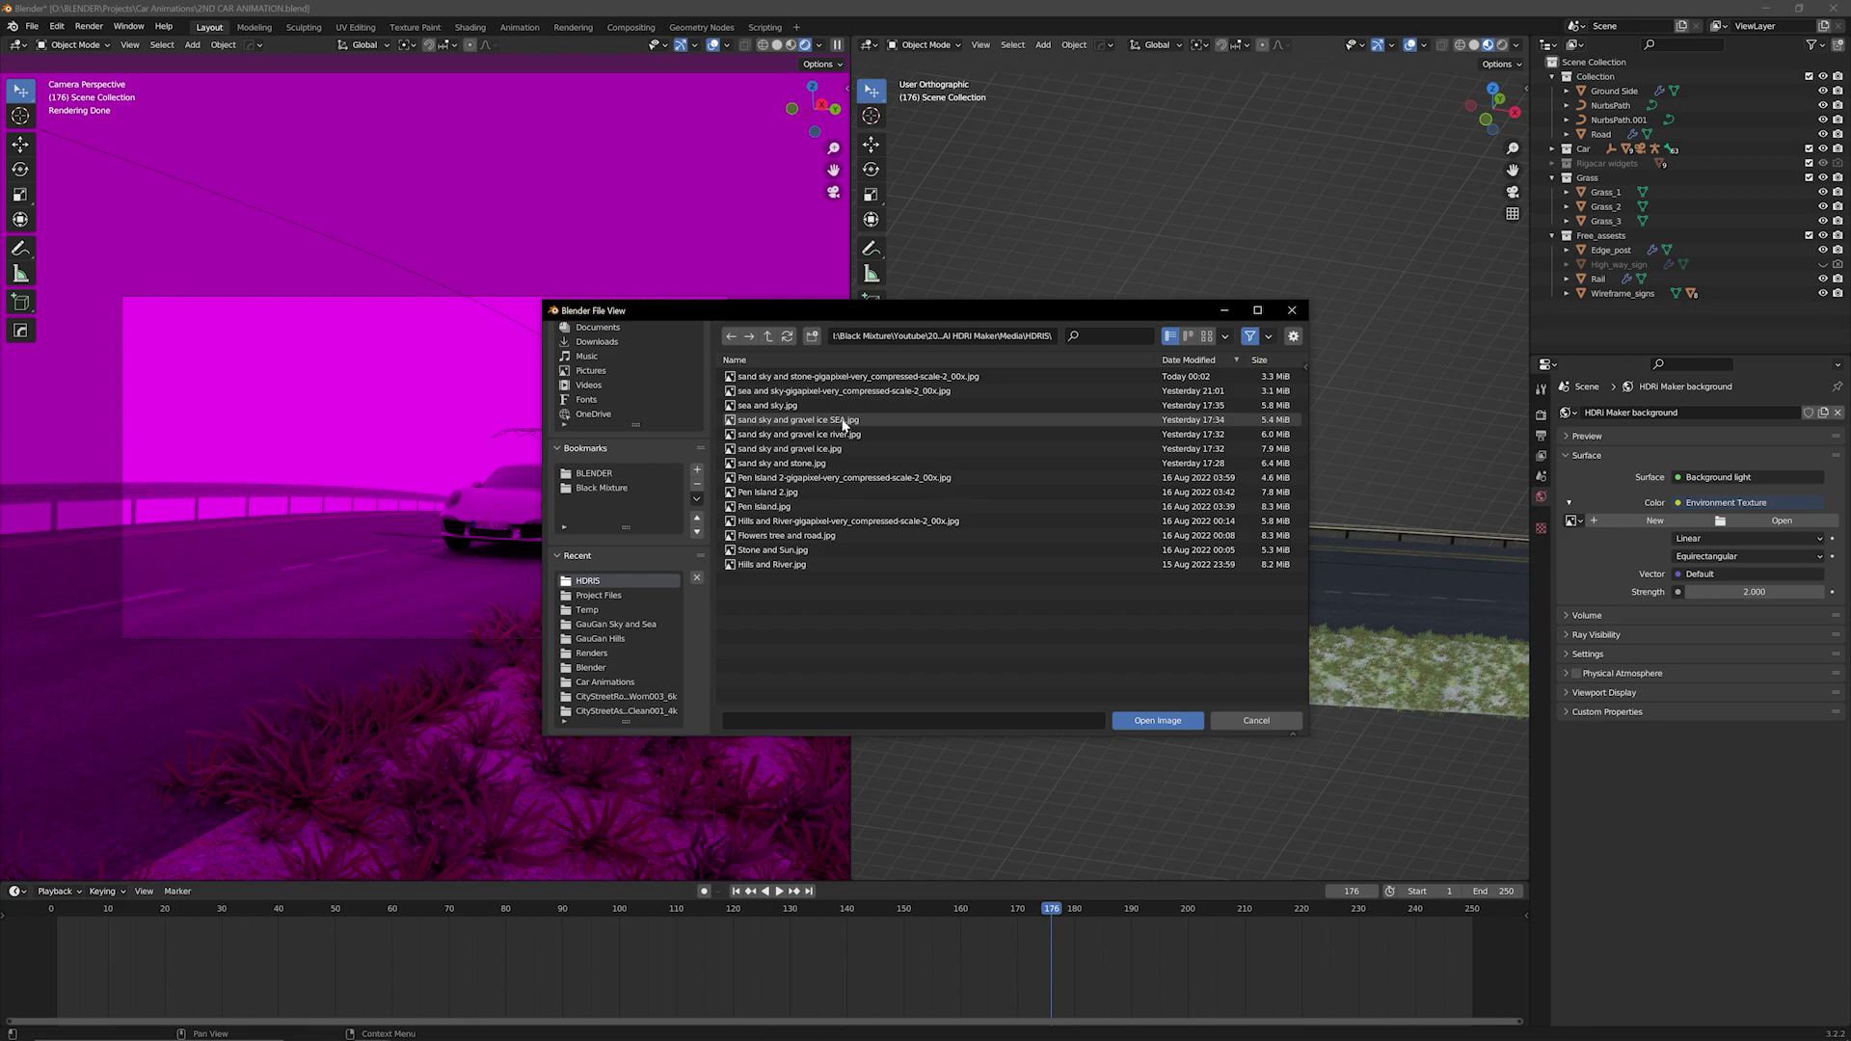
{"action": "left_click", "coordinate": [1156, 721]}
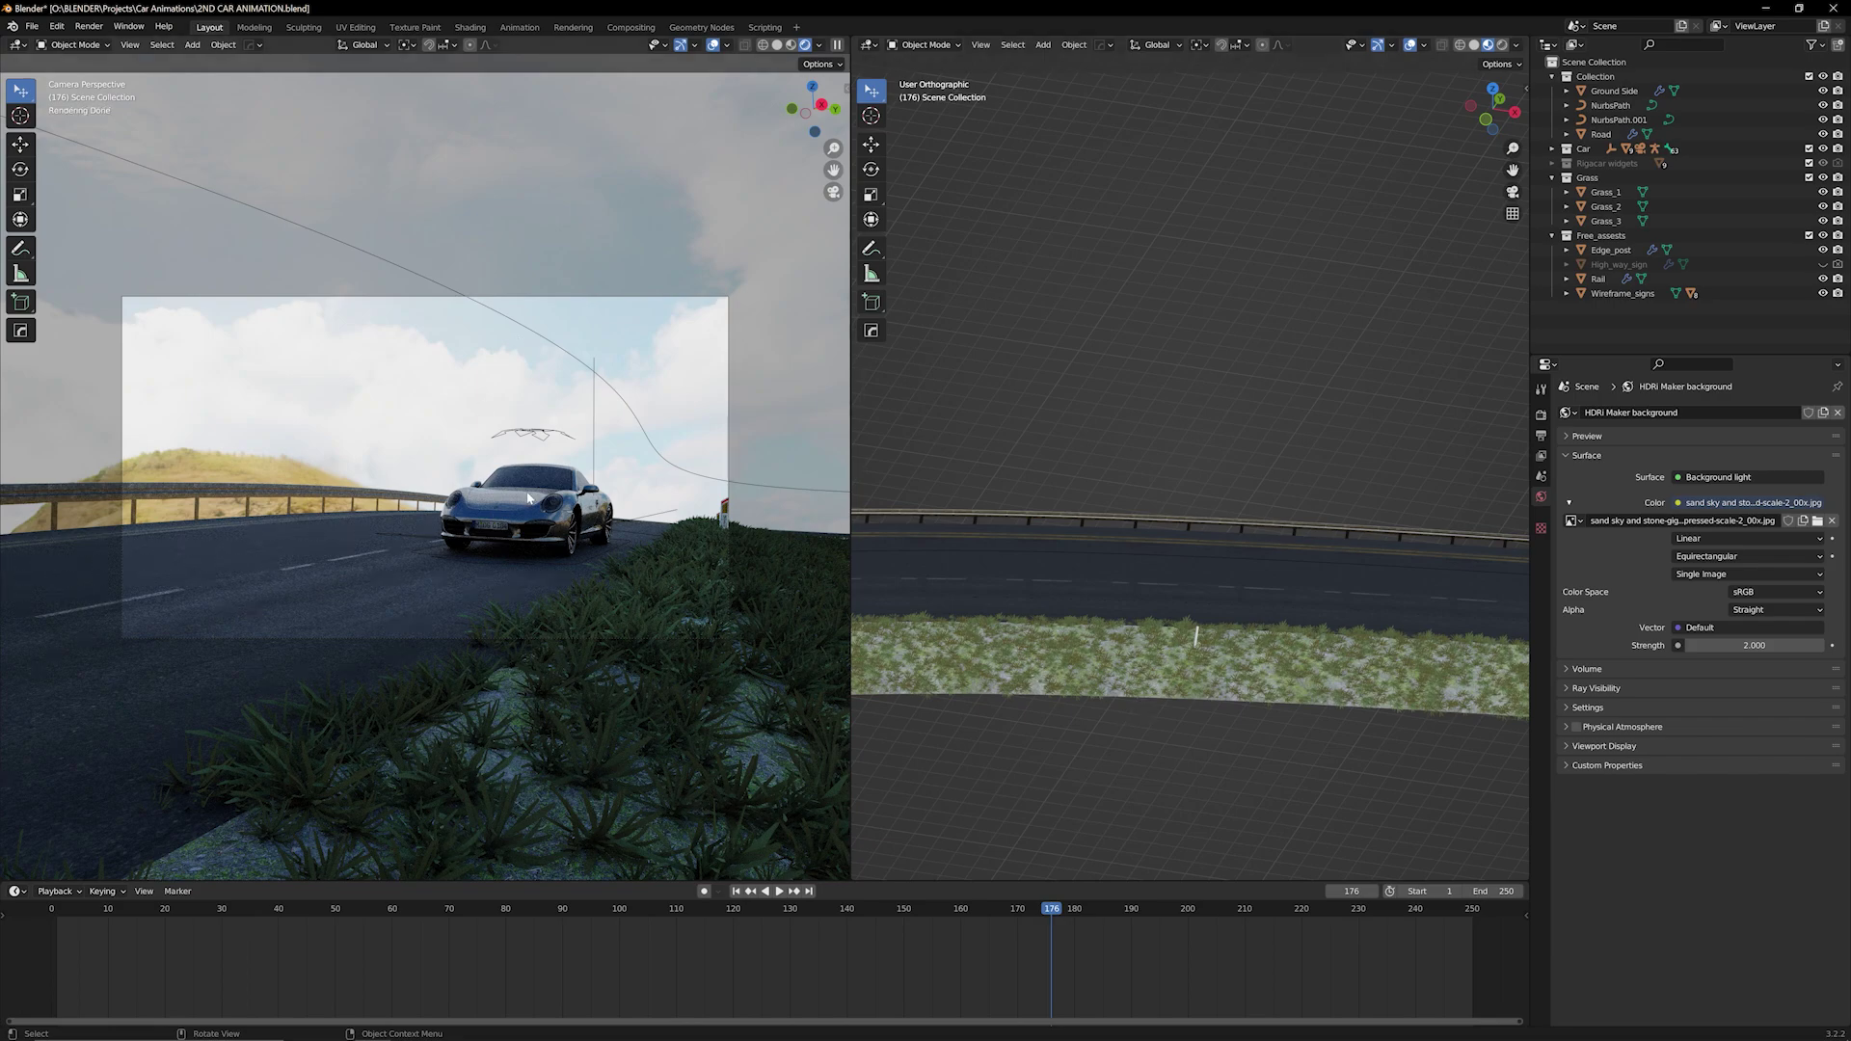
Step: Orbit to view the new sky, return to camera view, and play the car animation from frame 70
{"action": "left_click_drag", "start_coordinate": [528, 498], "coordinate": [626, 553]}
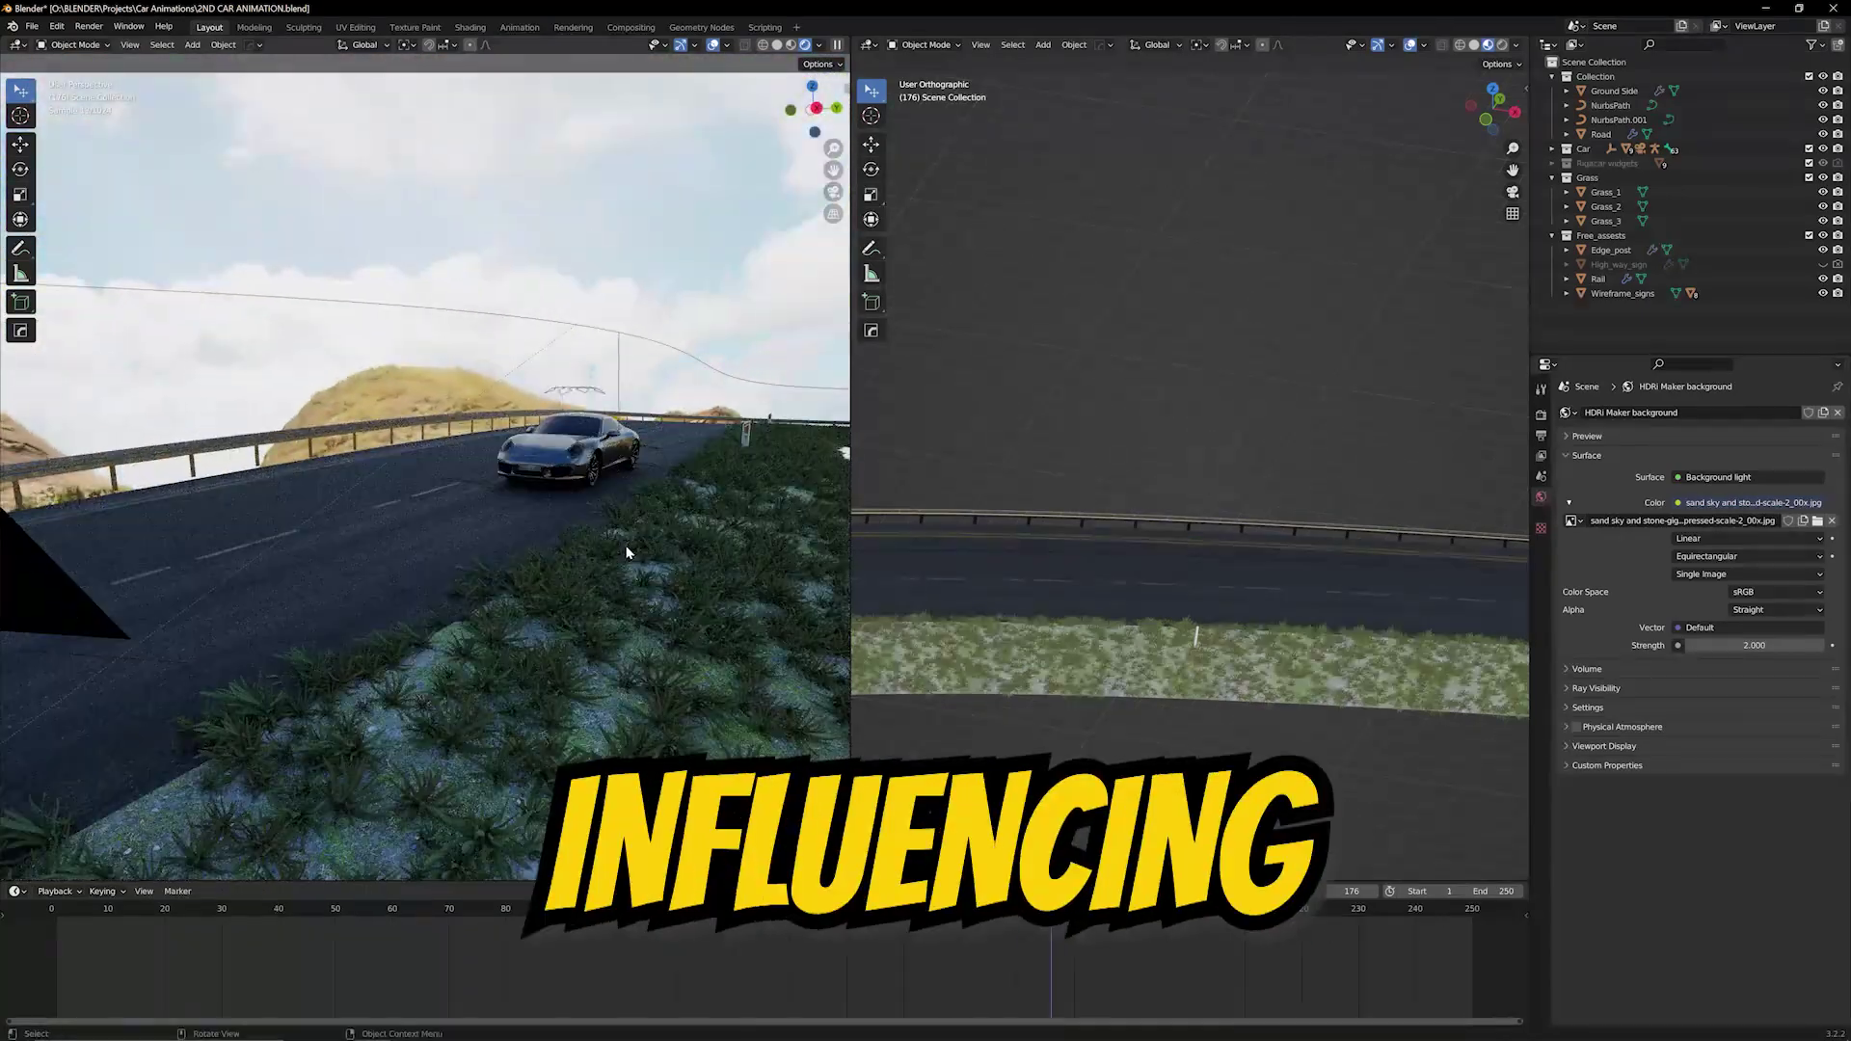
{"action": "key", "text": "KP_0"}
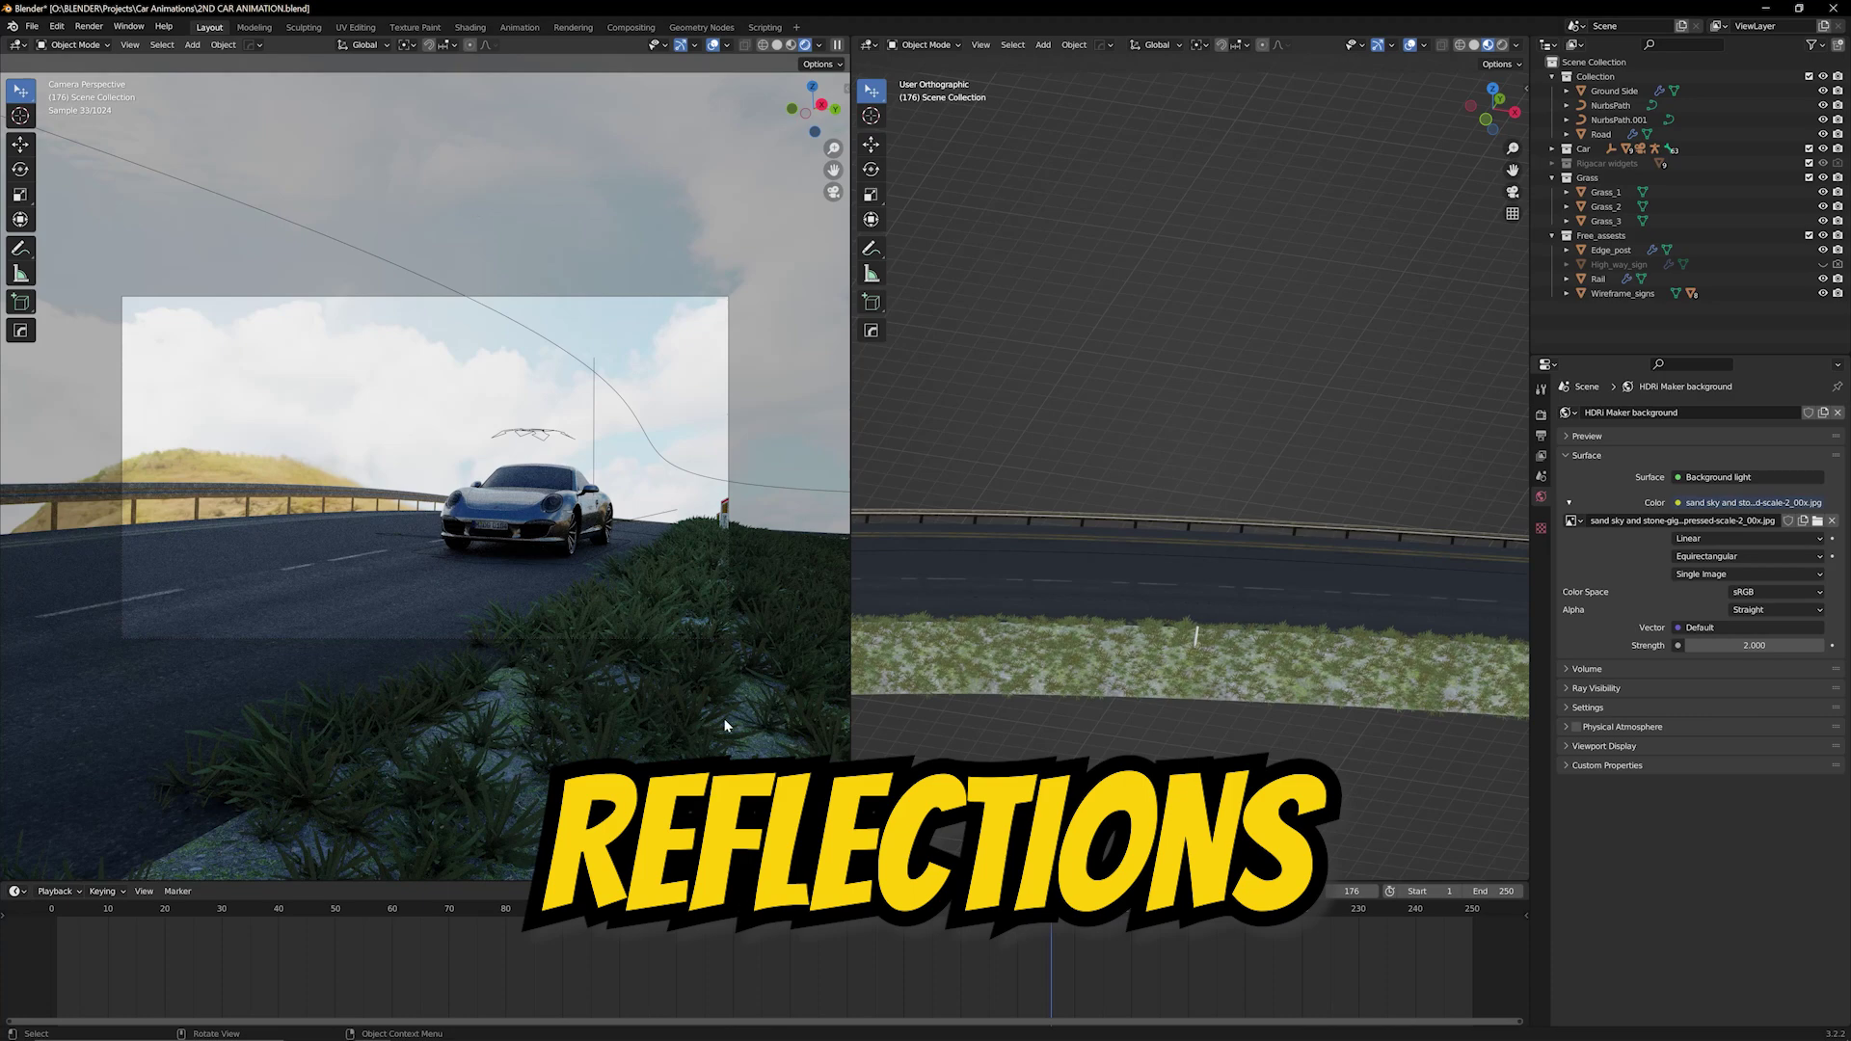
{"action": "left_click", "coordinate": [448, 916]}
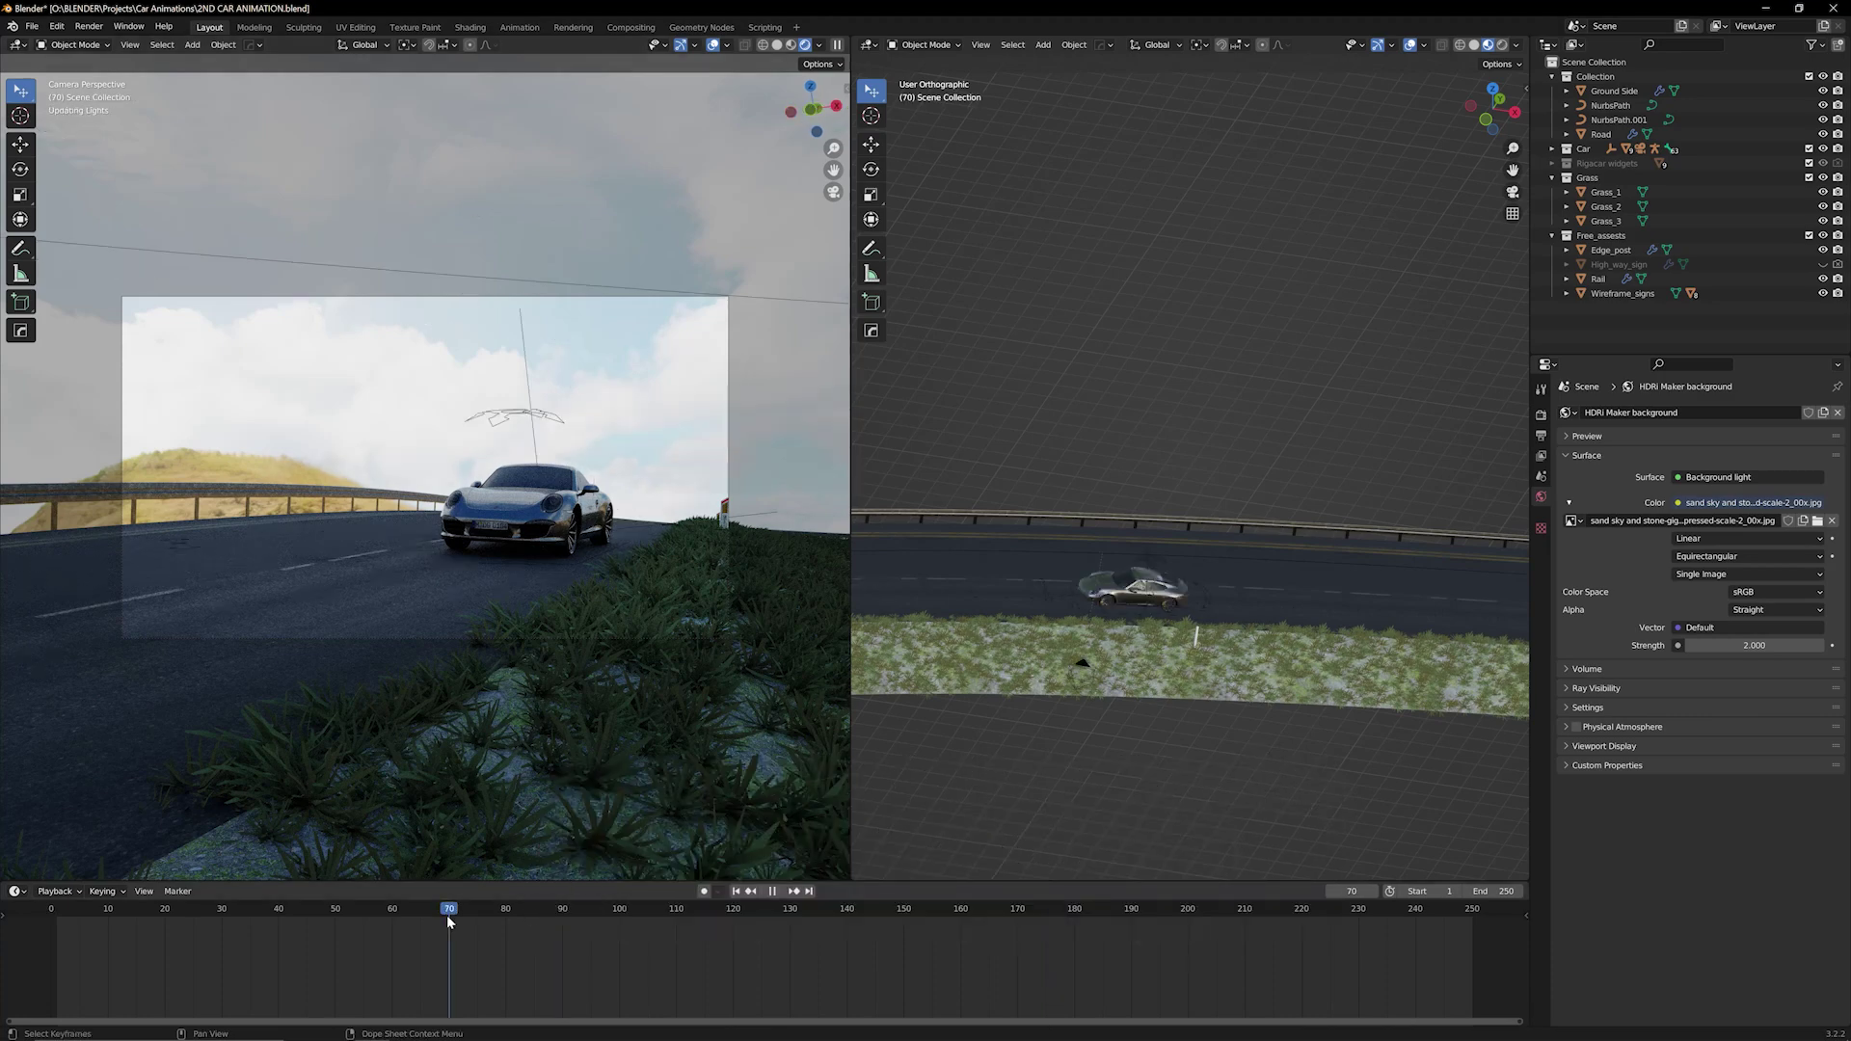
{"action": "key", "text": "space"}
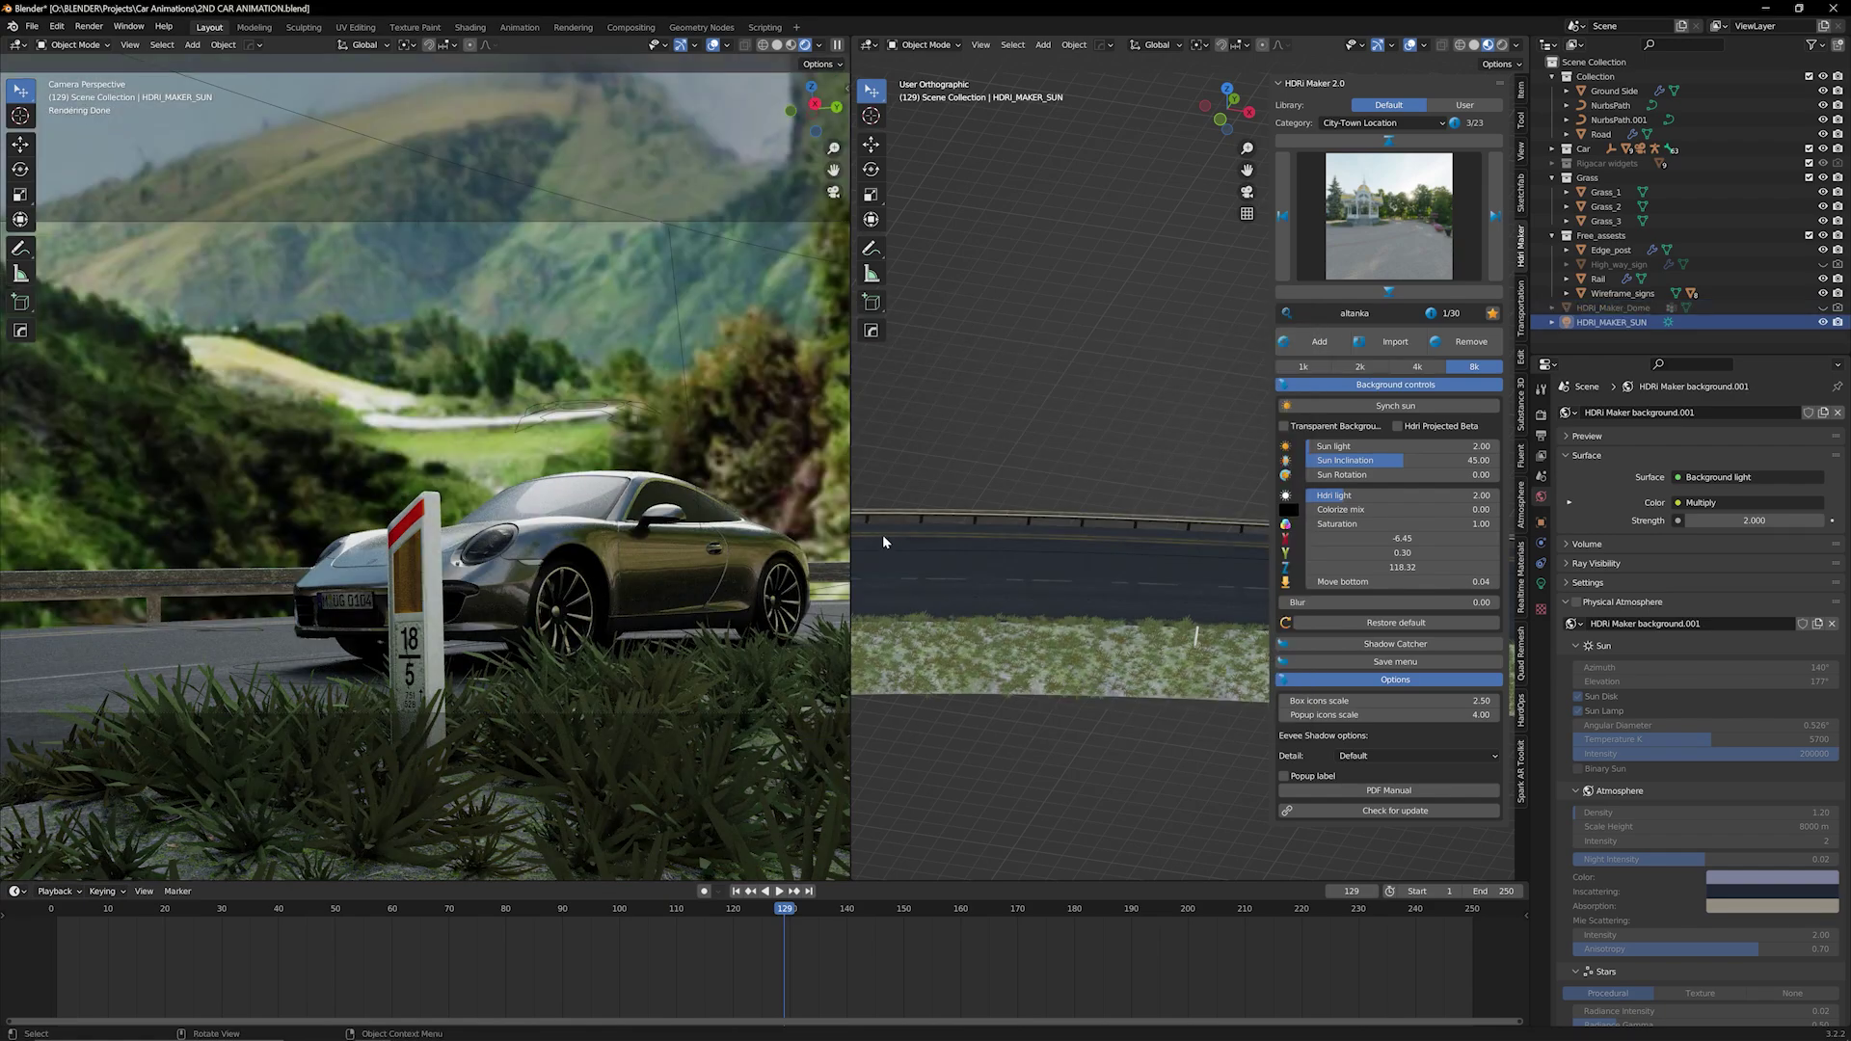
Step: Move the animation back toward the start and sync the HDRi Maker sun with the background image
{"action": "key", "text": "n"}
{"action": "left_click_drag", "start_coordinate": [430, 908], "coordinate": [1282, 918]}
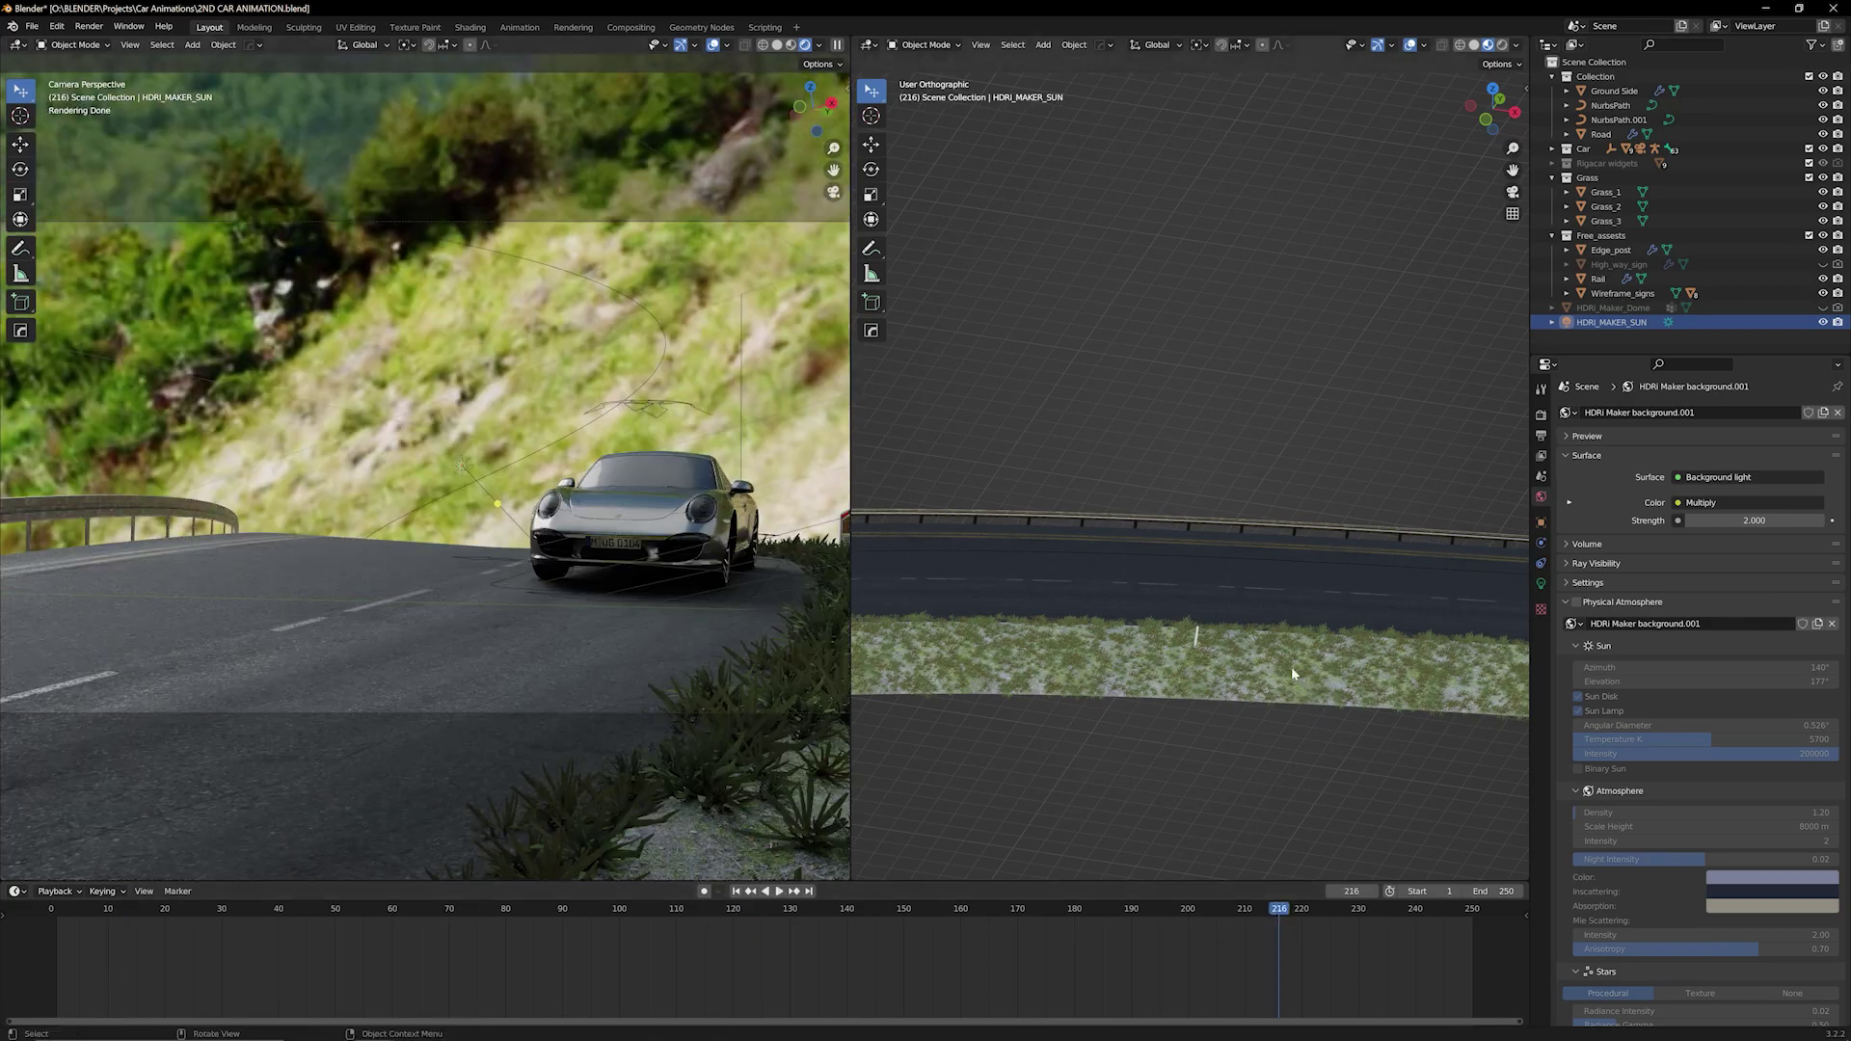
{"action": "key", "text": "n"}
{"action": "left_click", "coordinate": [1395, 406]}
Step: Orbit around the car, turn the projected HDRI dome back off, and bring up the GauGAN360 browser
{"action": "key", "text": "KP_0"}
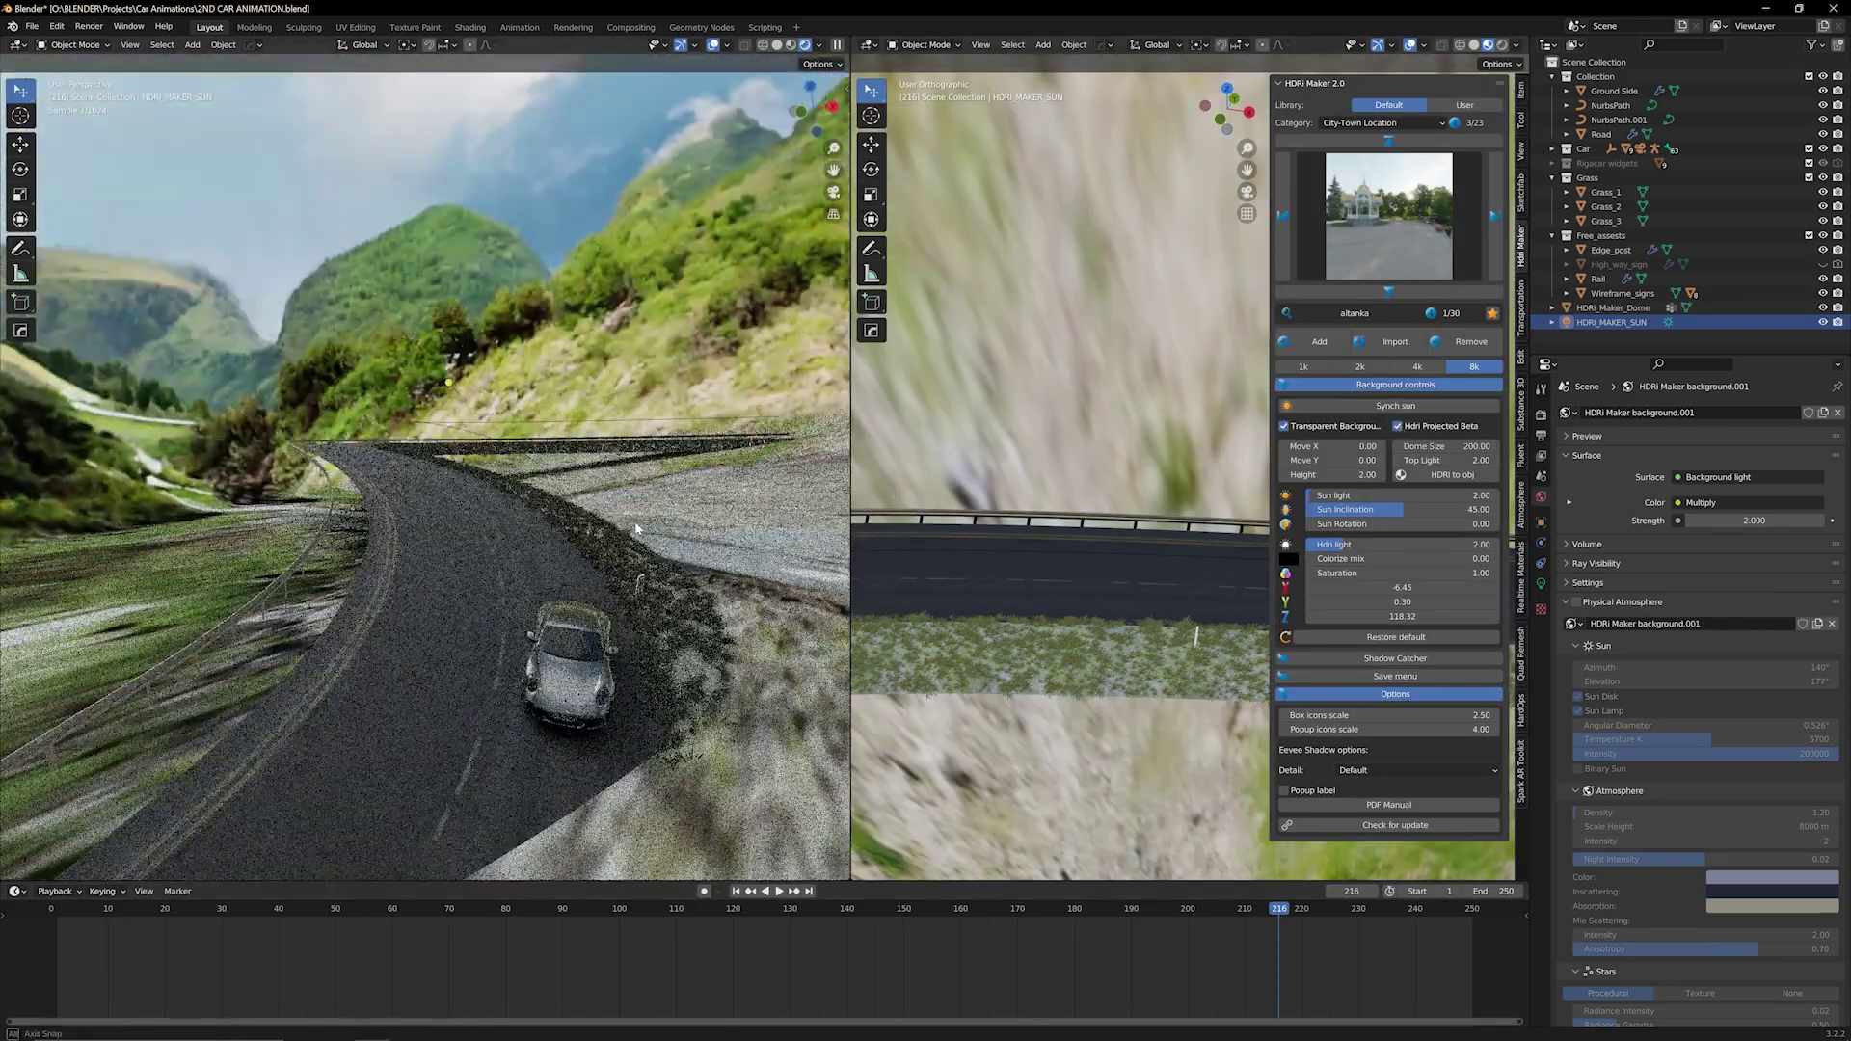
{"action": "left_click_drag", "start_coordinate": [635, 528], "coordinate": [465, 634]}
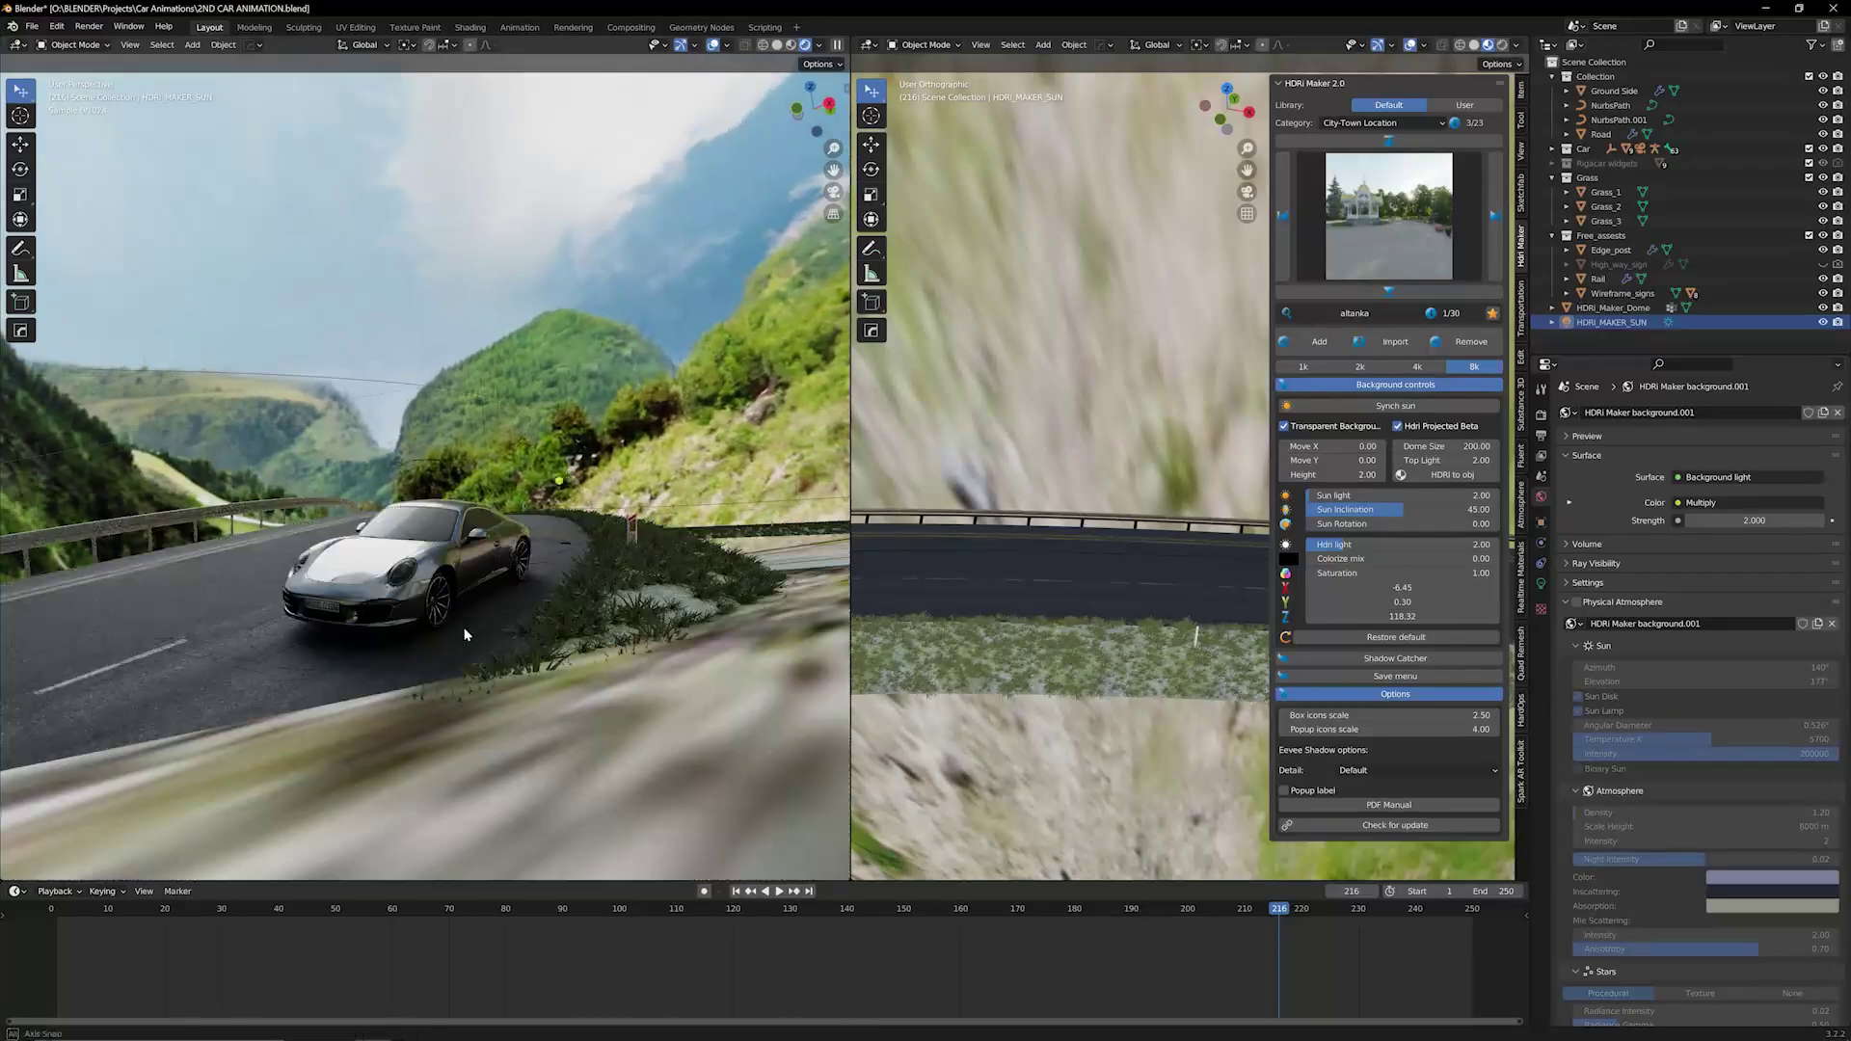
{"action": "key", "text": "ctrl+z"}
{"action": "left_click_drag", "start_coordinate": [675, 646], "coordinate": [434, 652]}
{"action": "left_click", "coordinate": [769, 1027]}
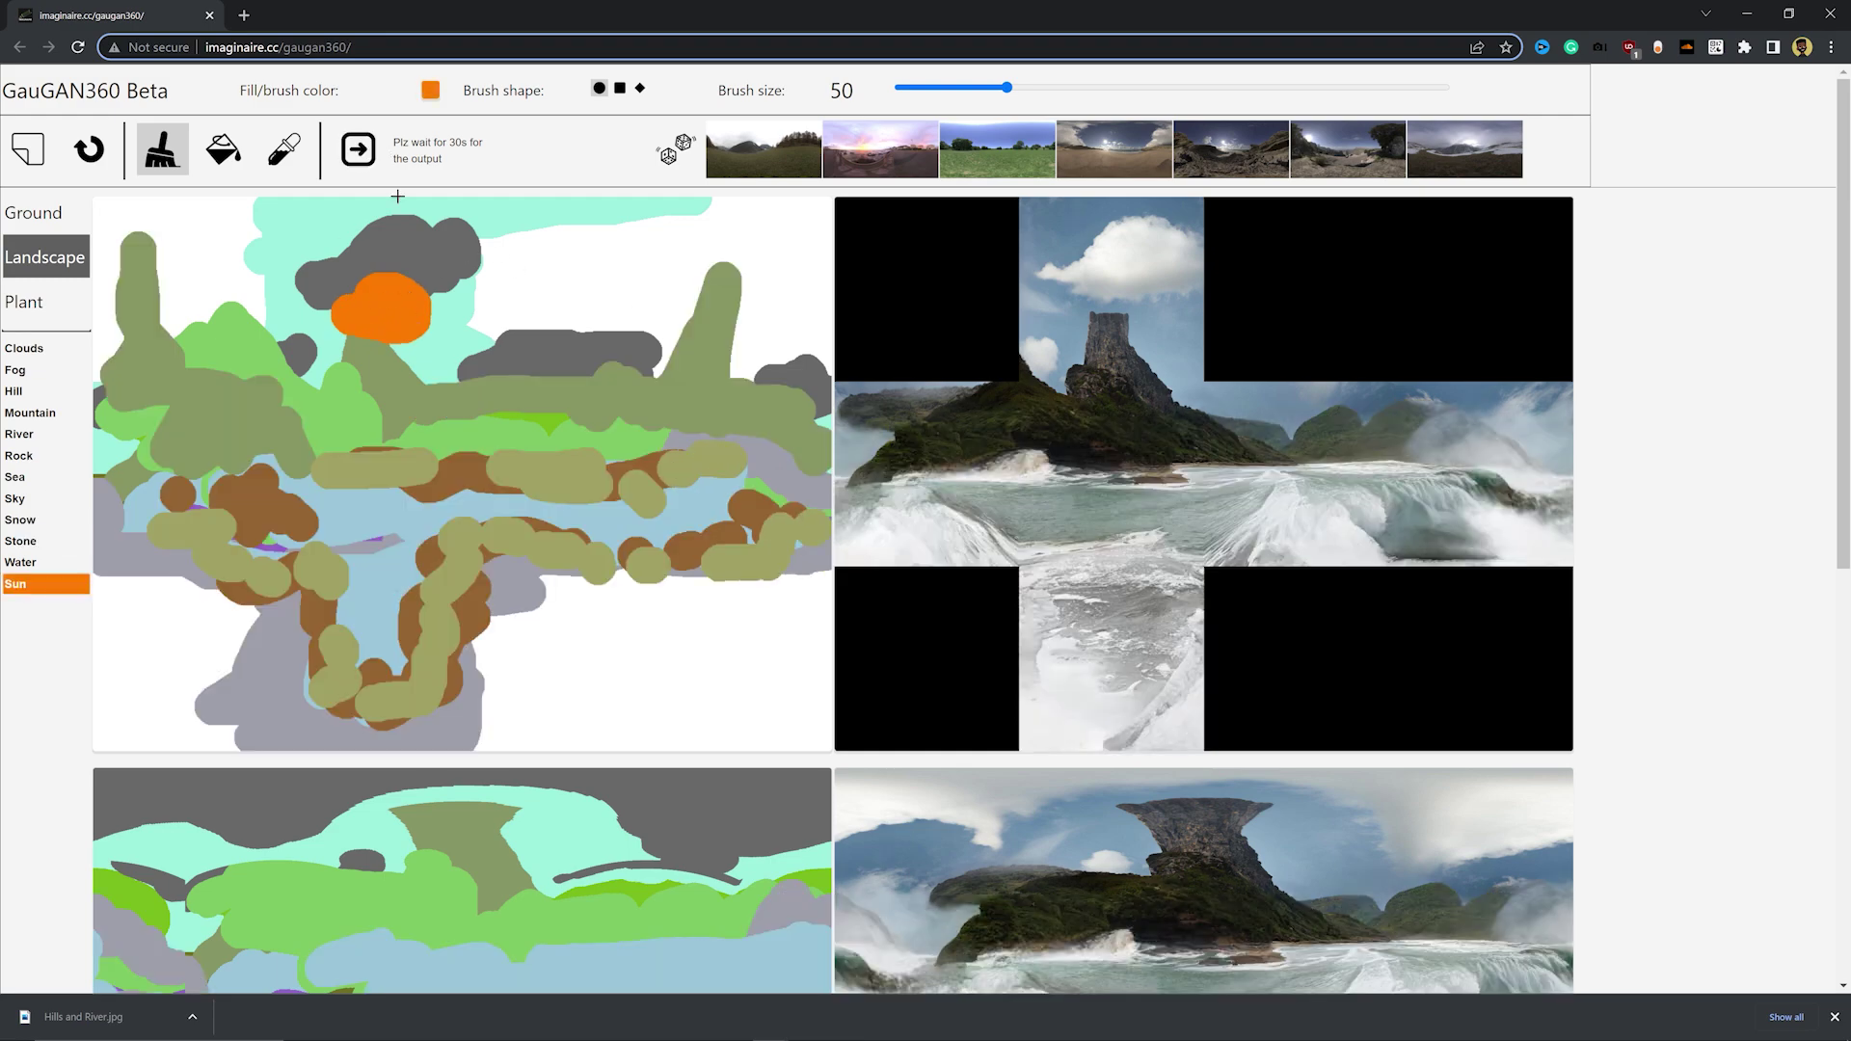
Step: Save the generated rocky panorama as a JPEG named 'Stone and' in the HDRIS folder
{"action": "scroll", "coordinate": [786, 431], "scroll_direction": "down", "scroll_amount": 3}
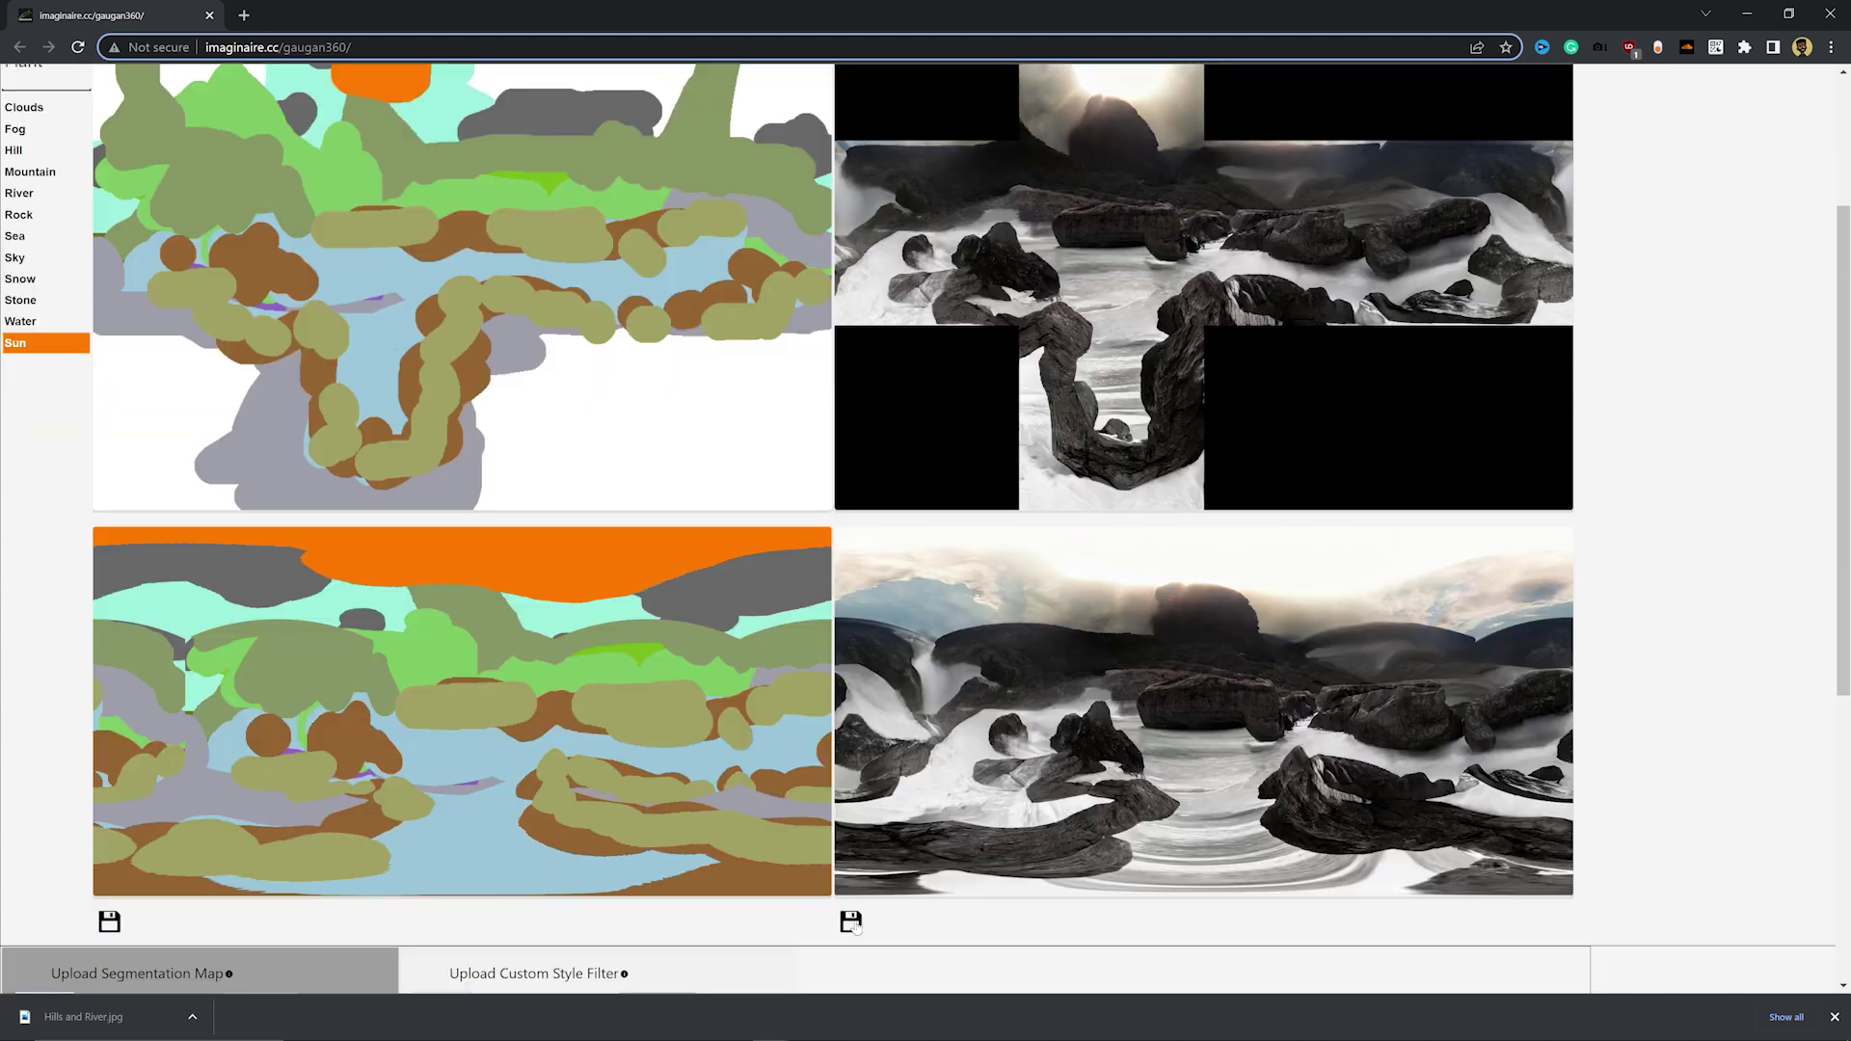
{"action": "left_click", "coordinate": [850, 921]}
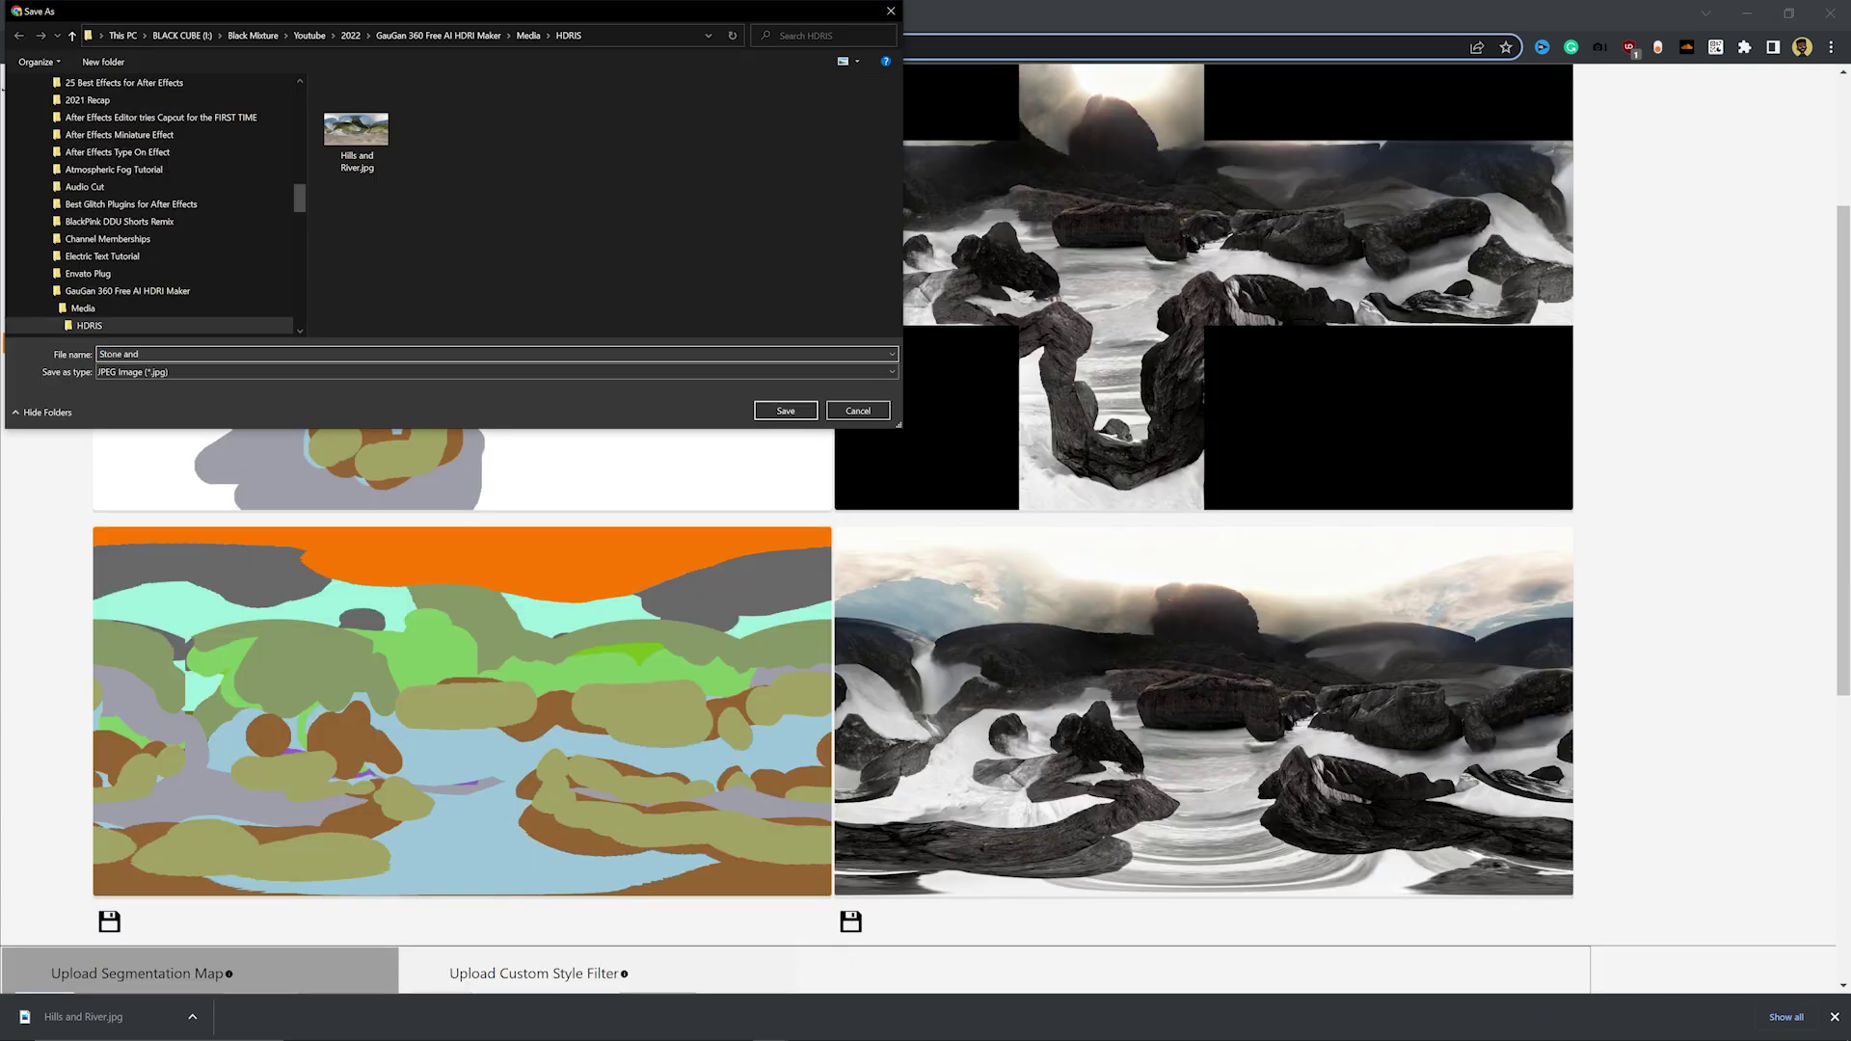
{"action": "type", "text": "Stone and"}
{"action": "key", "text": "Return"}
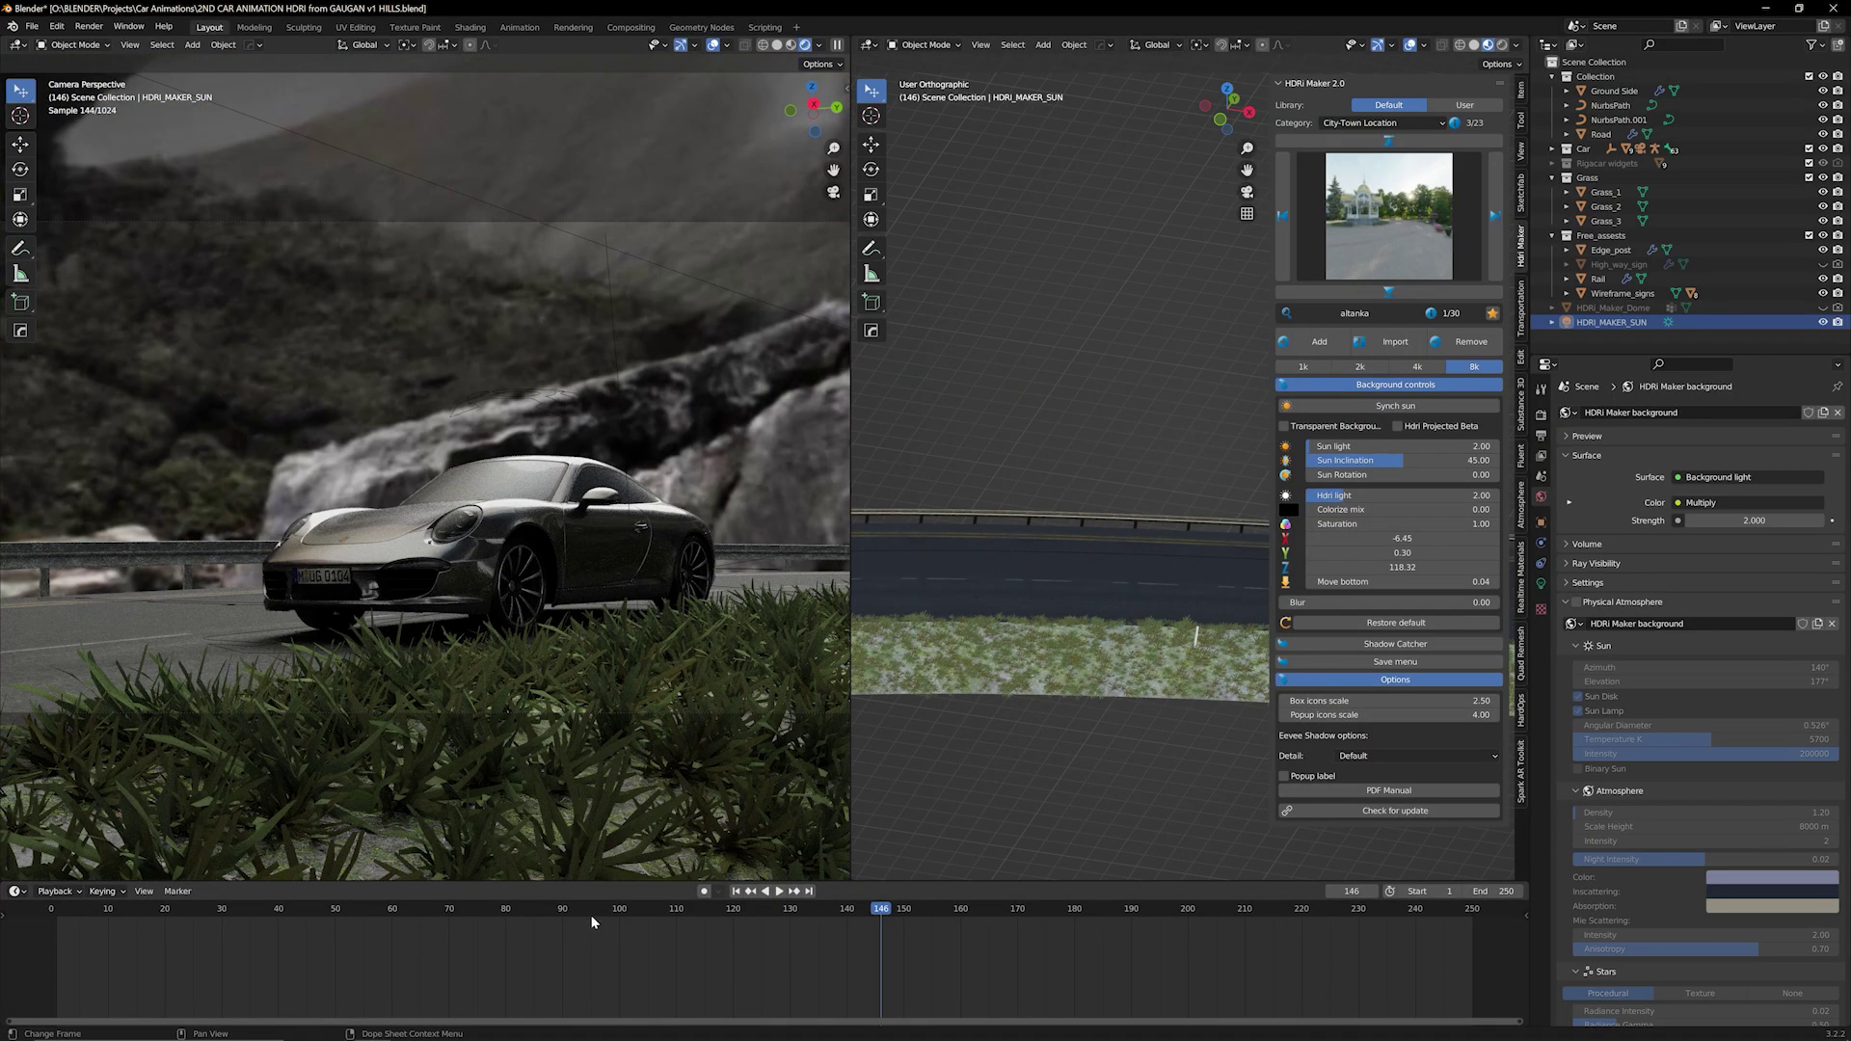
Step: At frame 165, rotate the HDRi Maker background around the car and fine-tune its blur
{"action": "left_click_drag", "start_coordinate": [592, 922], "coordinate": [992, 919]}
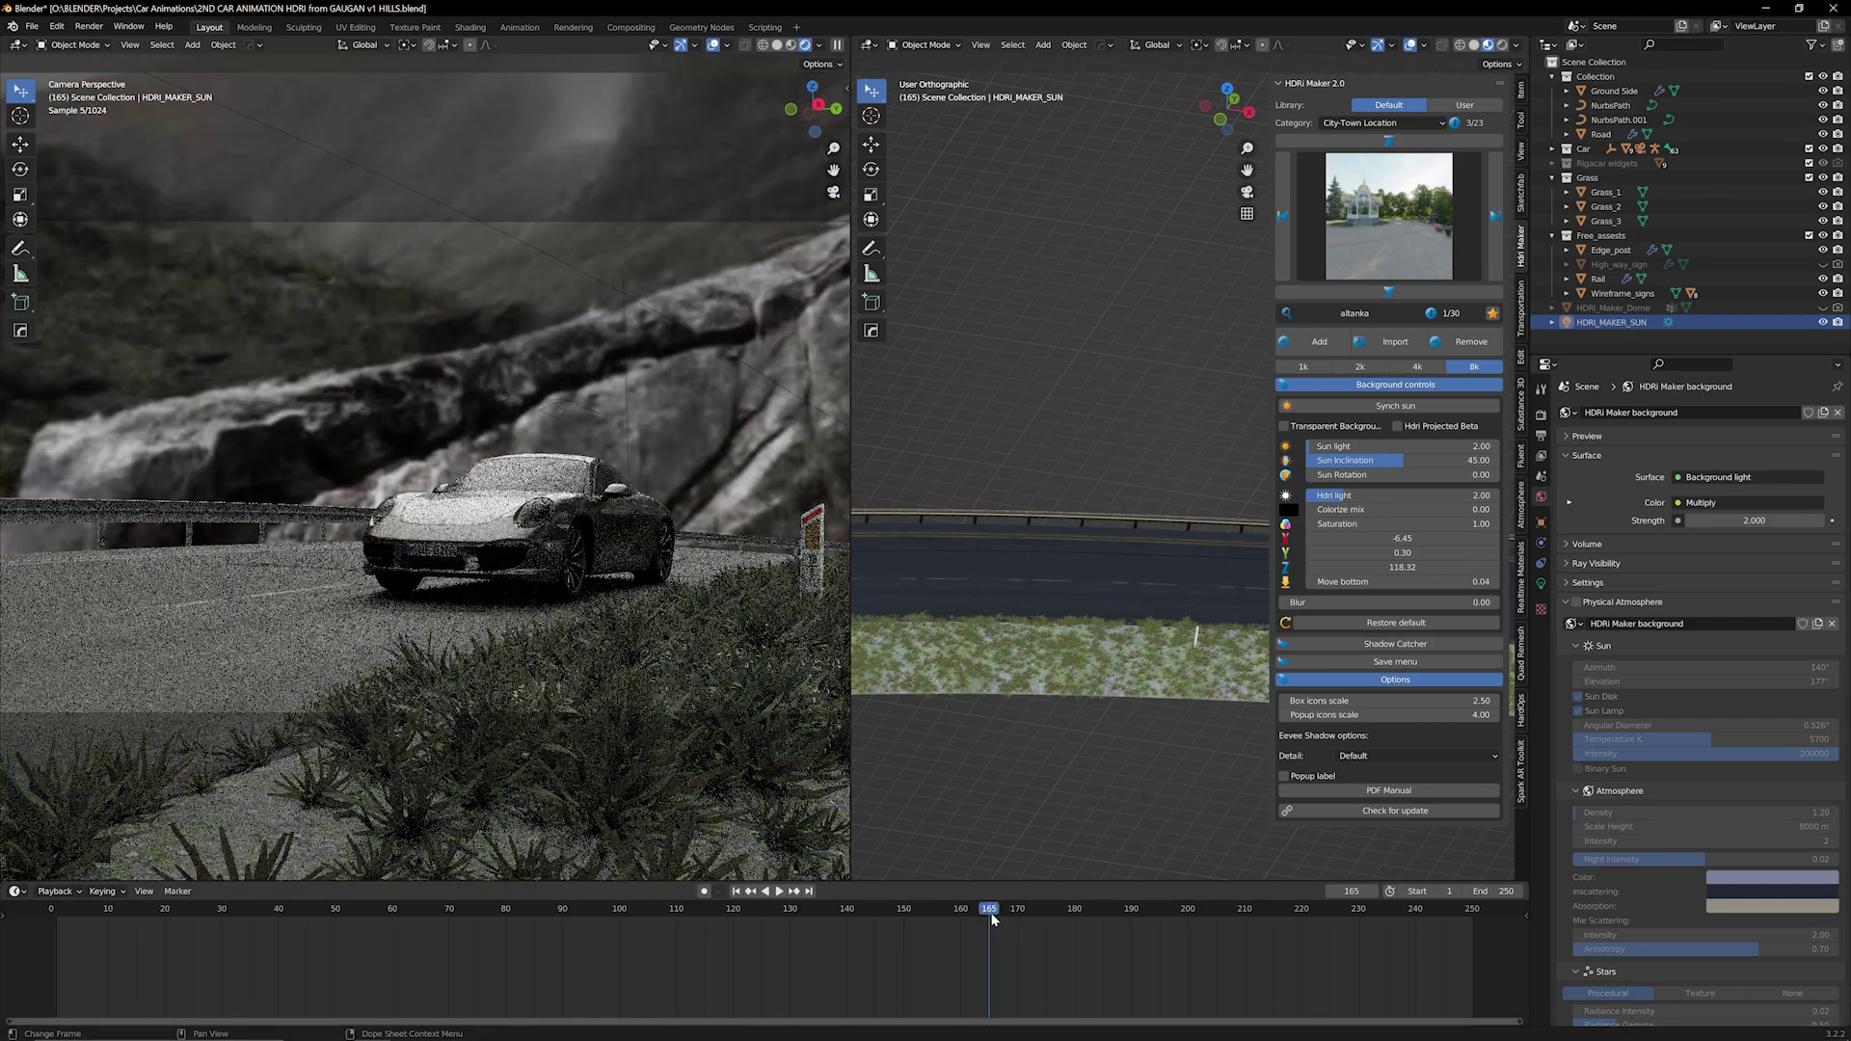
{"action": "key", "text": "ctrl+z"}
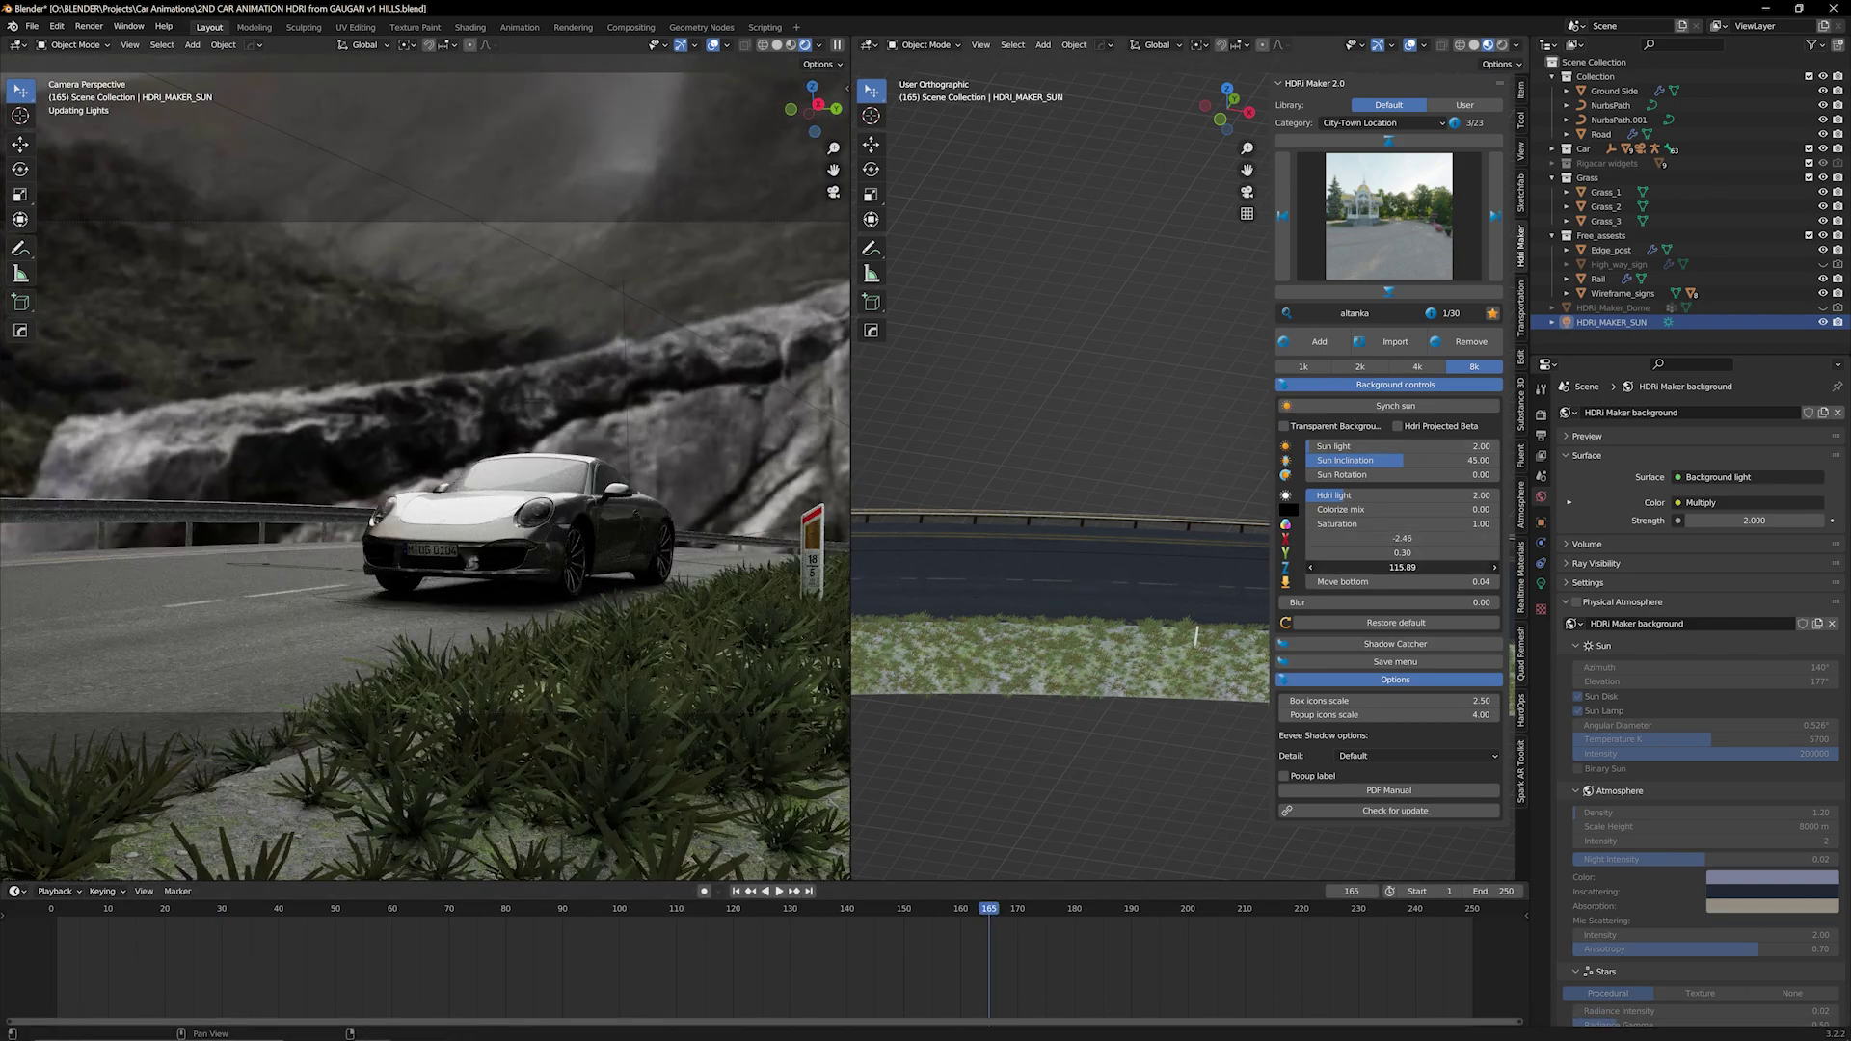
{"action": "key", "text": "ctrl+z"}
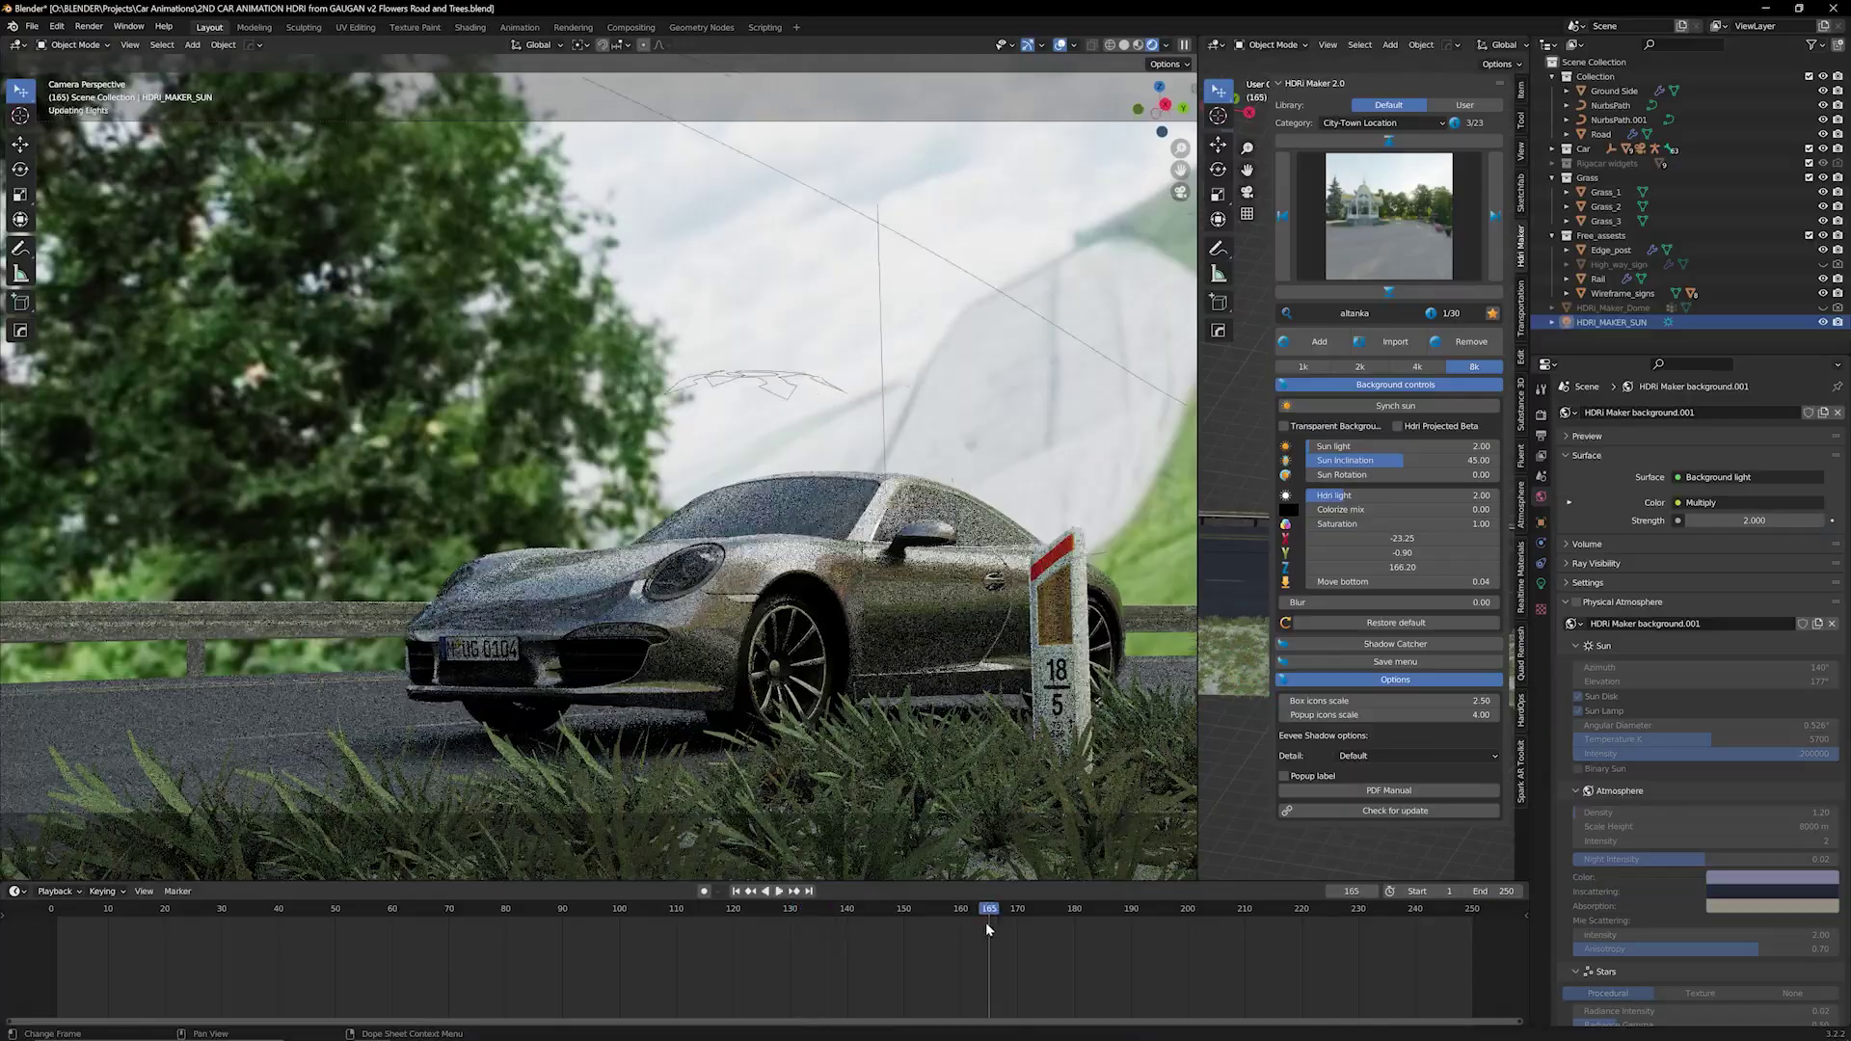
{"action": "left_click", "coordinate": [985, 922]}
{"action": "left_click_drag", "start_coordinate": [1402, 538], "coordinate": [1402, 538]}
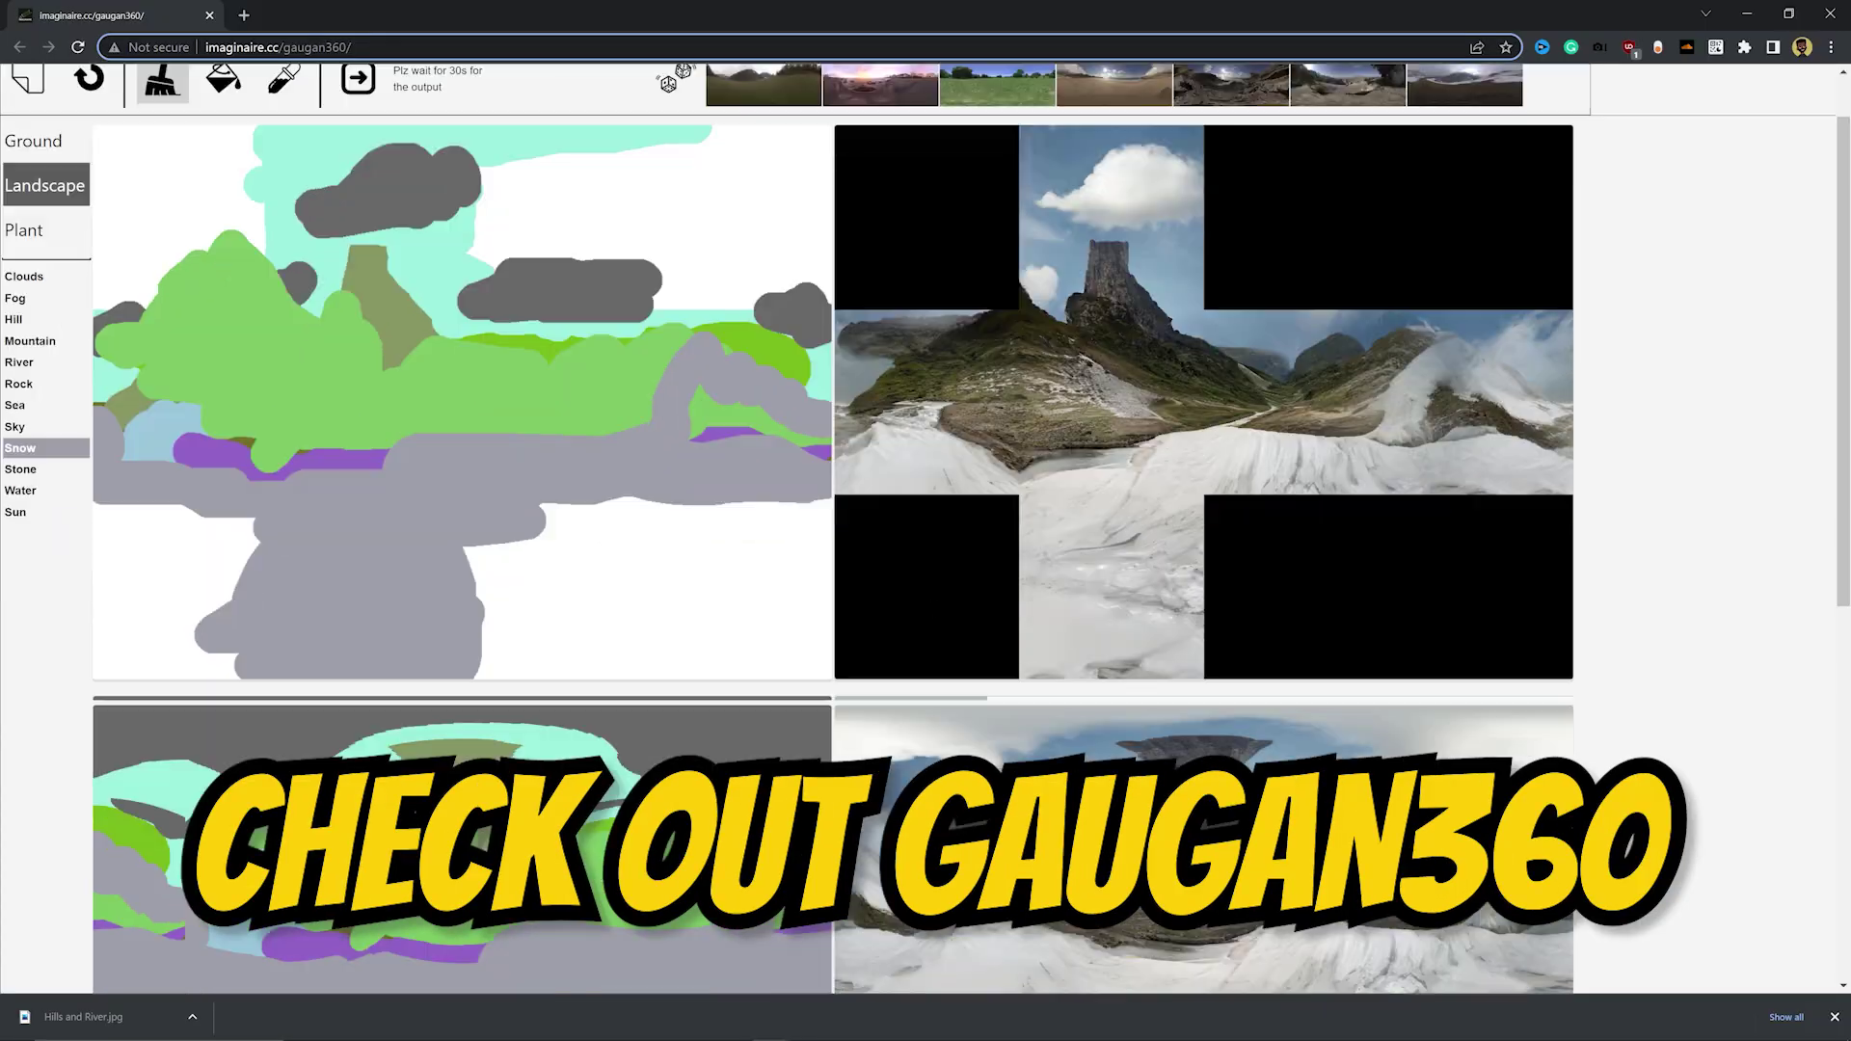
Step: Pick the Sea label from the Landscape list for painting the segmentation map
{"action": "left_click", "coordinate": [15, 477]}
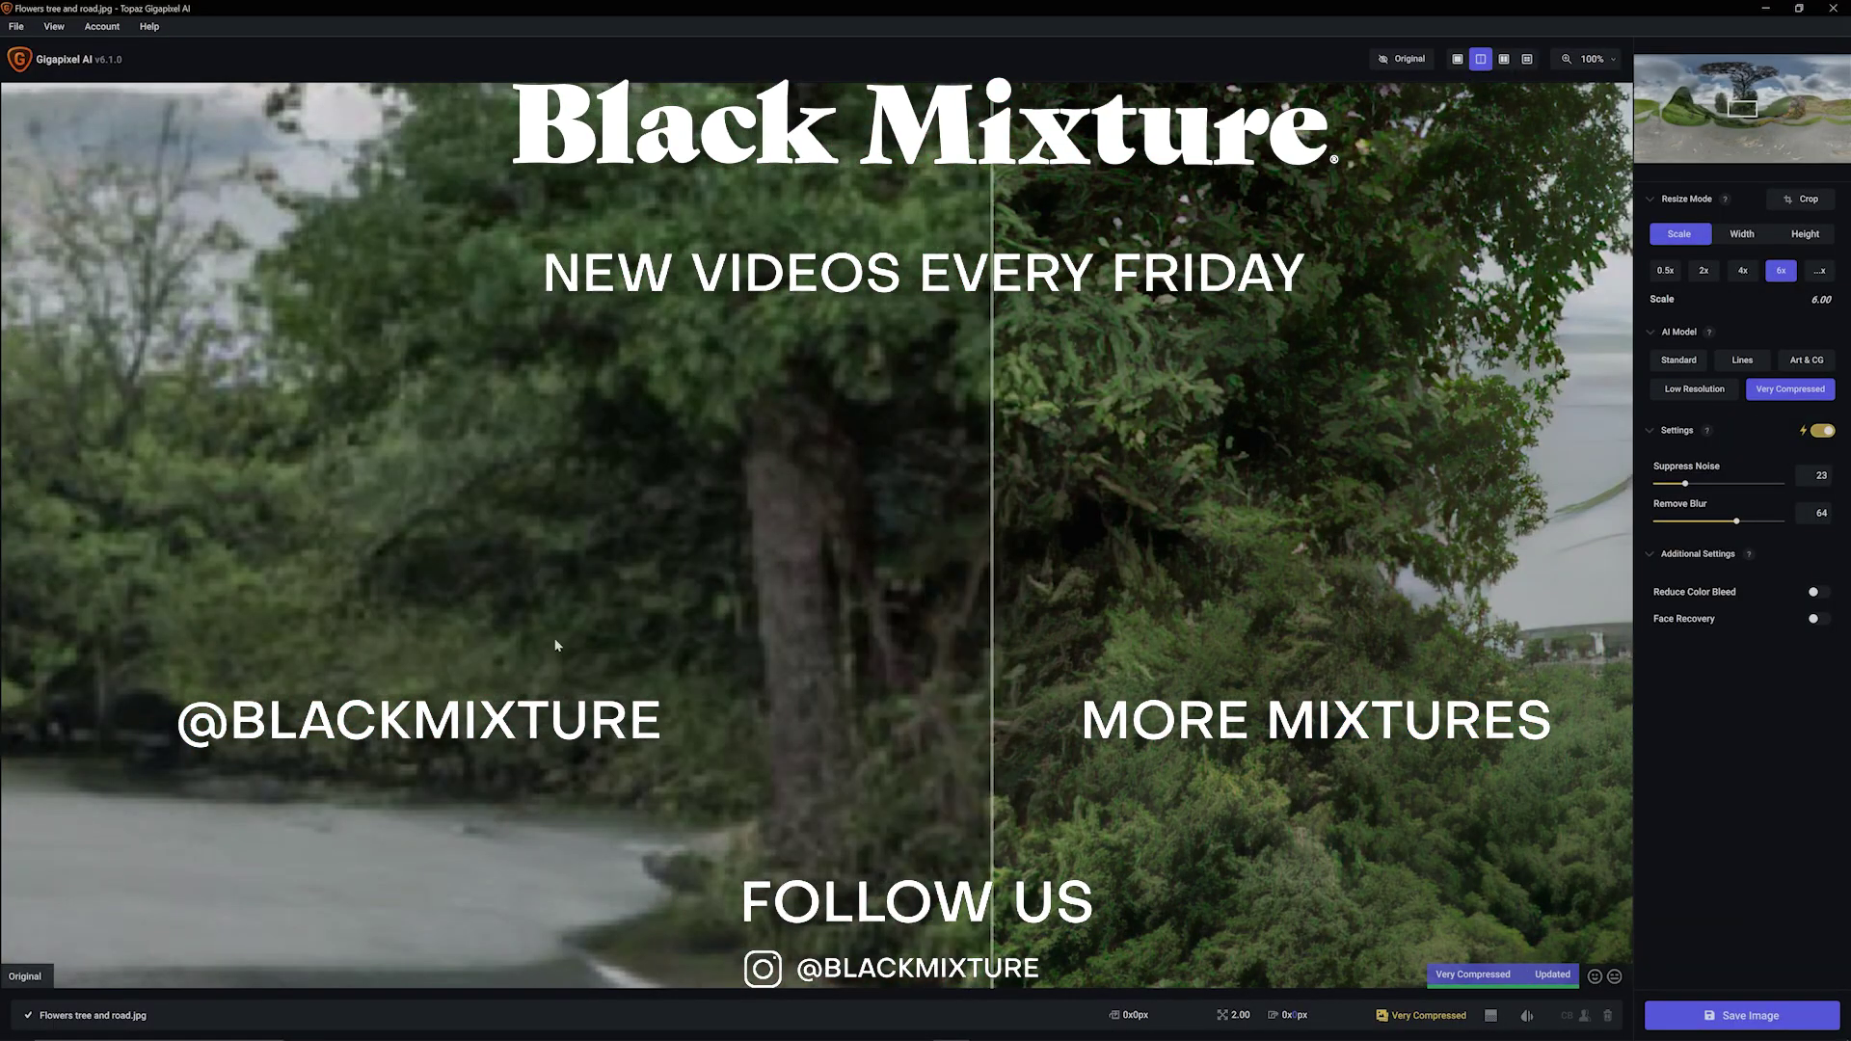
Step: Compare the original against the upscaled preview, then switch to the Low Resolution AI model
{"action": "left_click_drag", "start_coordinate": [458, 627], "coordinate": [540, 660]}
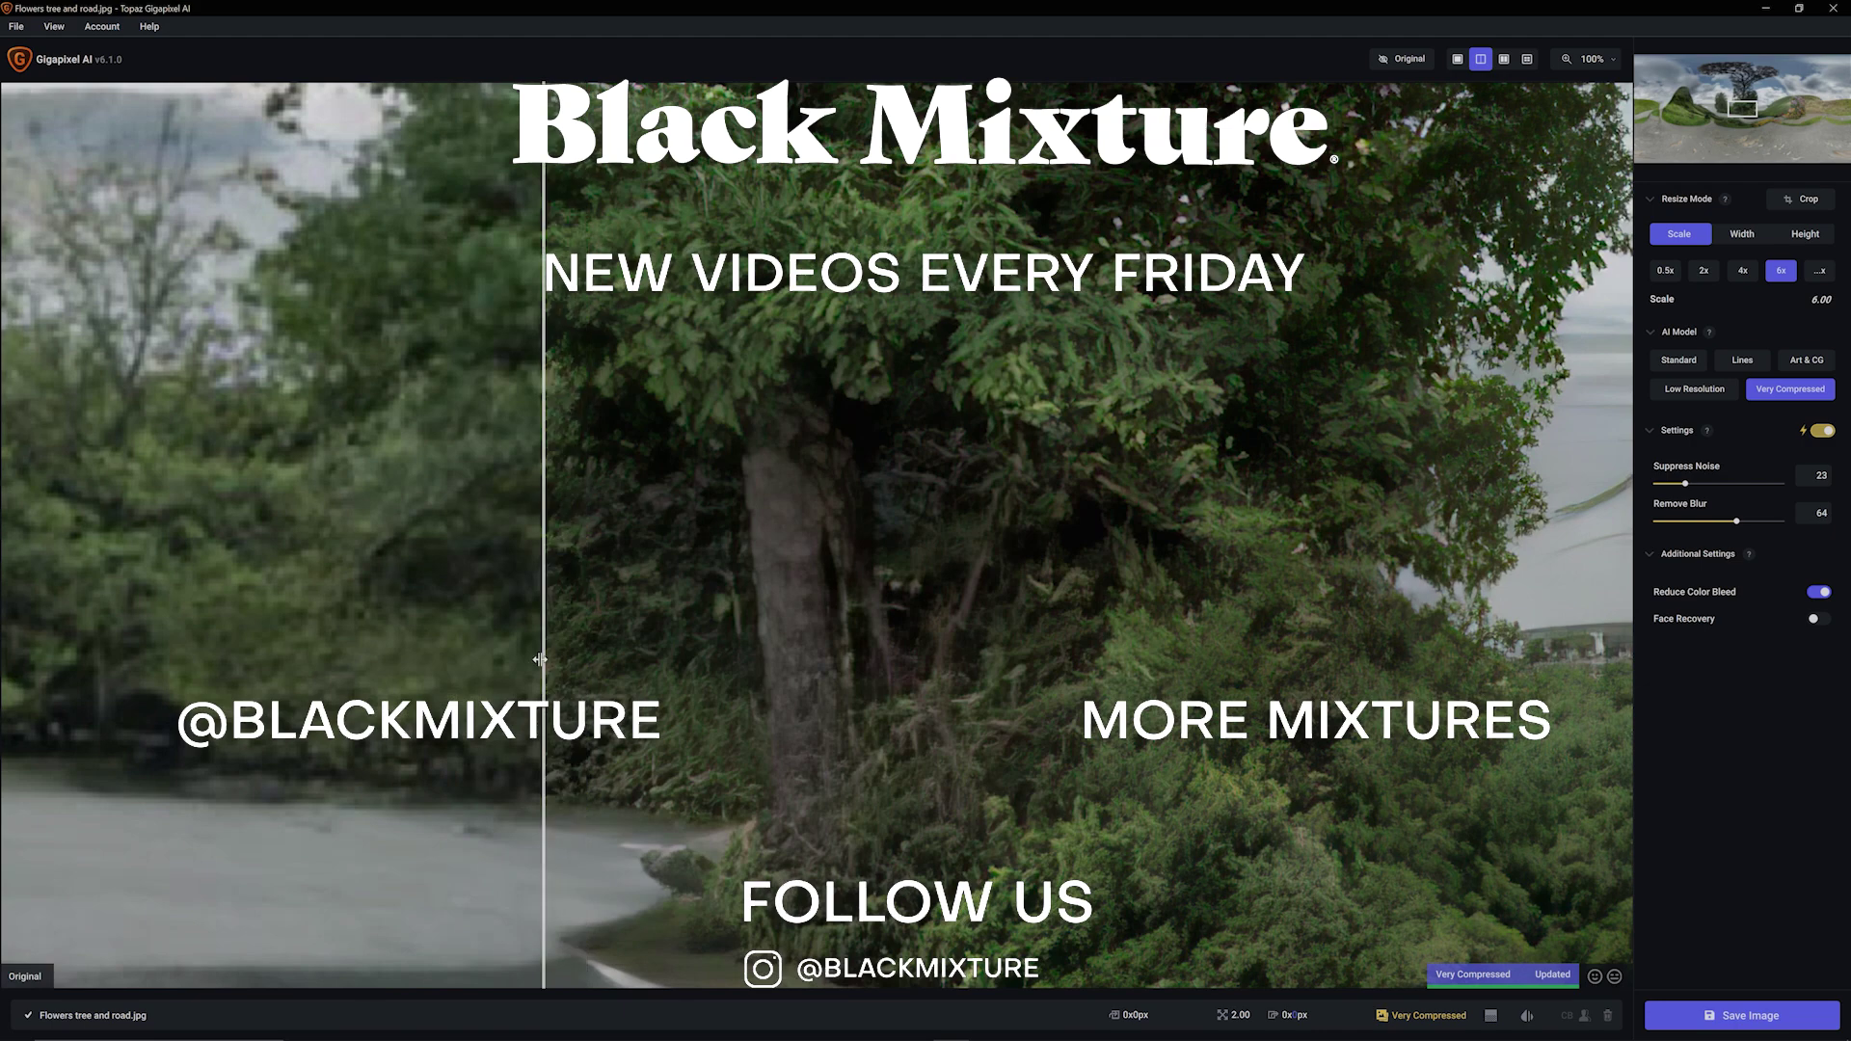
{"action": "left_click", "coordinate": [1694, 388]}
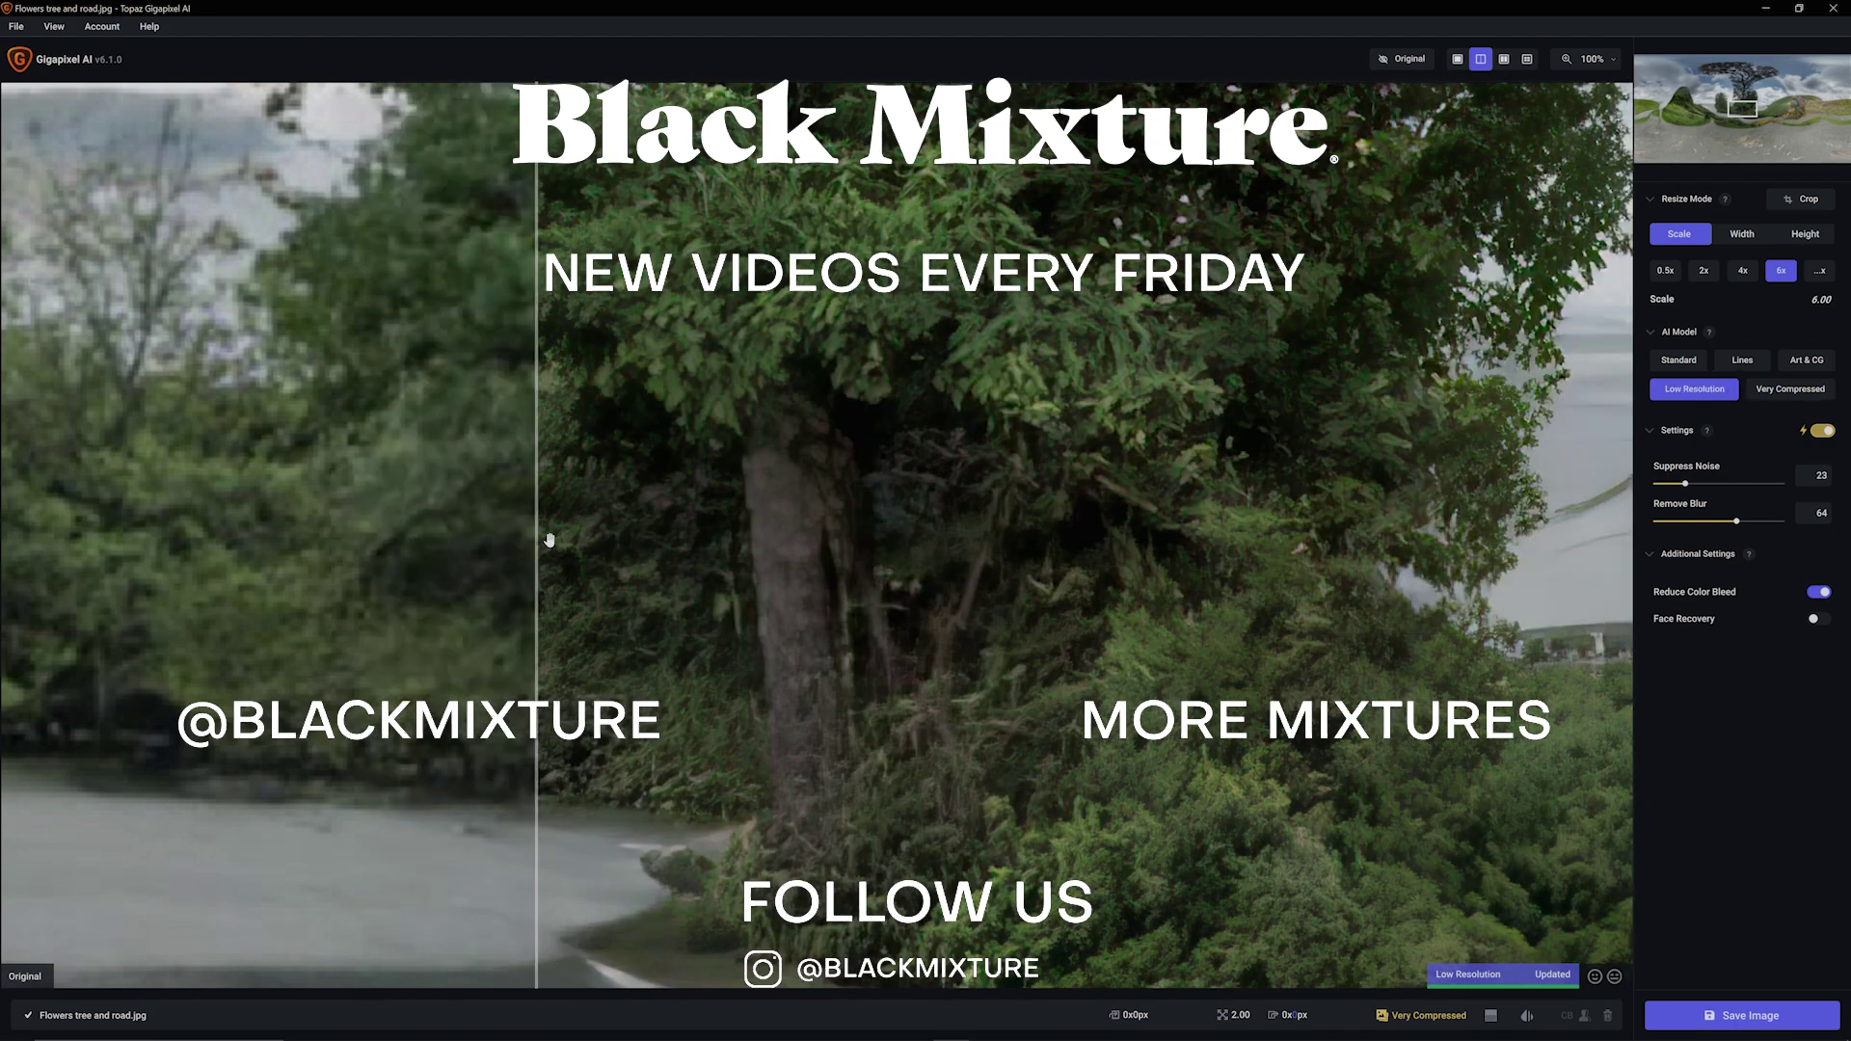